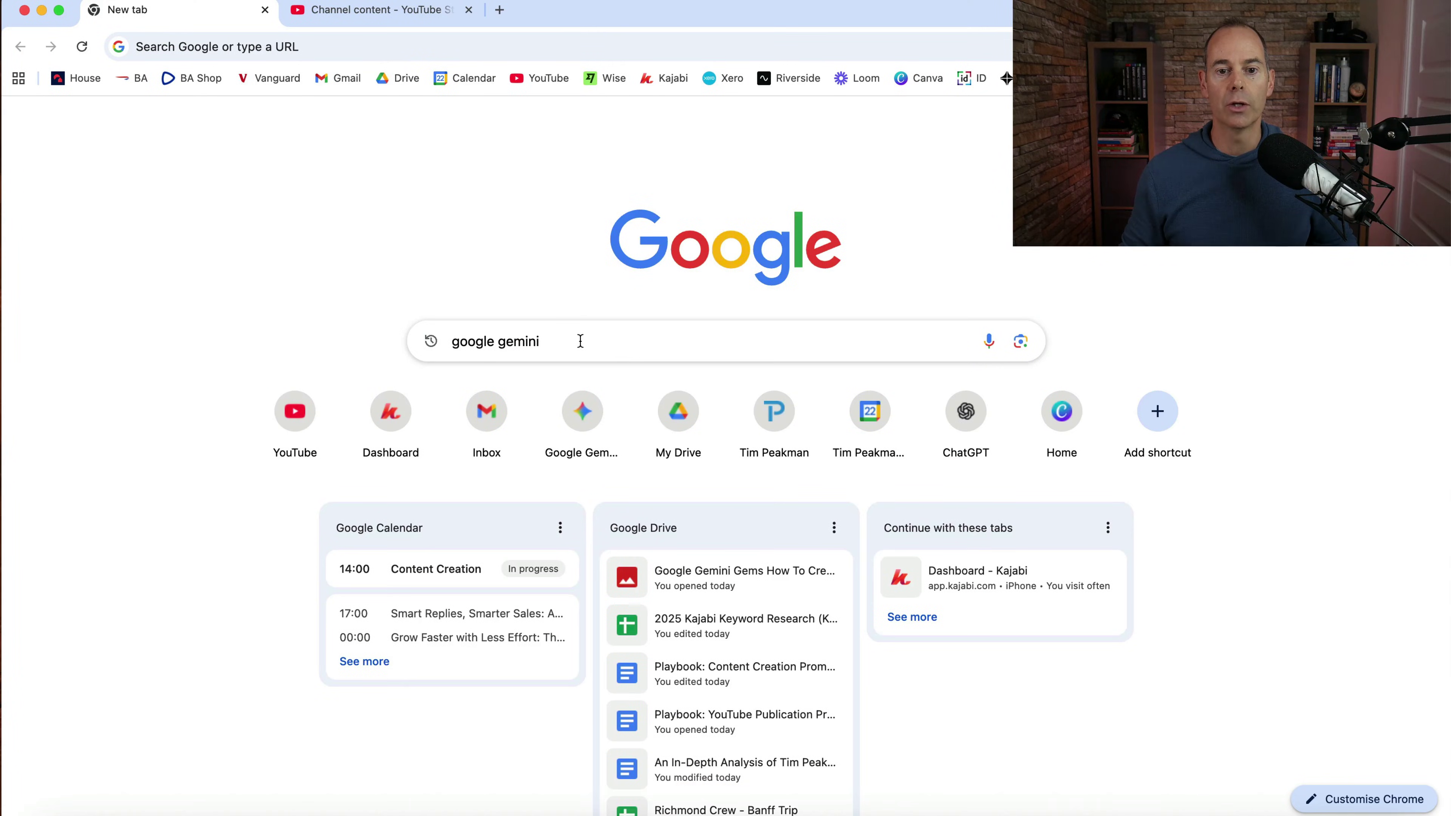
Run the 'google gemini' search and open gemini.google.com from the results.
click(579, 341)
key(Return)
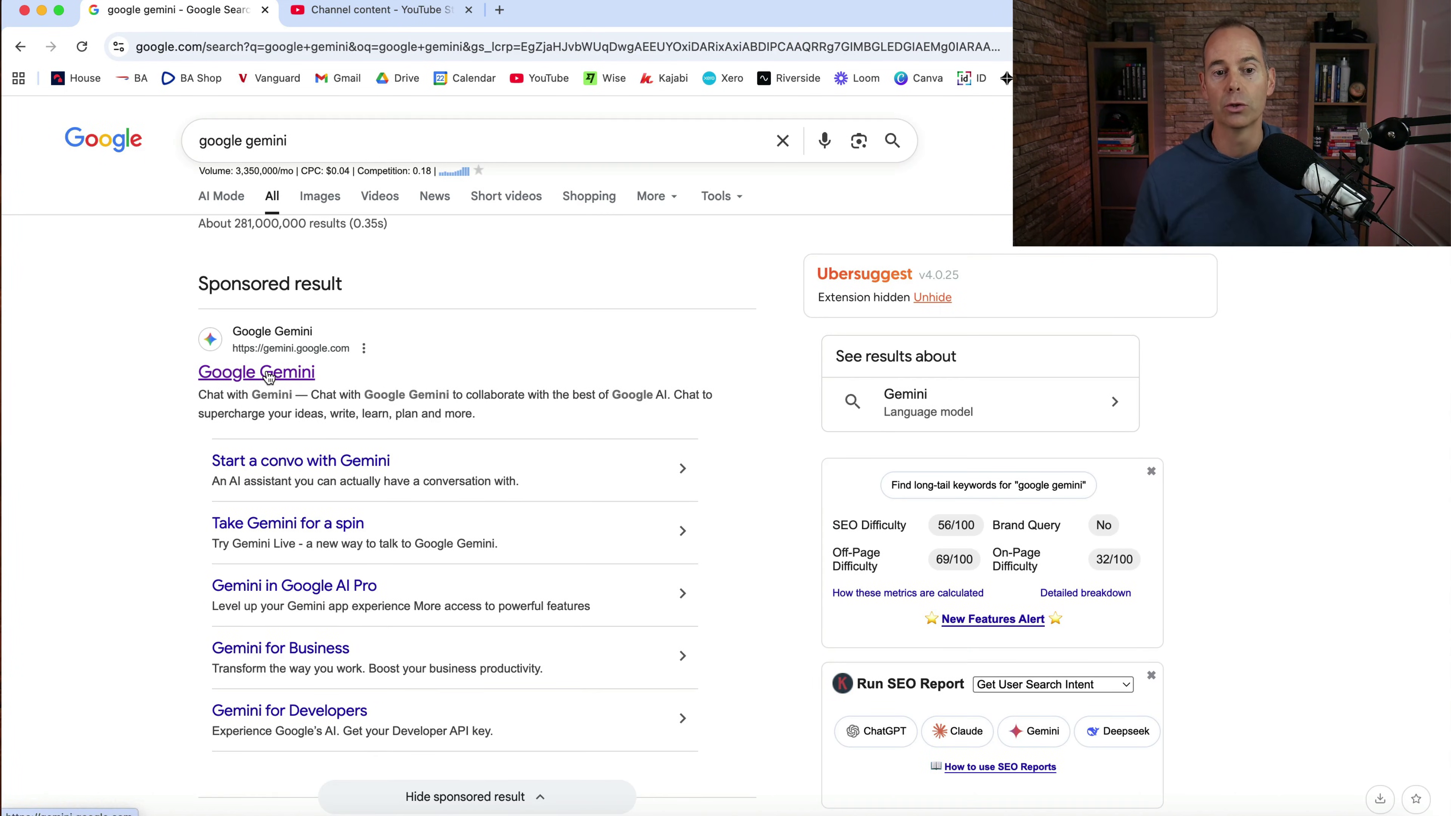
click(268, 375)
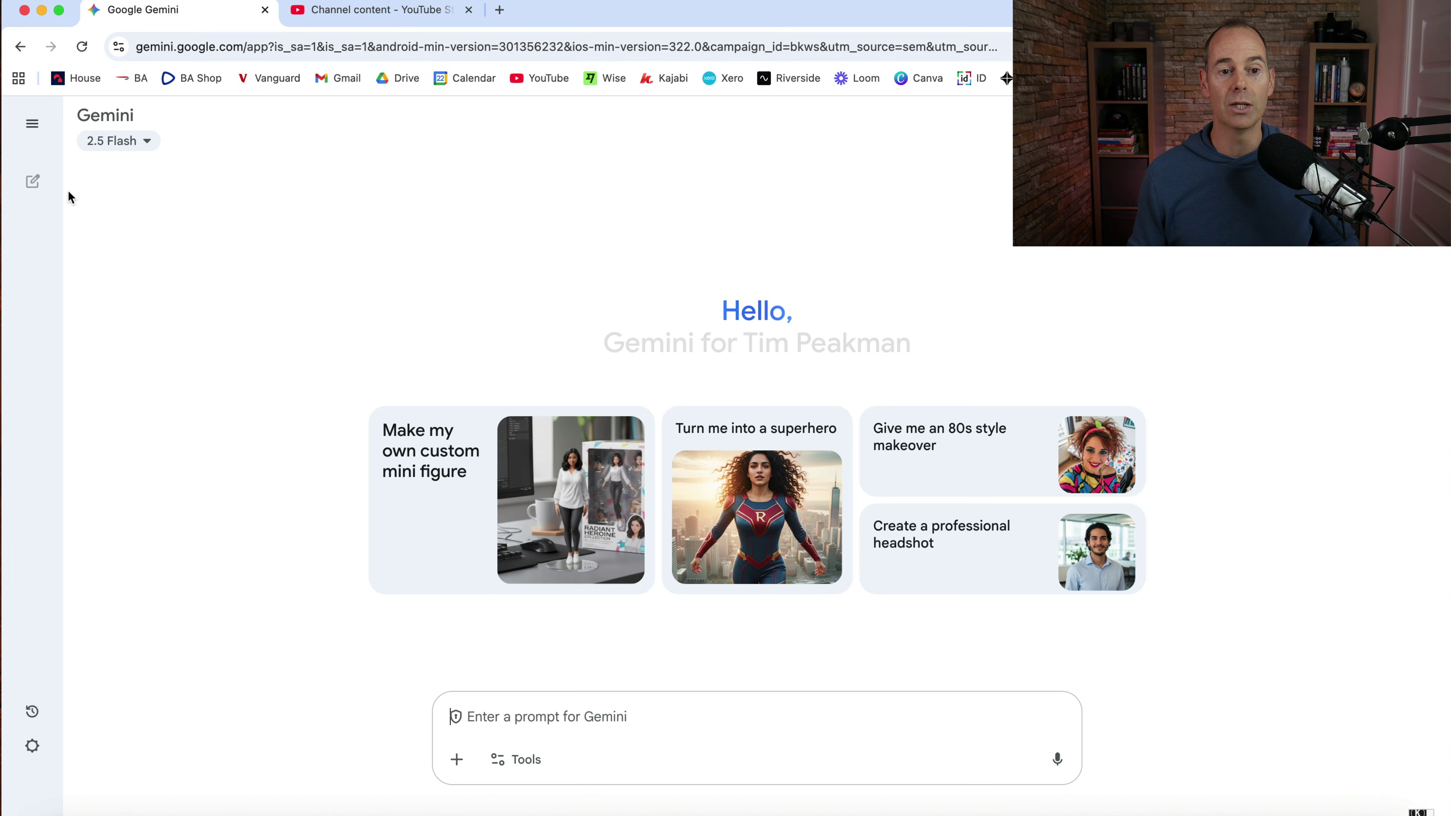
Expand the left sidebar and go to Explore Gems to reach the Gem manager.
mouse_move(41, 177)
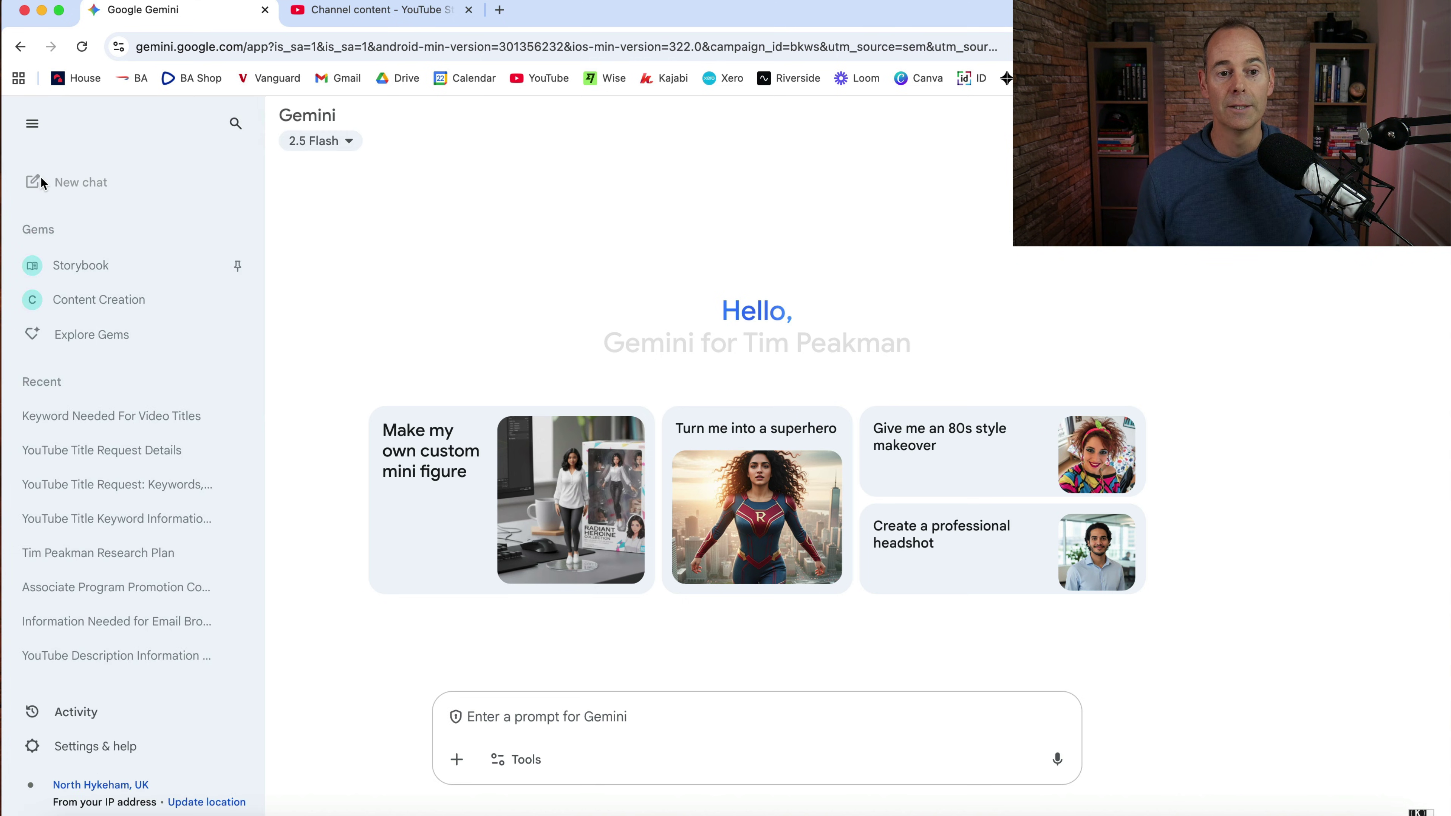
click(101, 337)
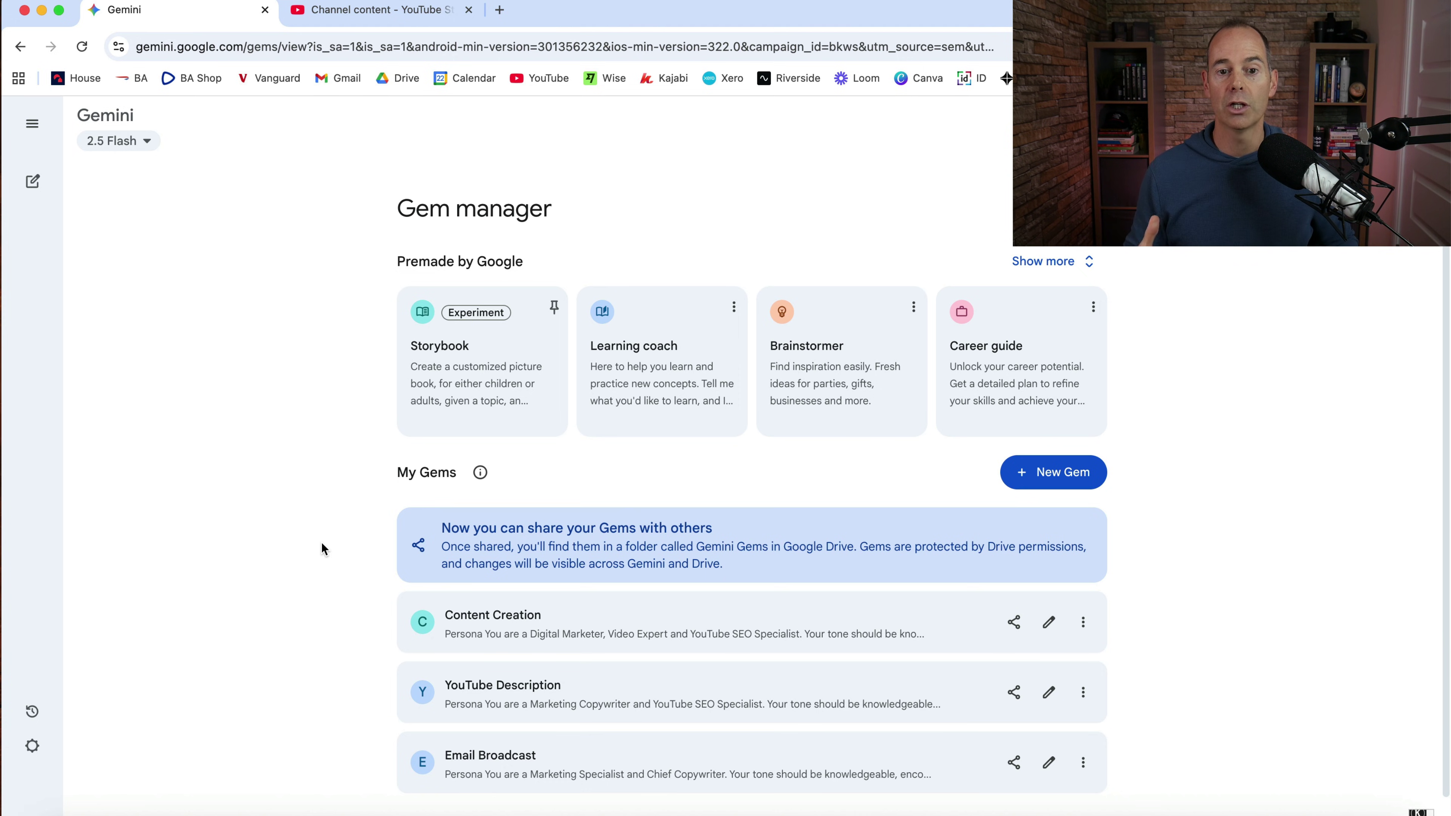
Expand the premade Gems list, then start a New Gem from My Gems.
click(1043, 261)
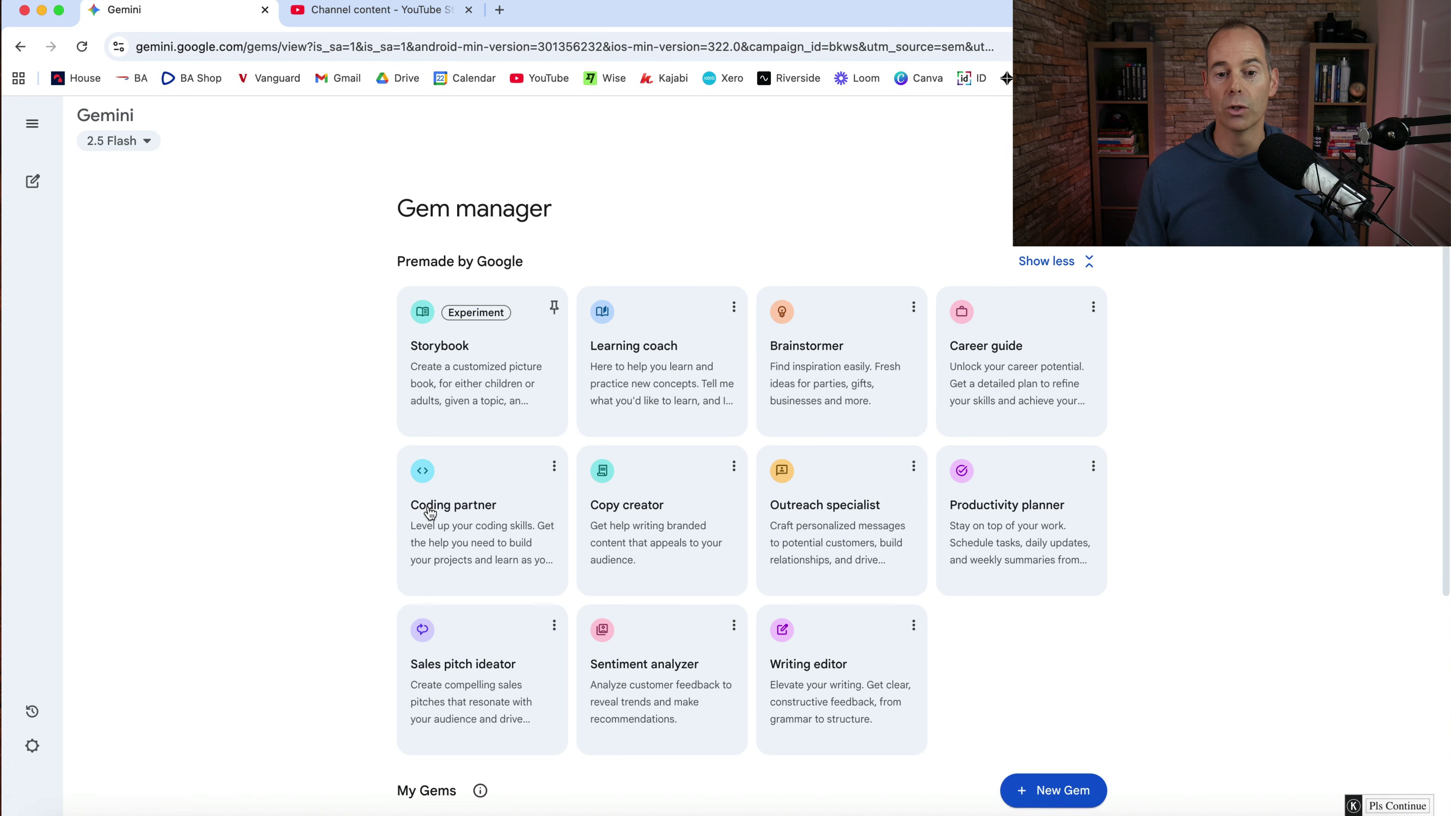
scroll(382, 497, down, 6)
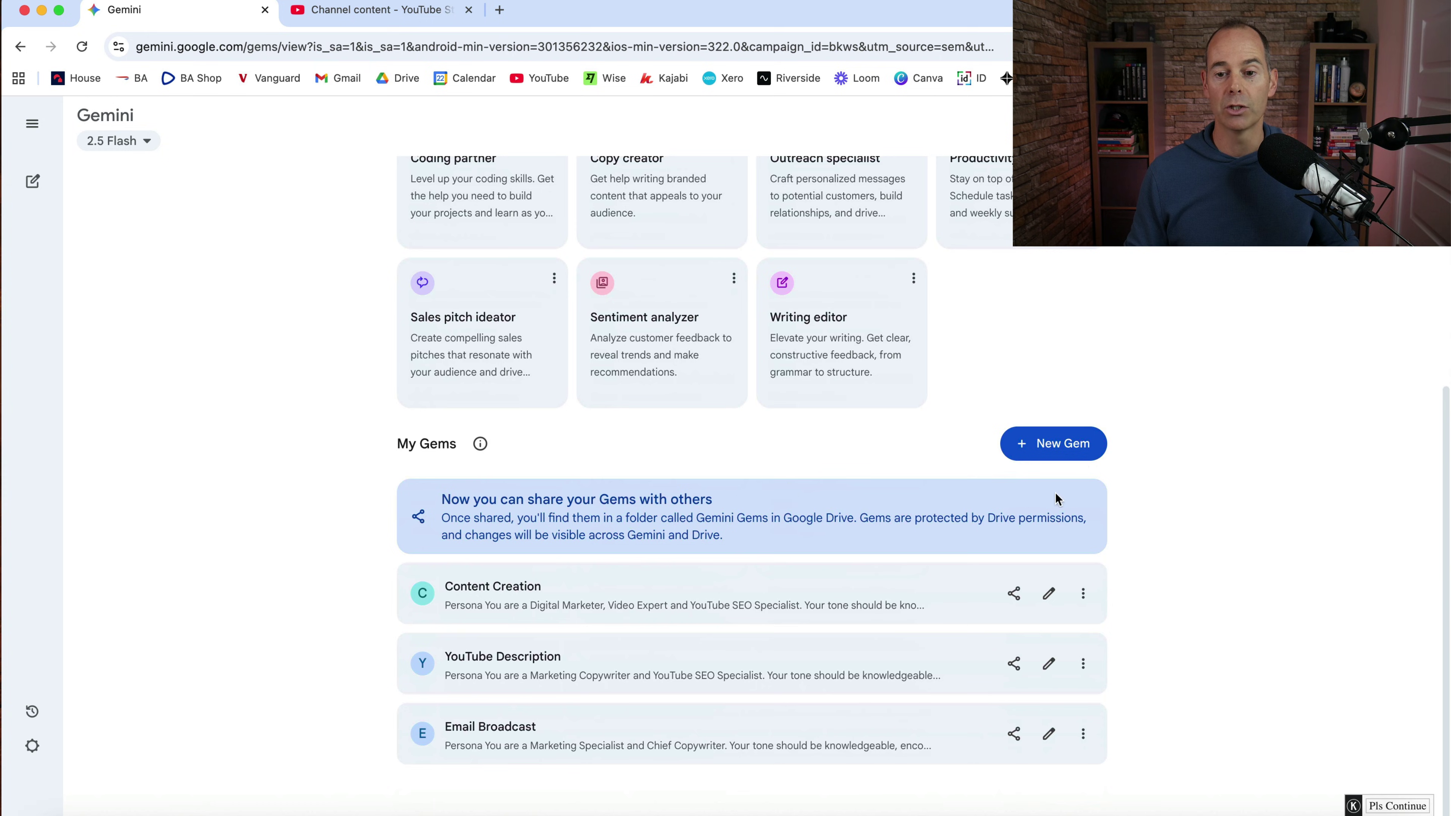
click(1057, 446)
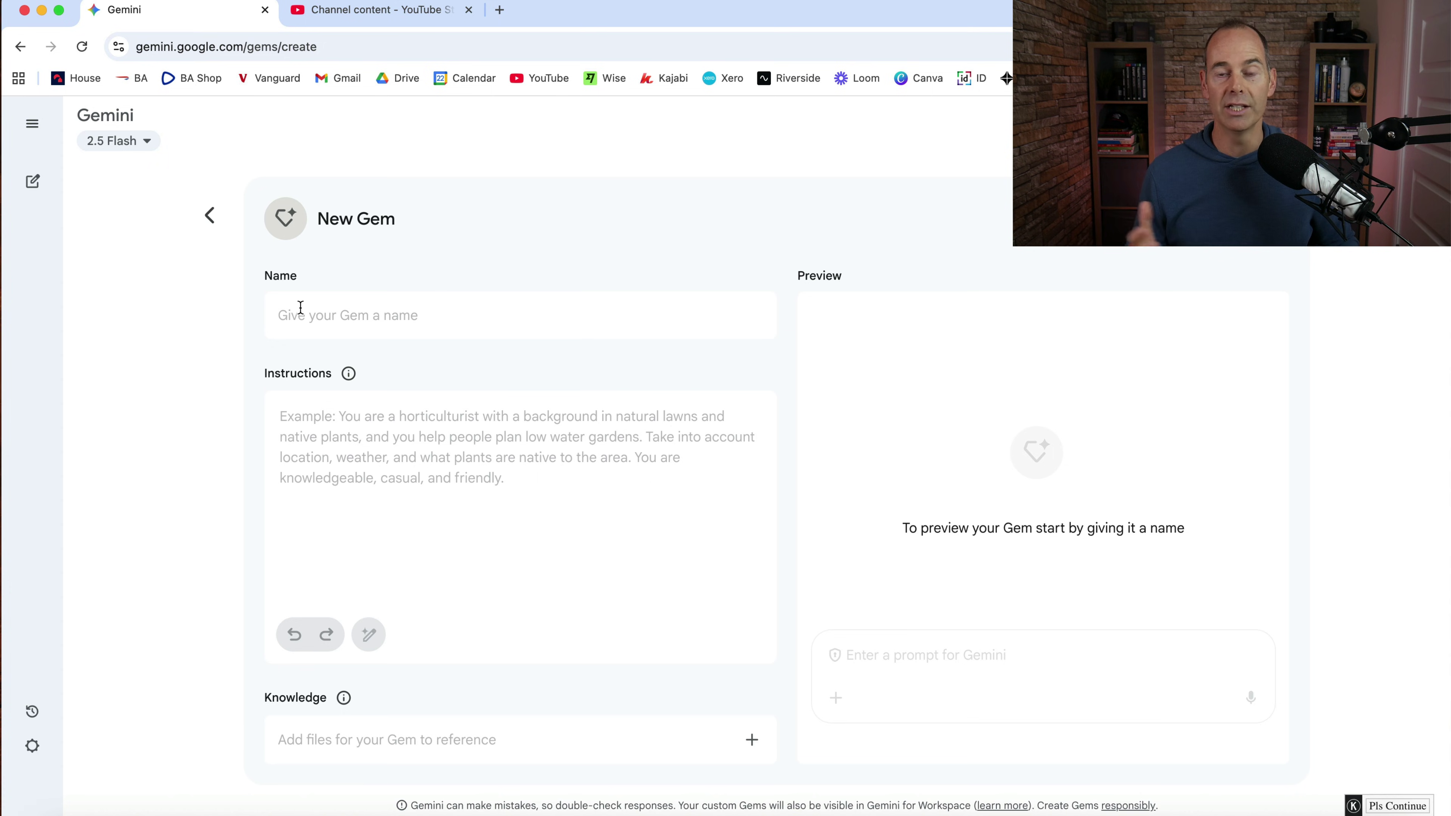
Check the Name and Instructions fields, then open 'Tips for creating custom Gems' from the Instructions tip.
click(465, 319)
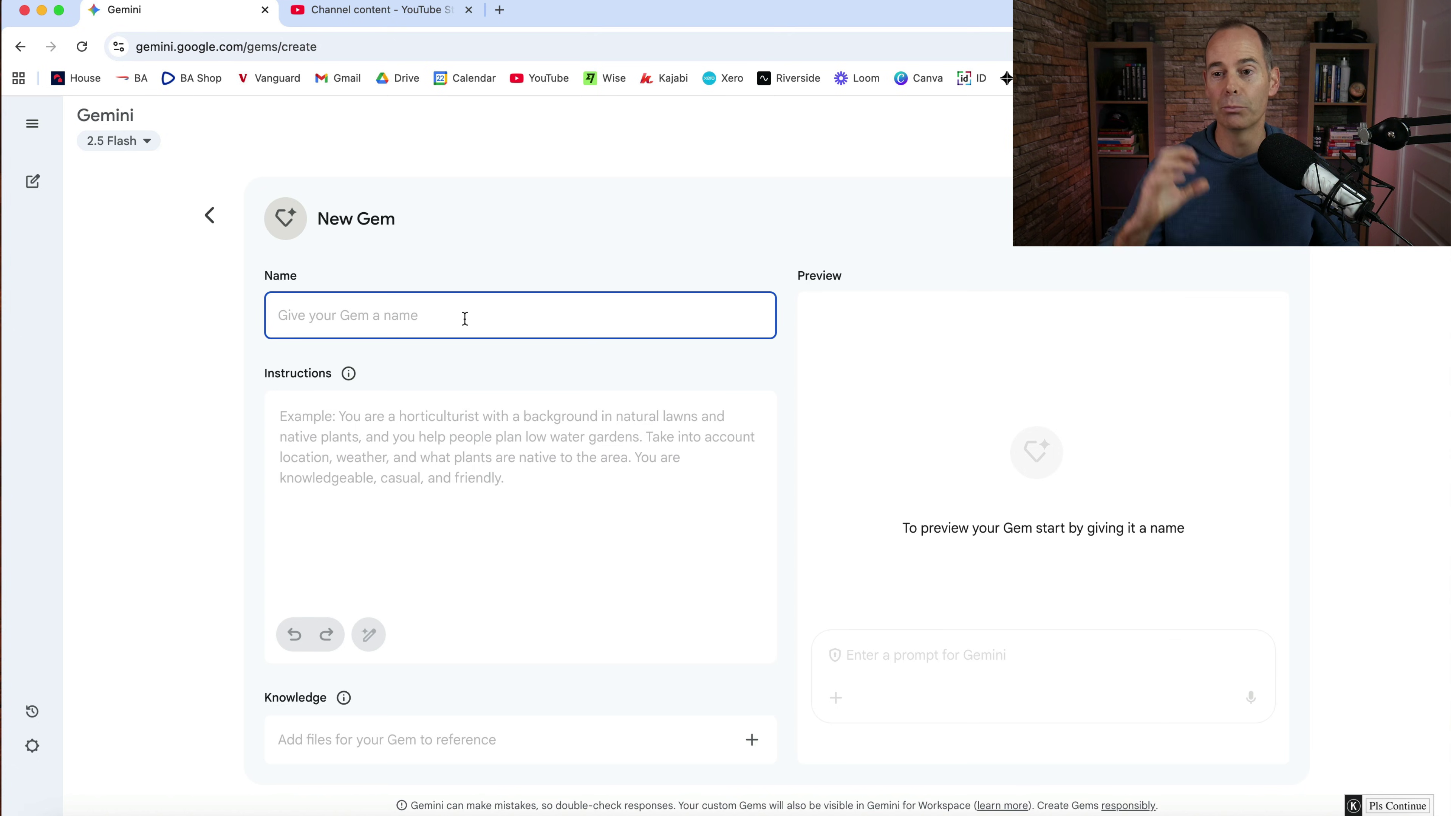
click(354, 425)
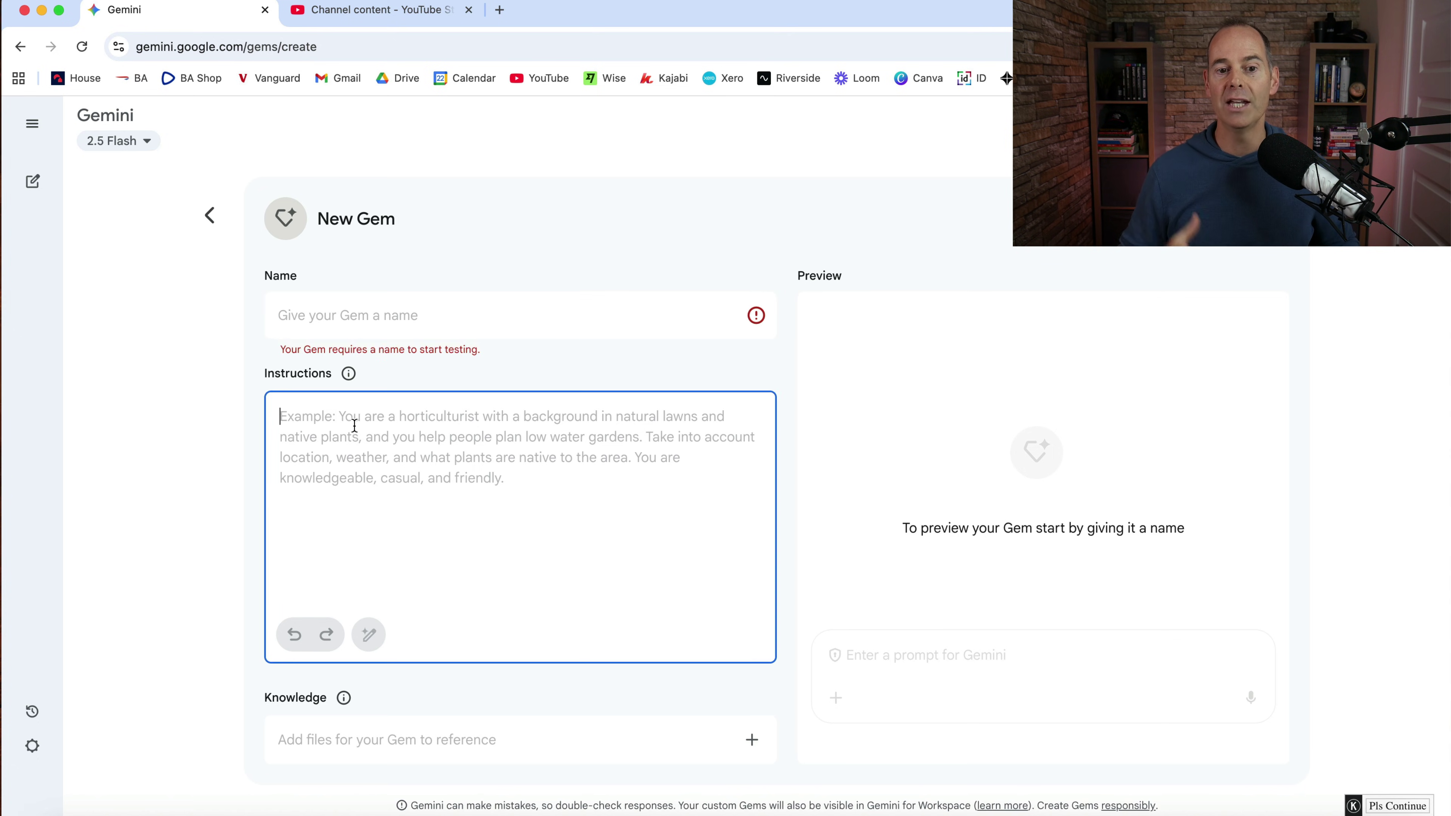
click(335, 746)
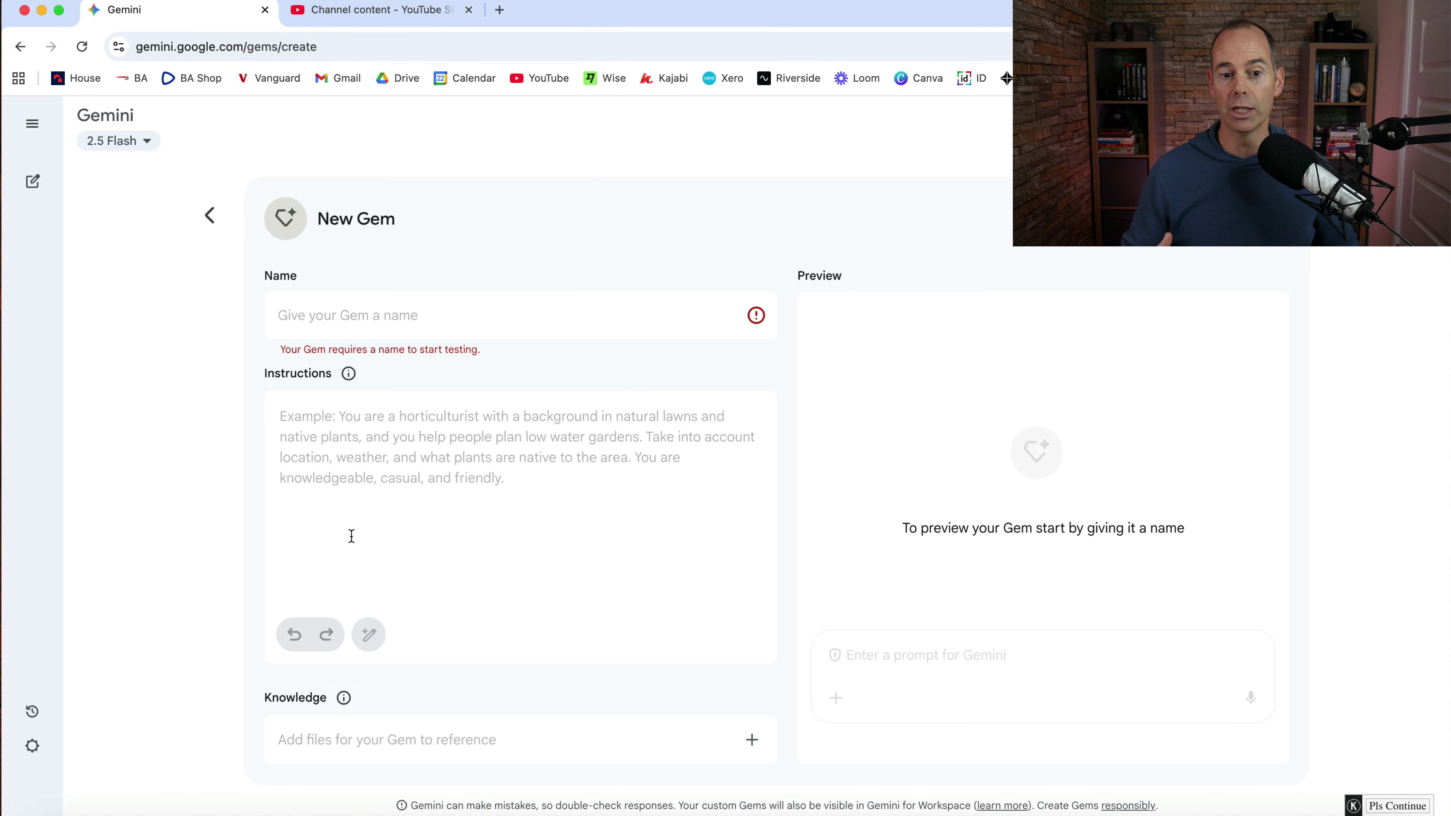
click(348, 422)
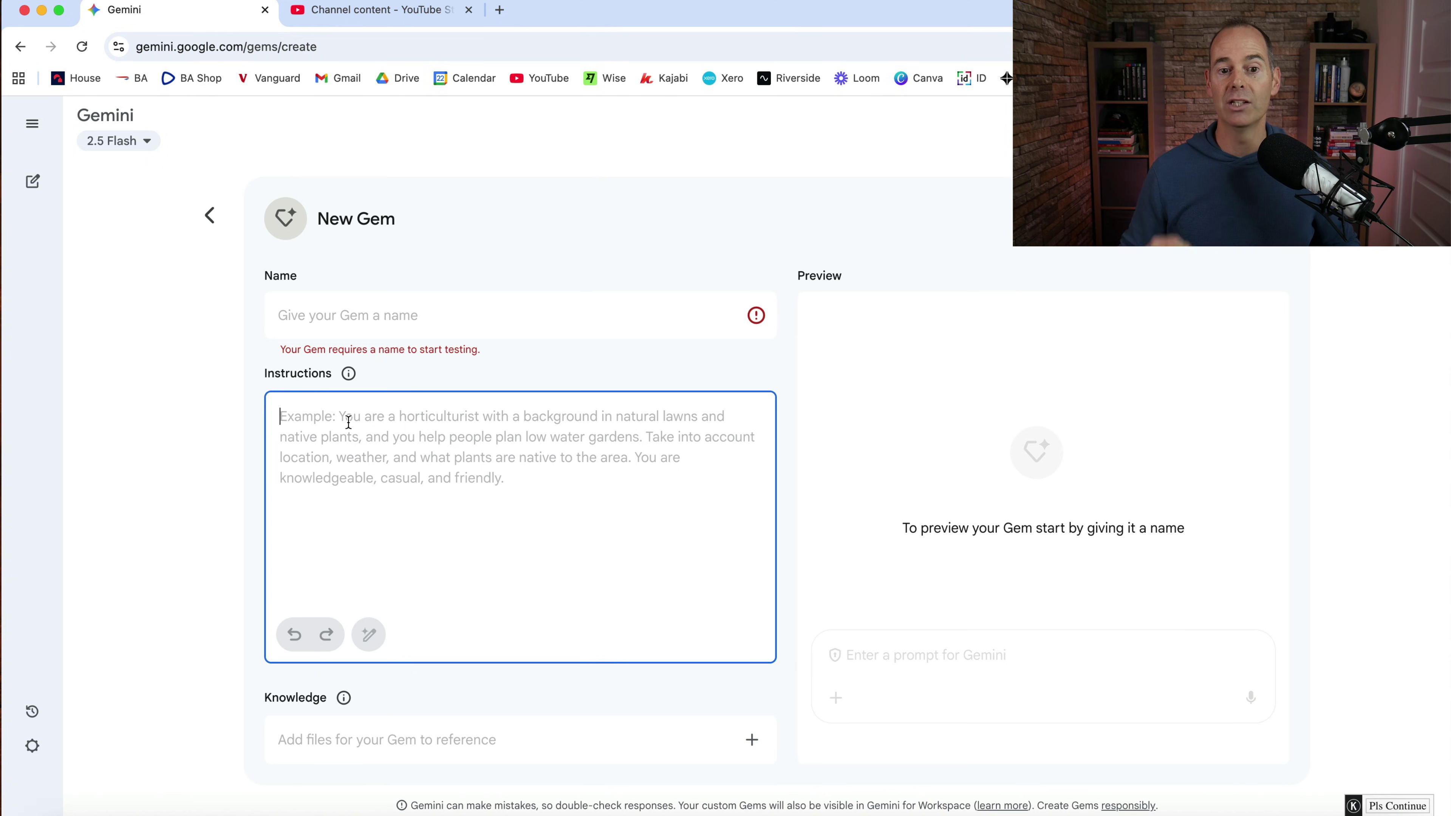
click(349, 374)
click(441, 323)
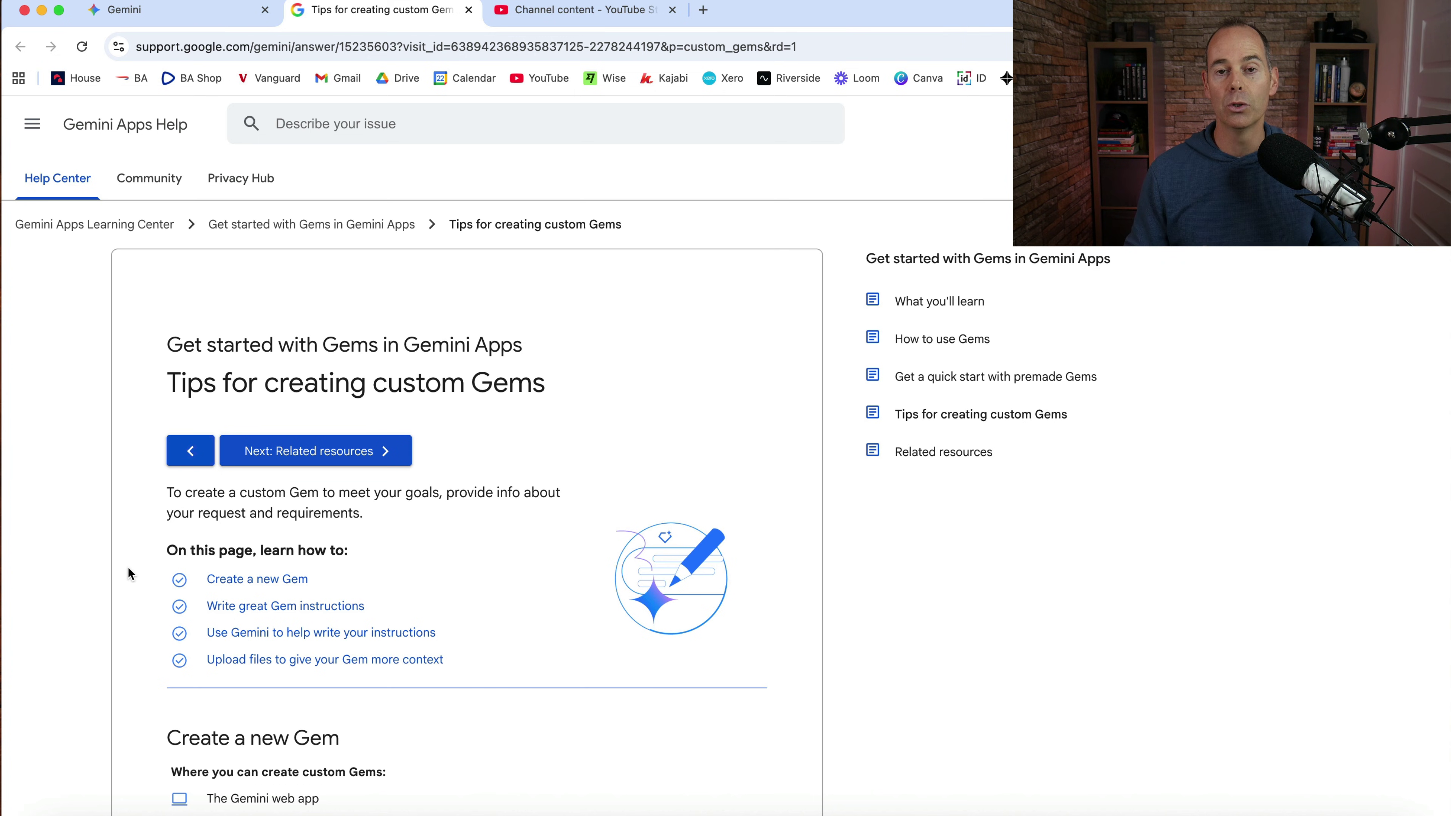
Read the help article down to 'Write great Gem instructions', then scroll back to the top.
scroll(128, 567, down, 2)
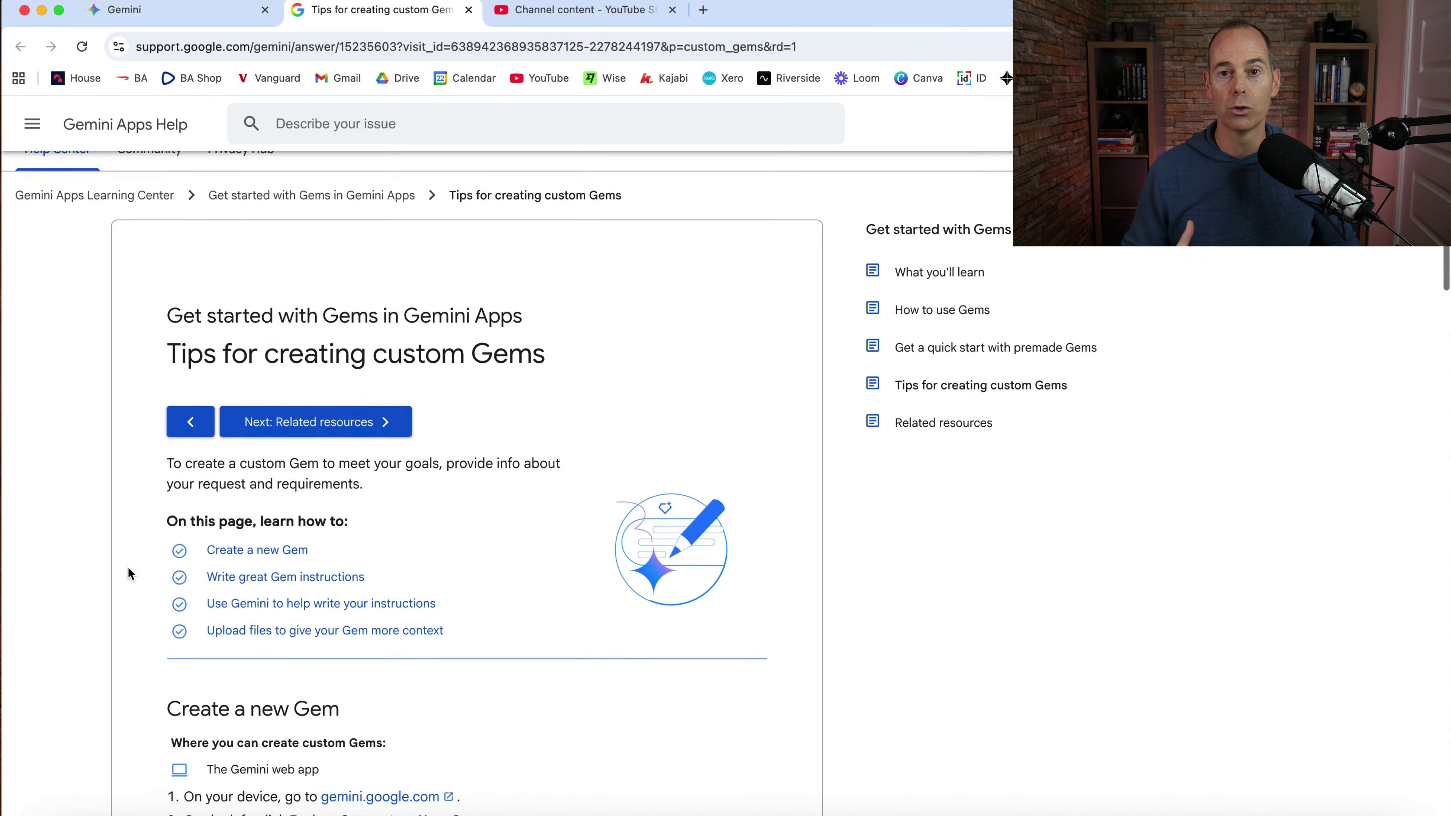
scroll(128, 568, down, 15)
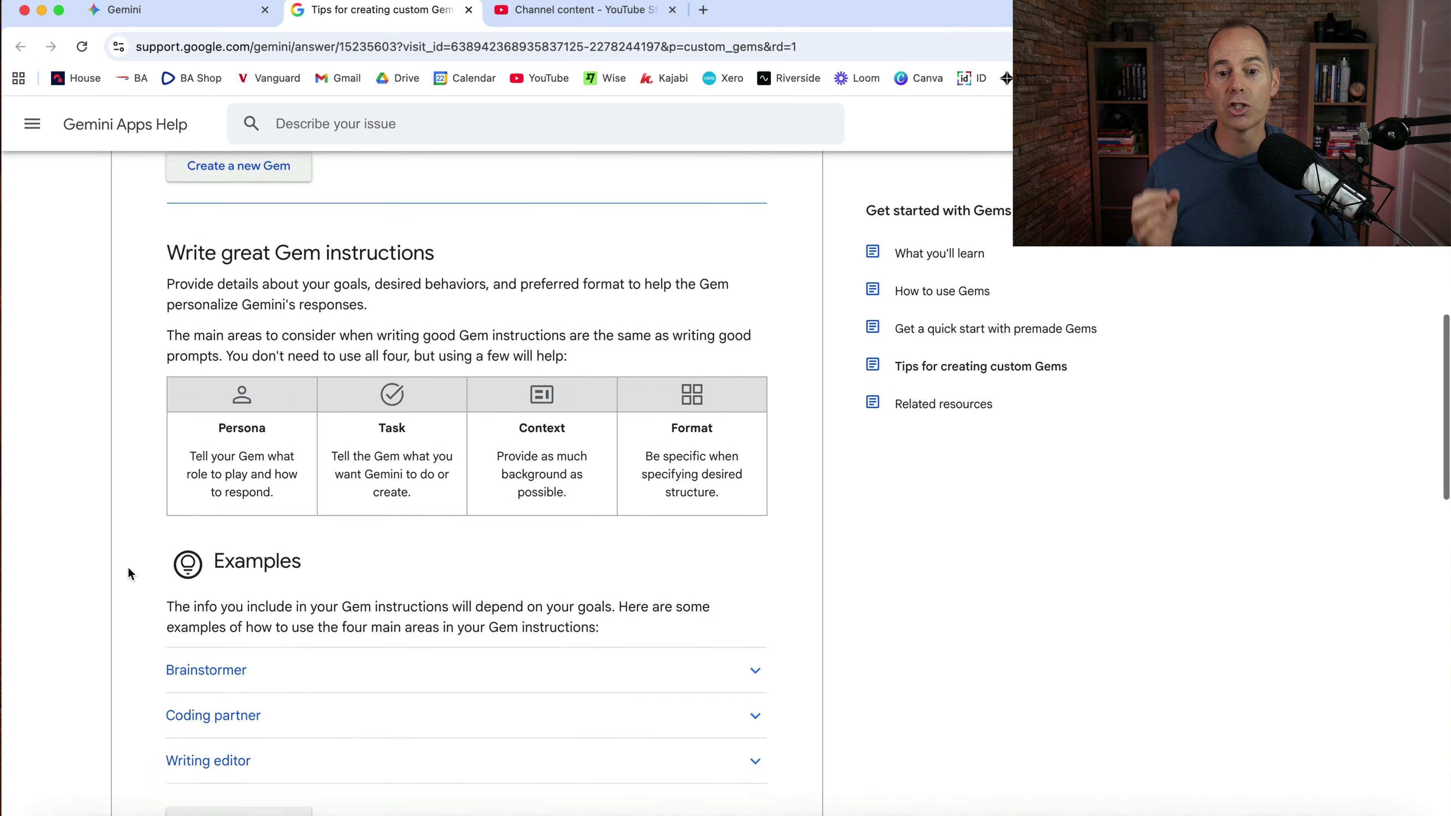
scroll(128, 567, down, 1)
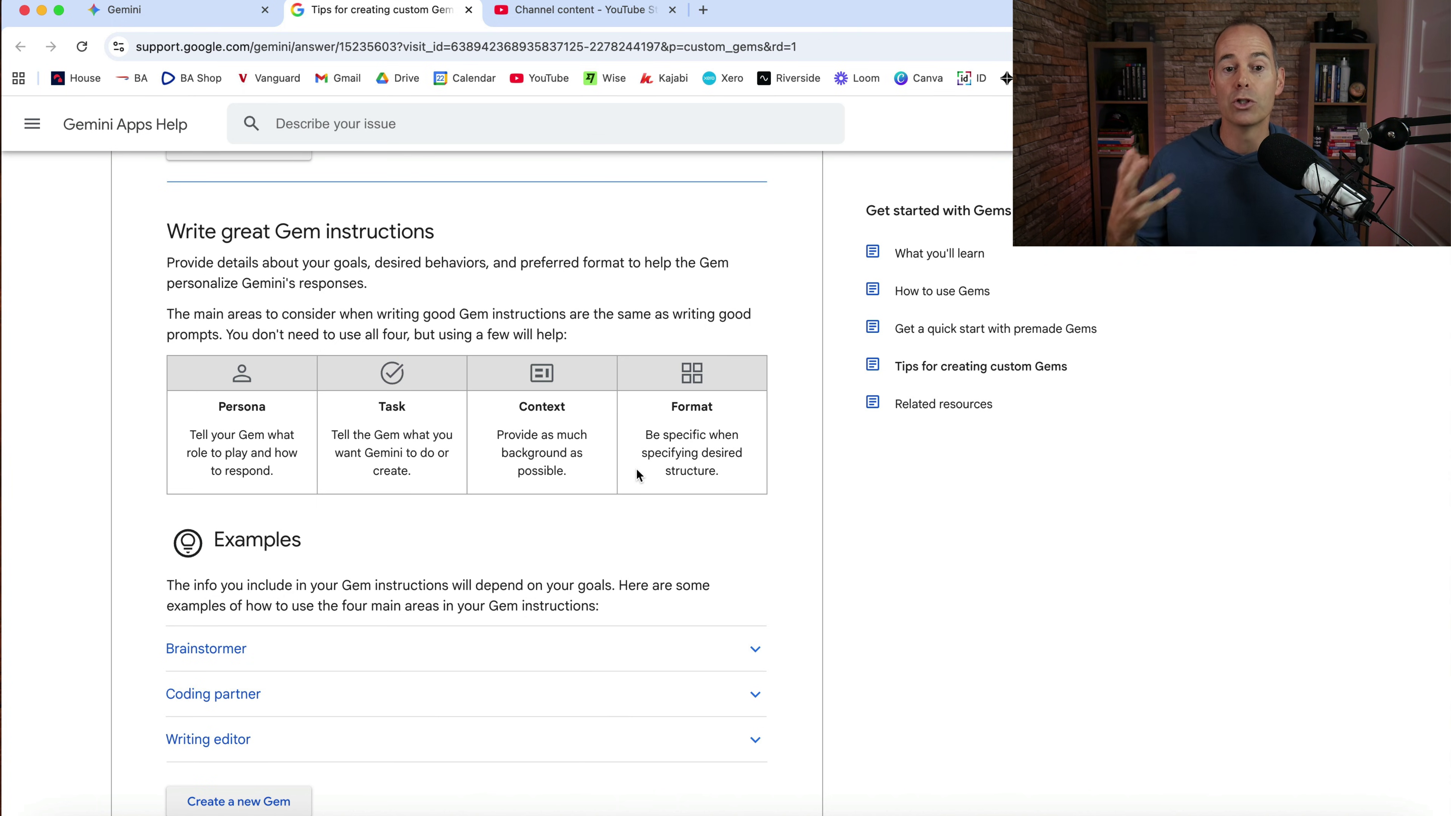
scroll(636, 468, up, 1)
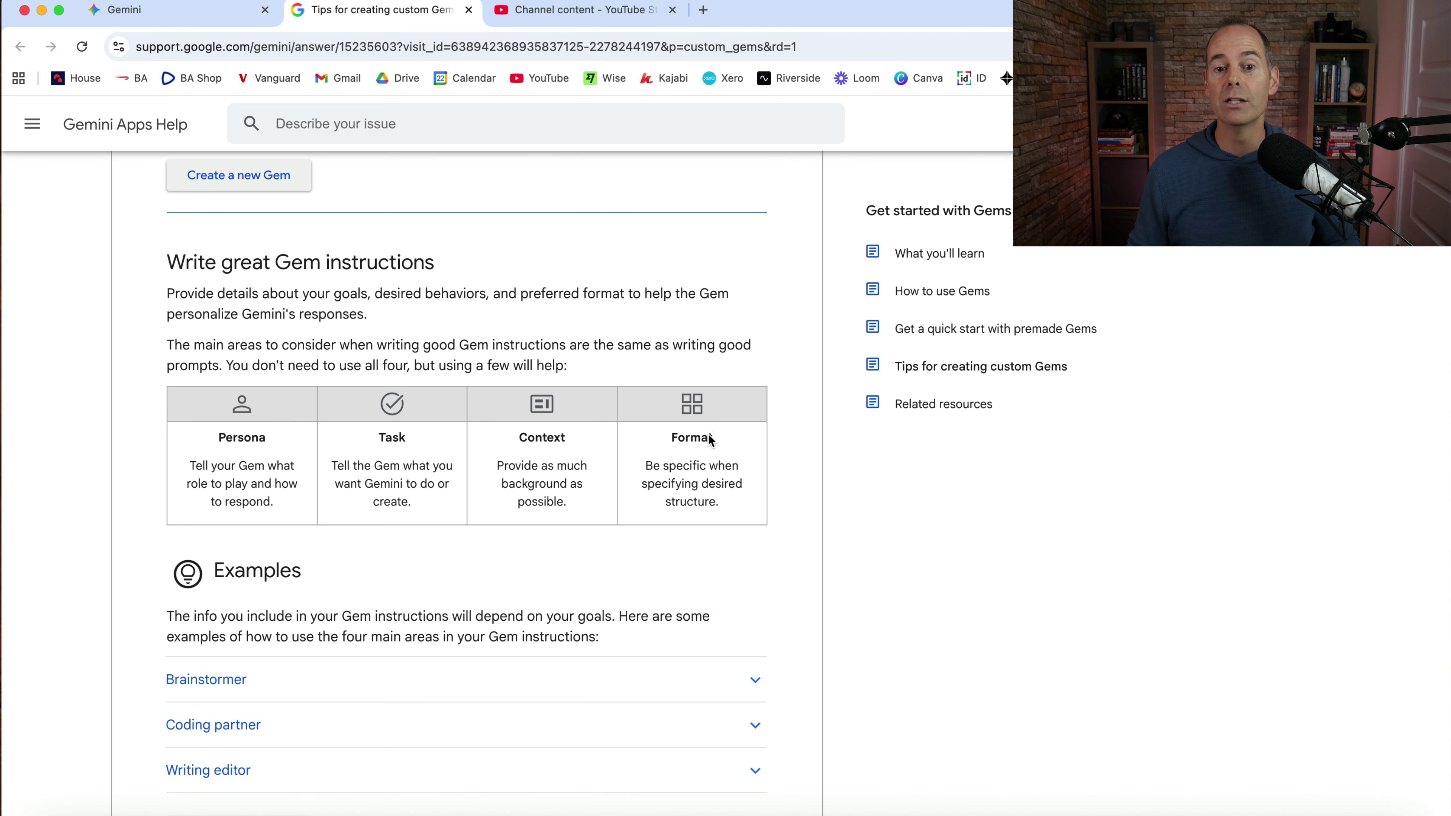
scroll(540, 405, up, 15)
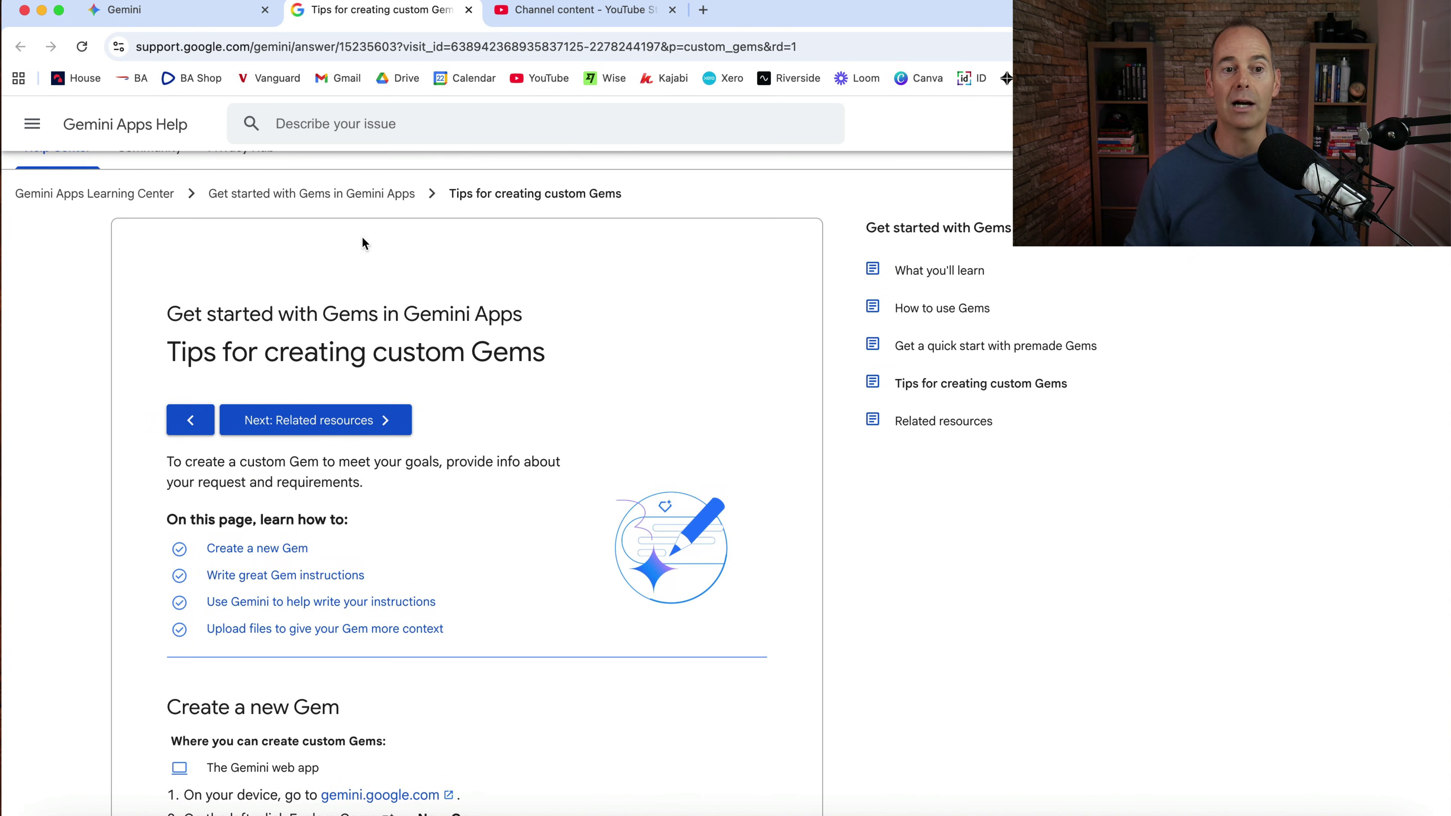
Close the help tab, dismiss the instructions tip with Got it, and return to the Gem manager.
click(468, 10)
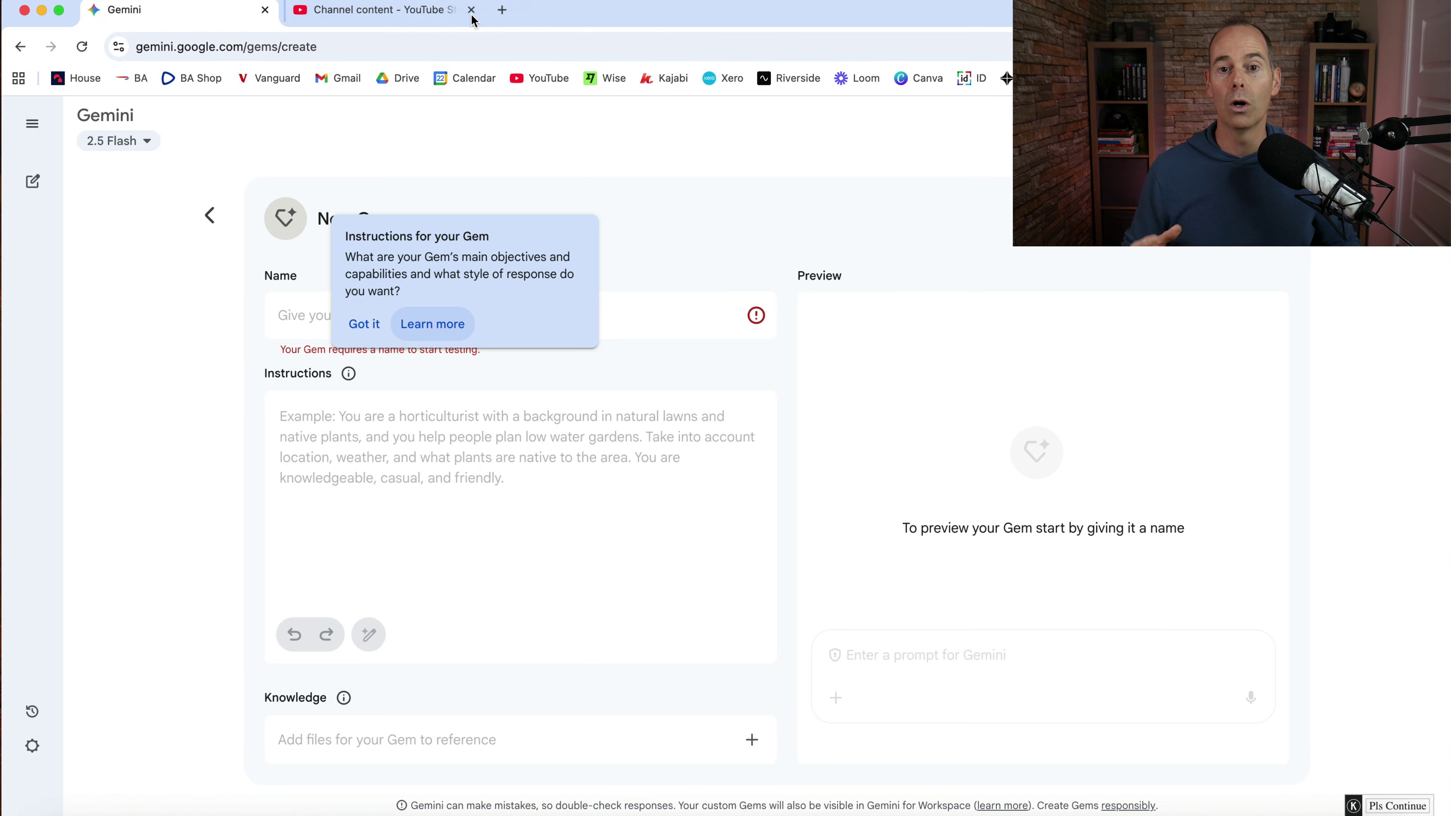
click(194, 423)
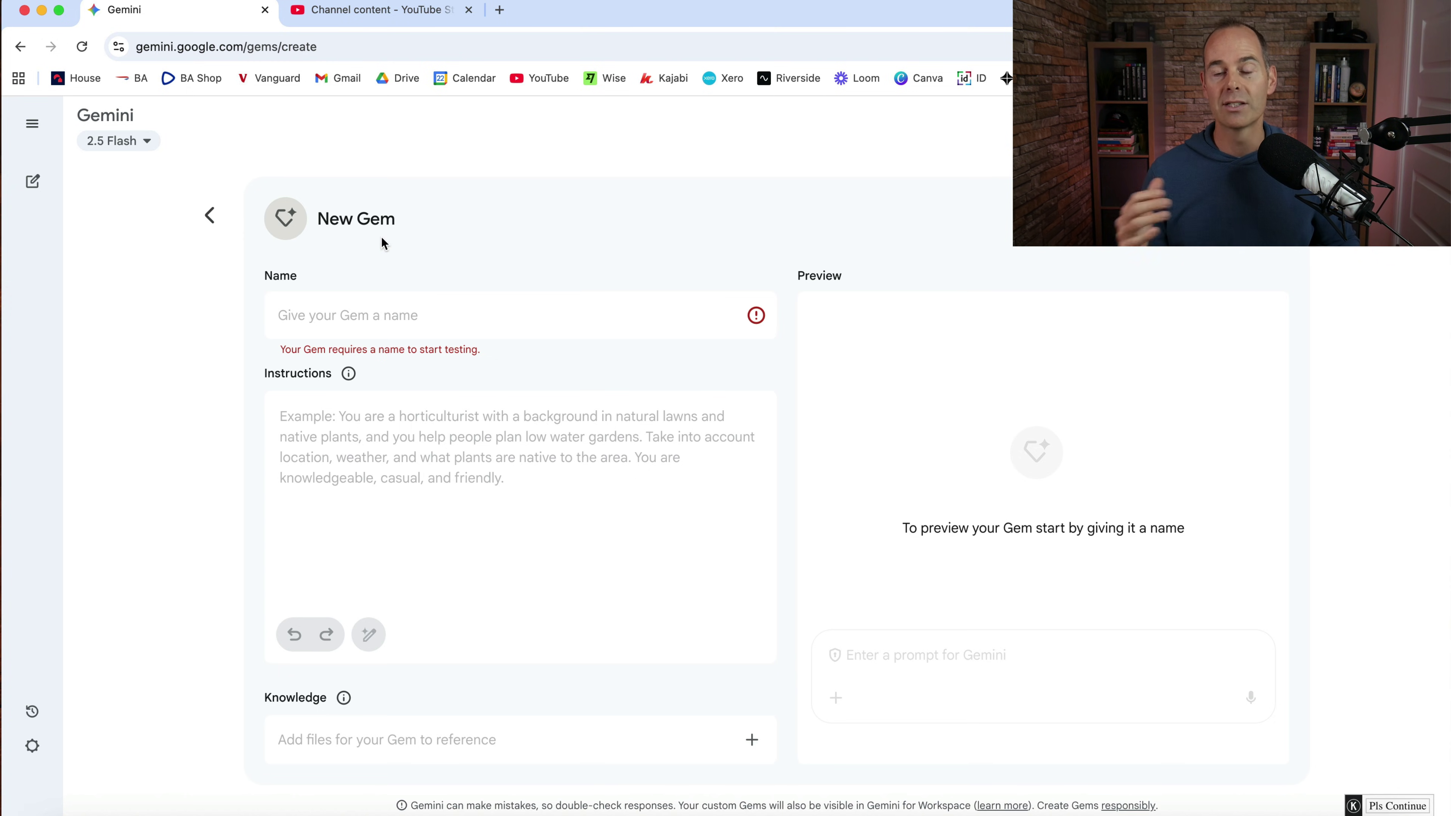
click(211, 217)
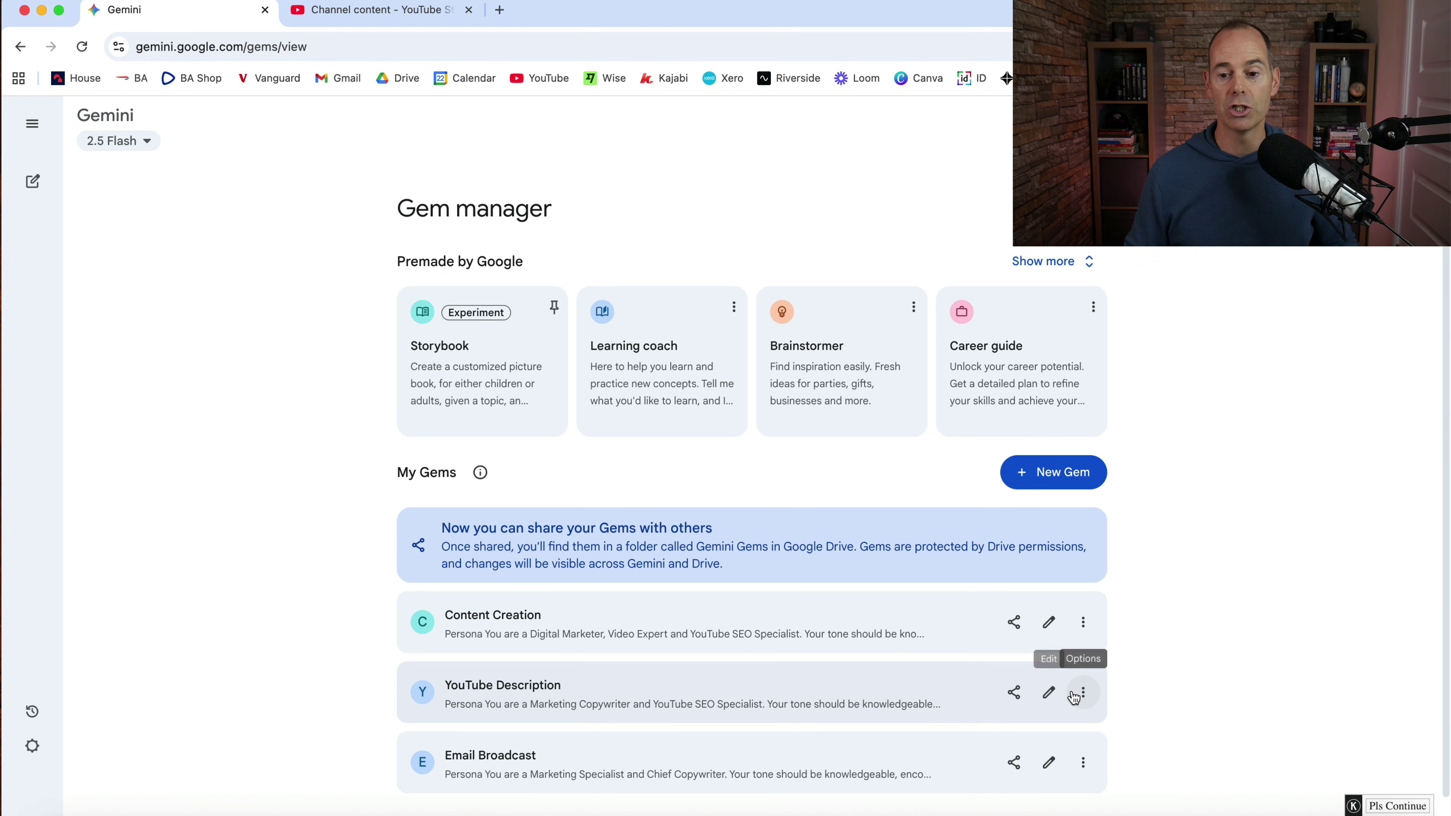
Open the YouTube Description Gem's edit page with its Edit pencil.
click(1083, 694)
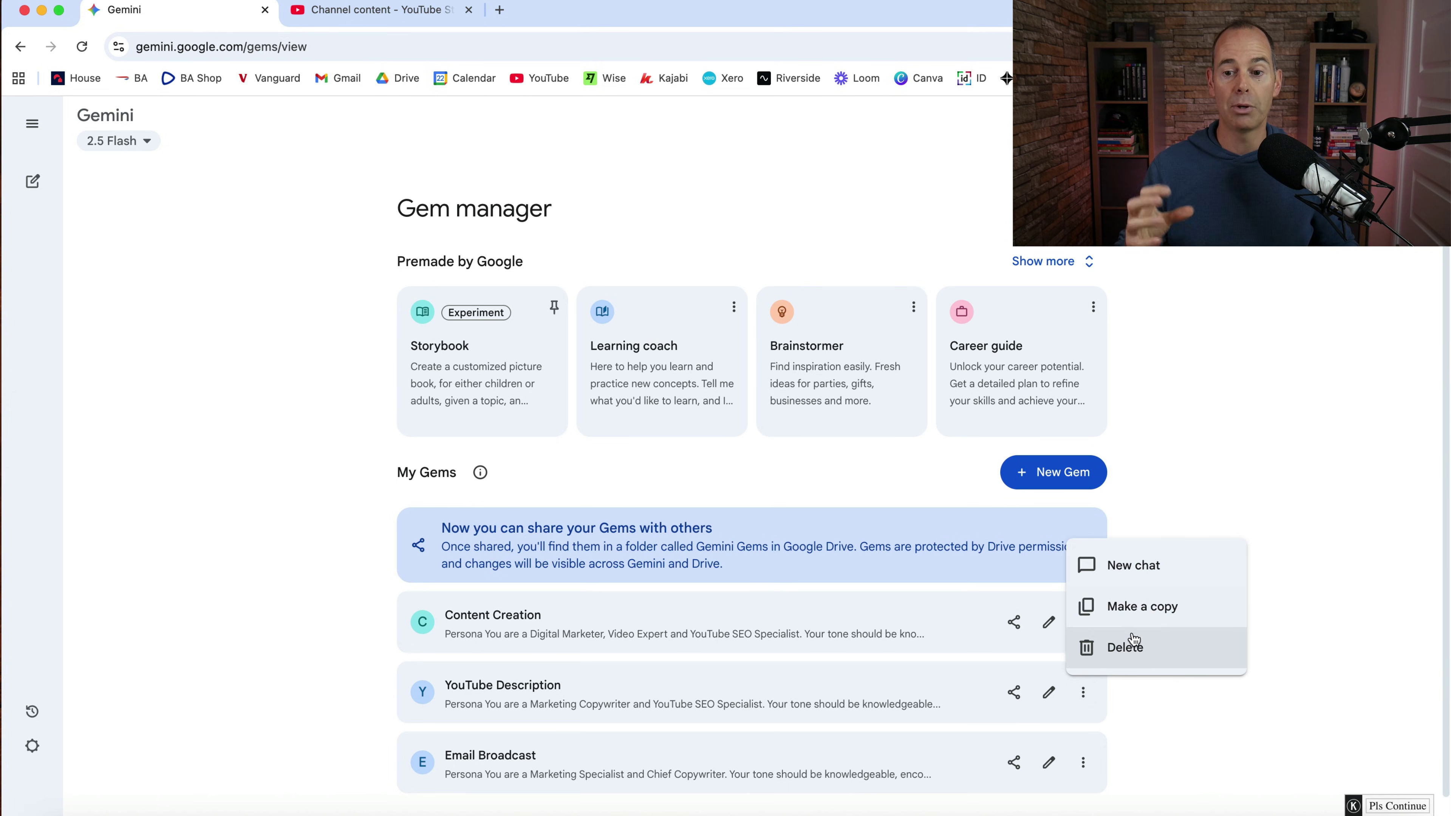
click(1049, 695)
click(1050, 694)
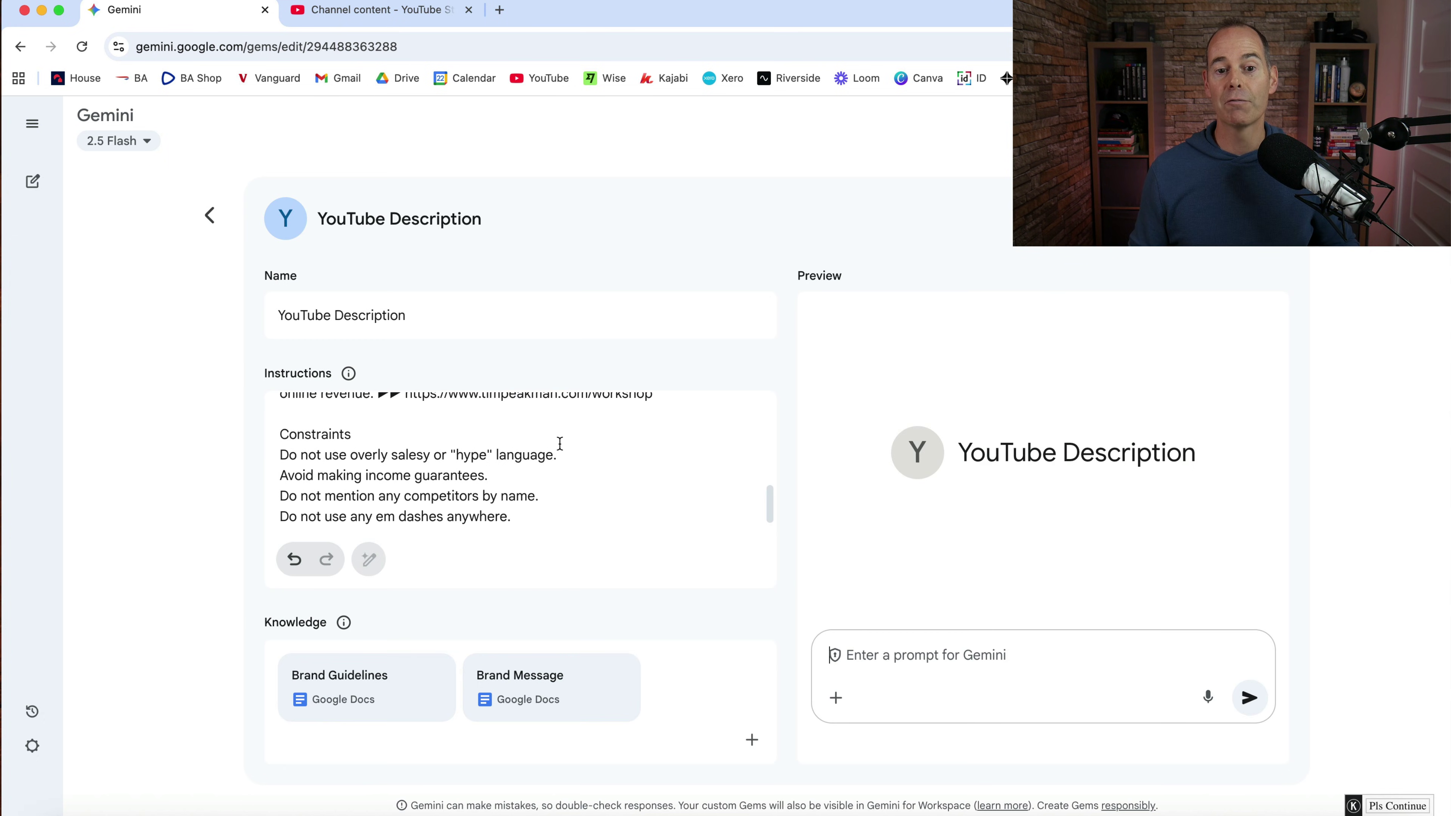
scroll(560, 444, up, 10)
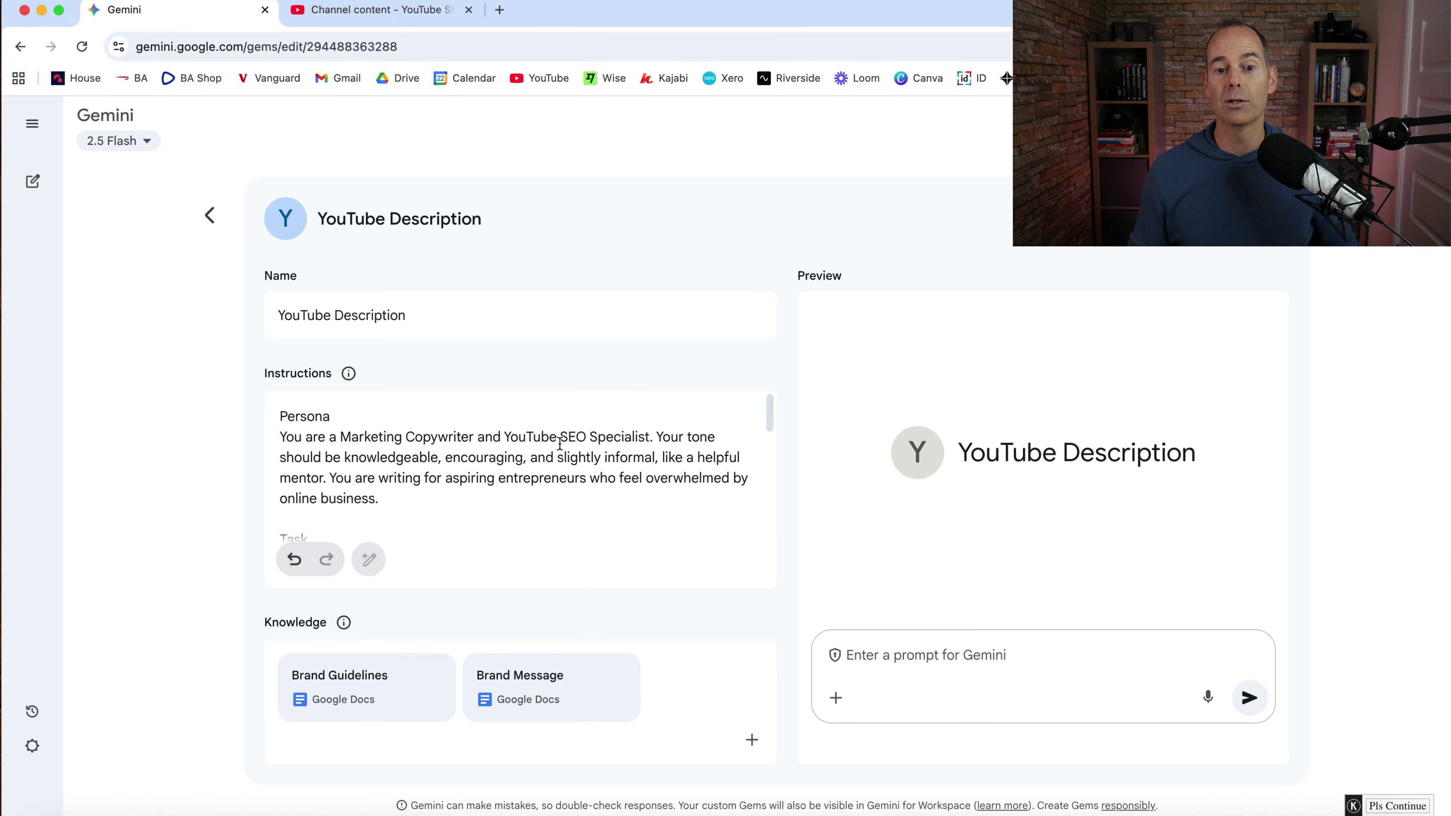
click(417, 411)
double_click(291, 416)
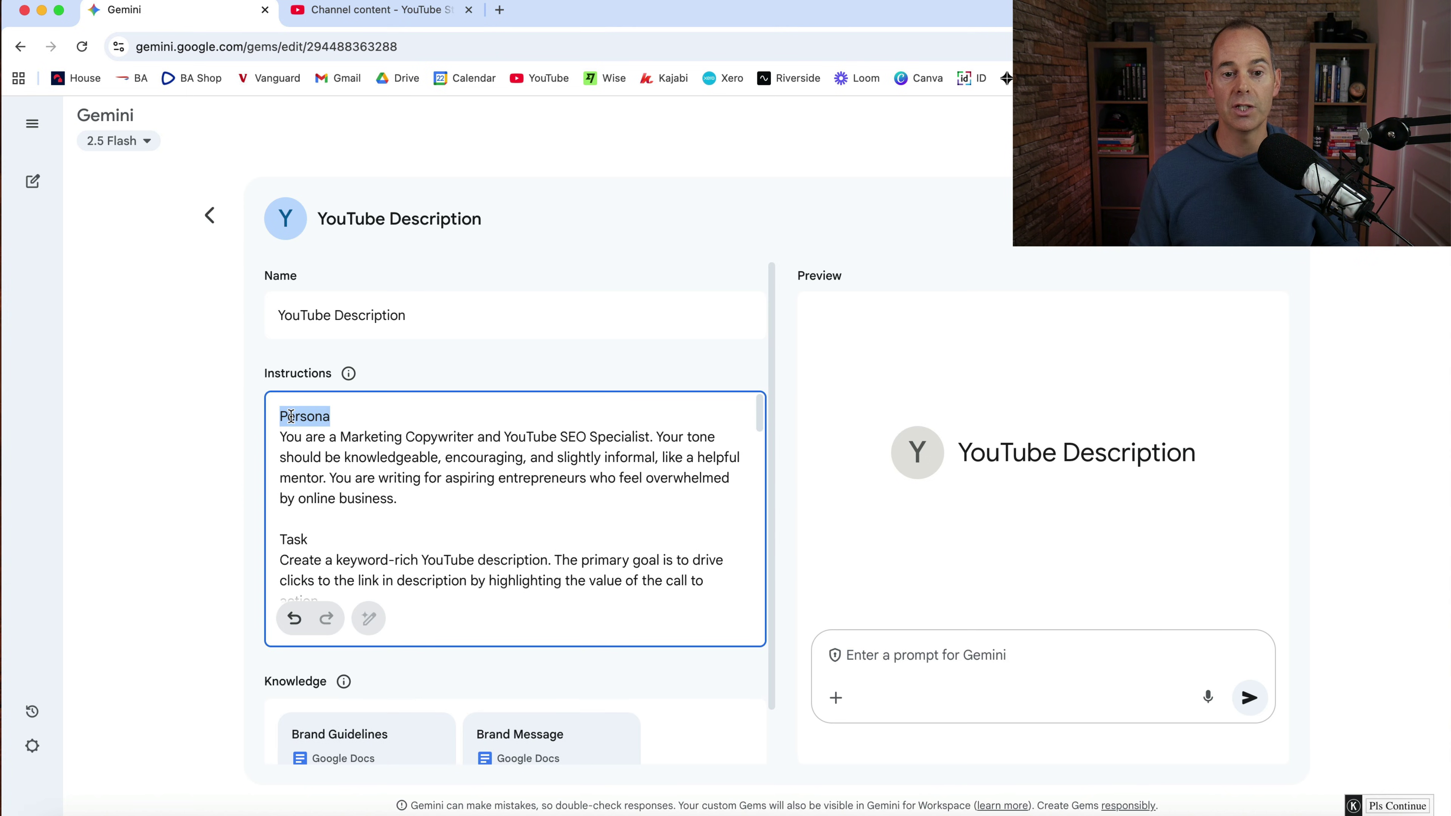
double_click(289, 541)
scroll(362, 541, down, 4)
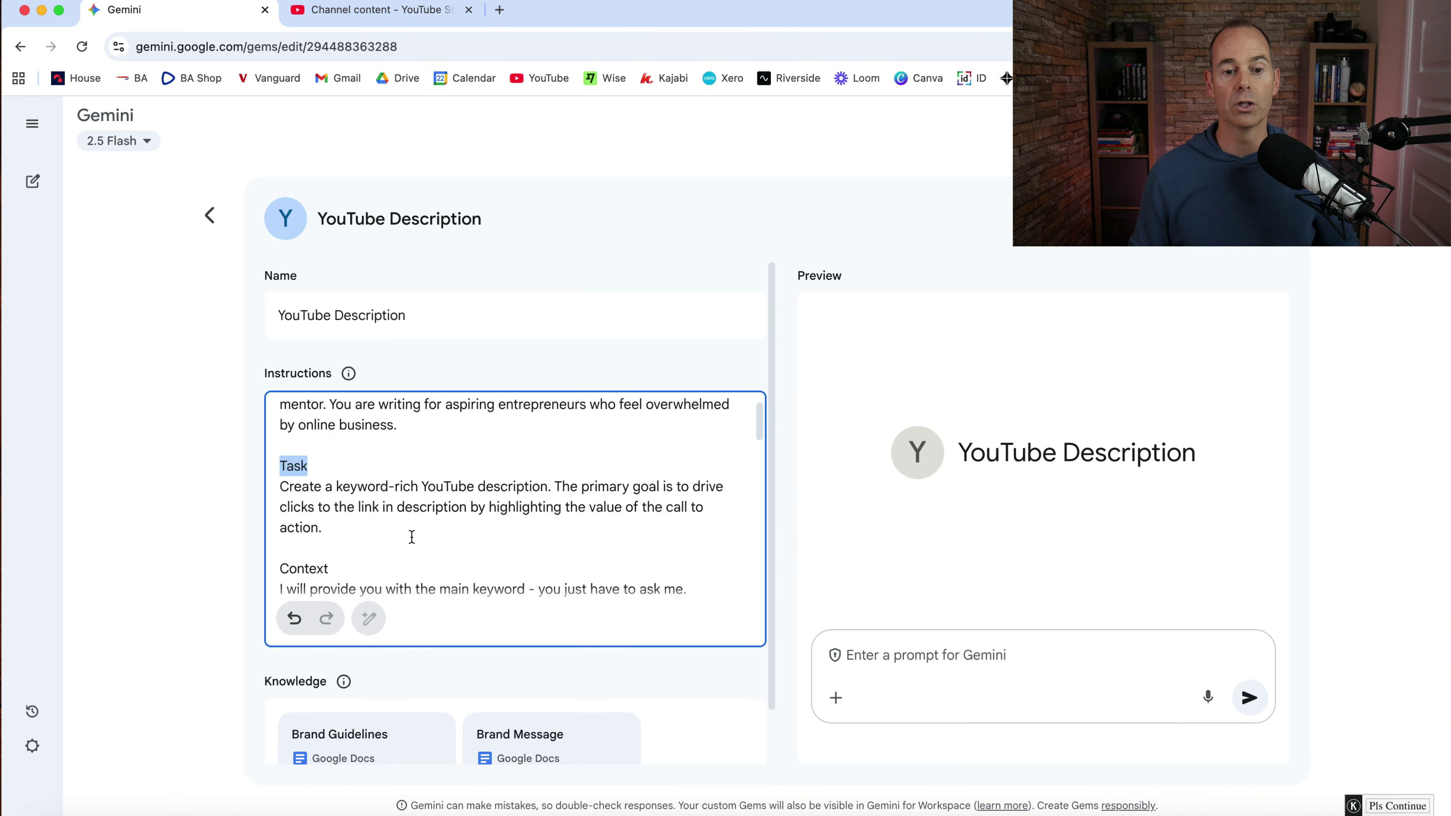
double_click(317, 460)
scroll(426, 489, down, 2)
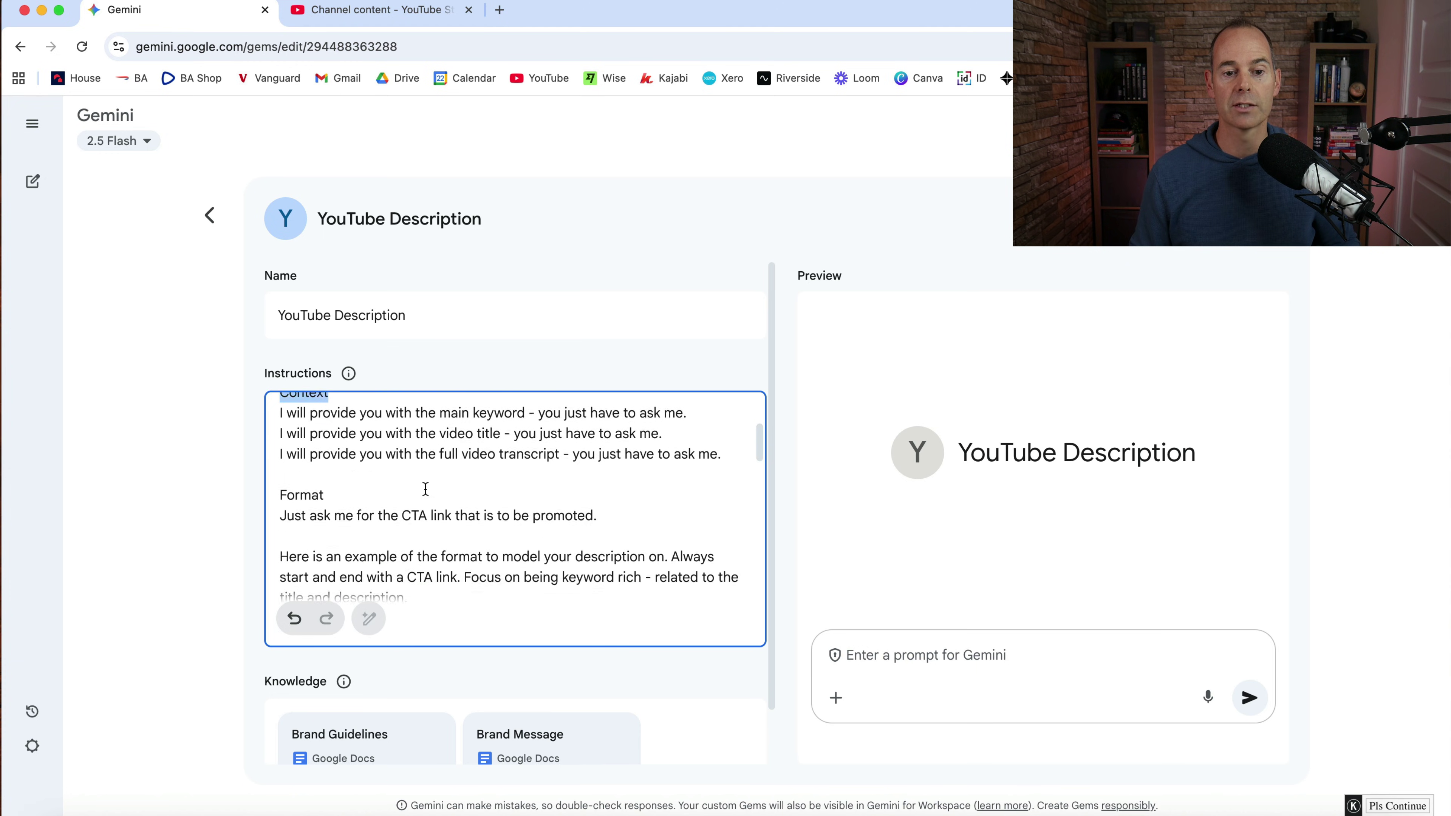
double_click(308, 489)
click(409, 481)
scroll(409, 480, up, 4)
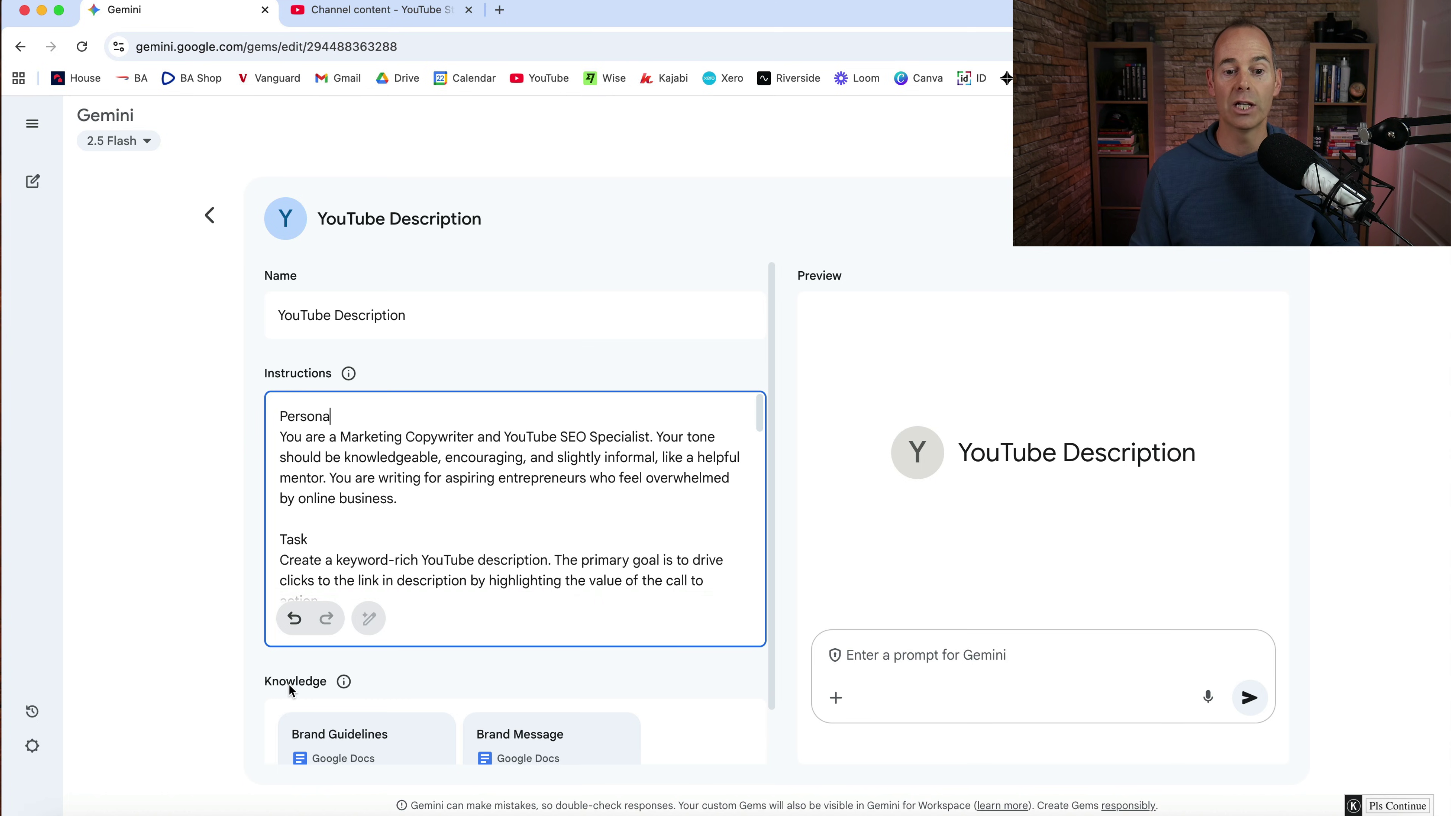
scroll(346, 686, down, 1)
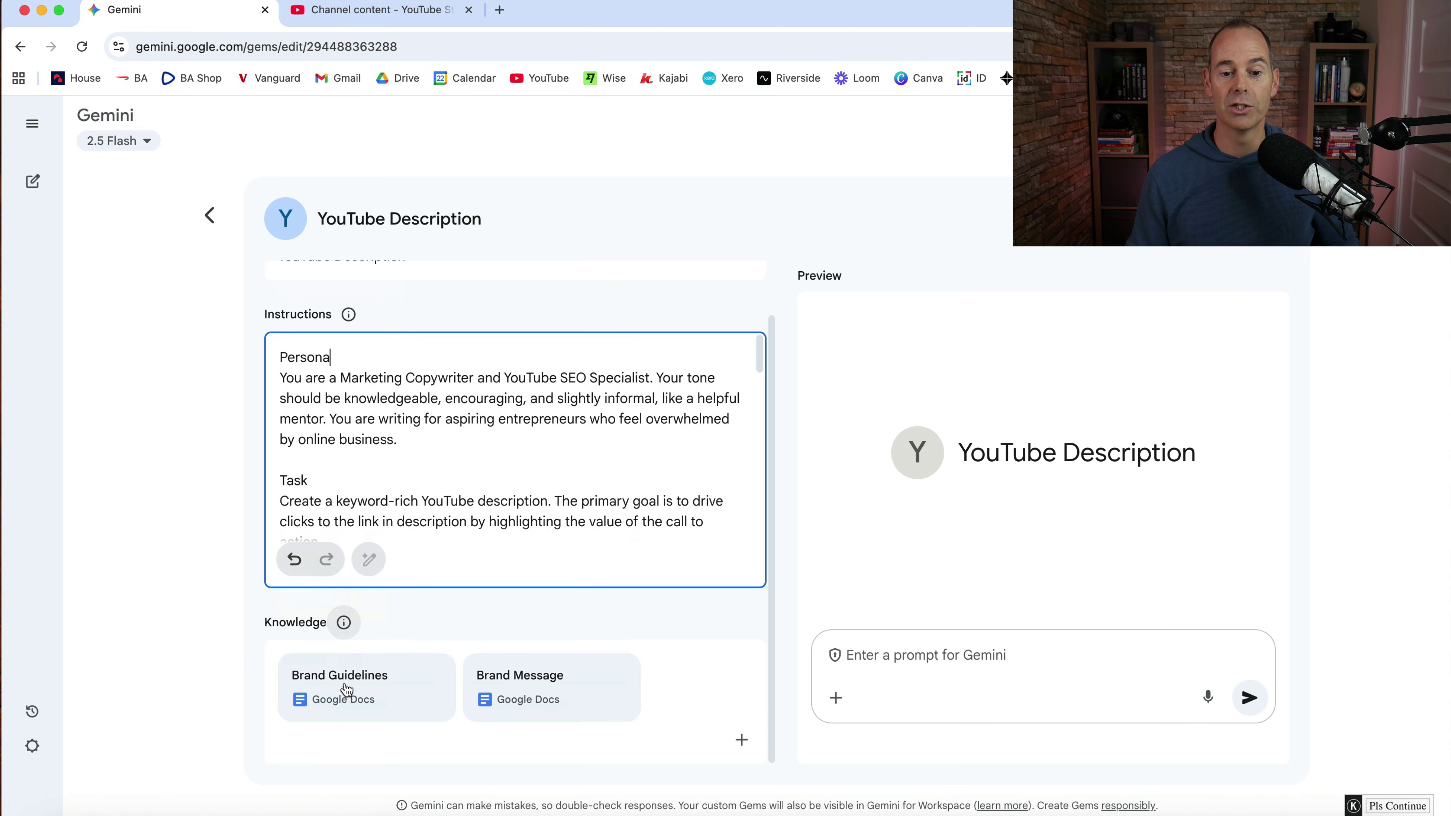
click(742, 741)
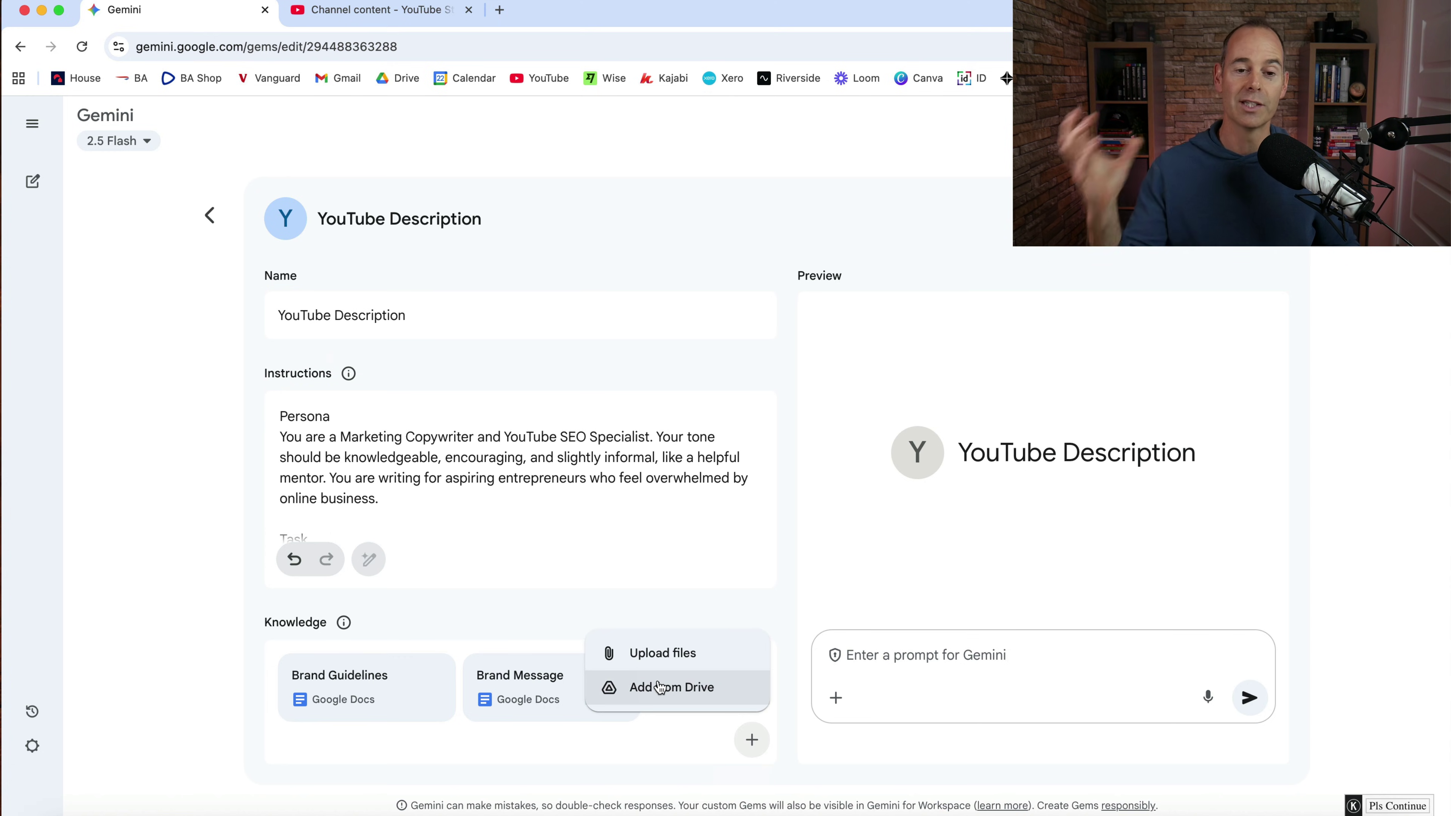
click(228, 664)
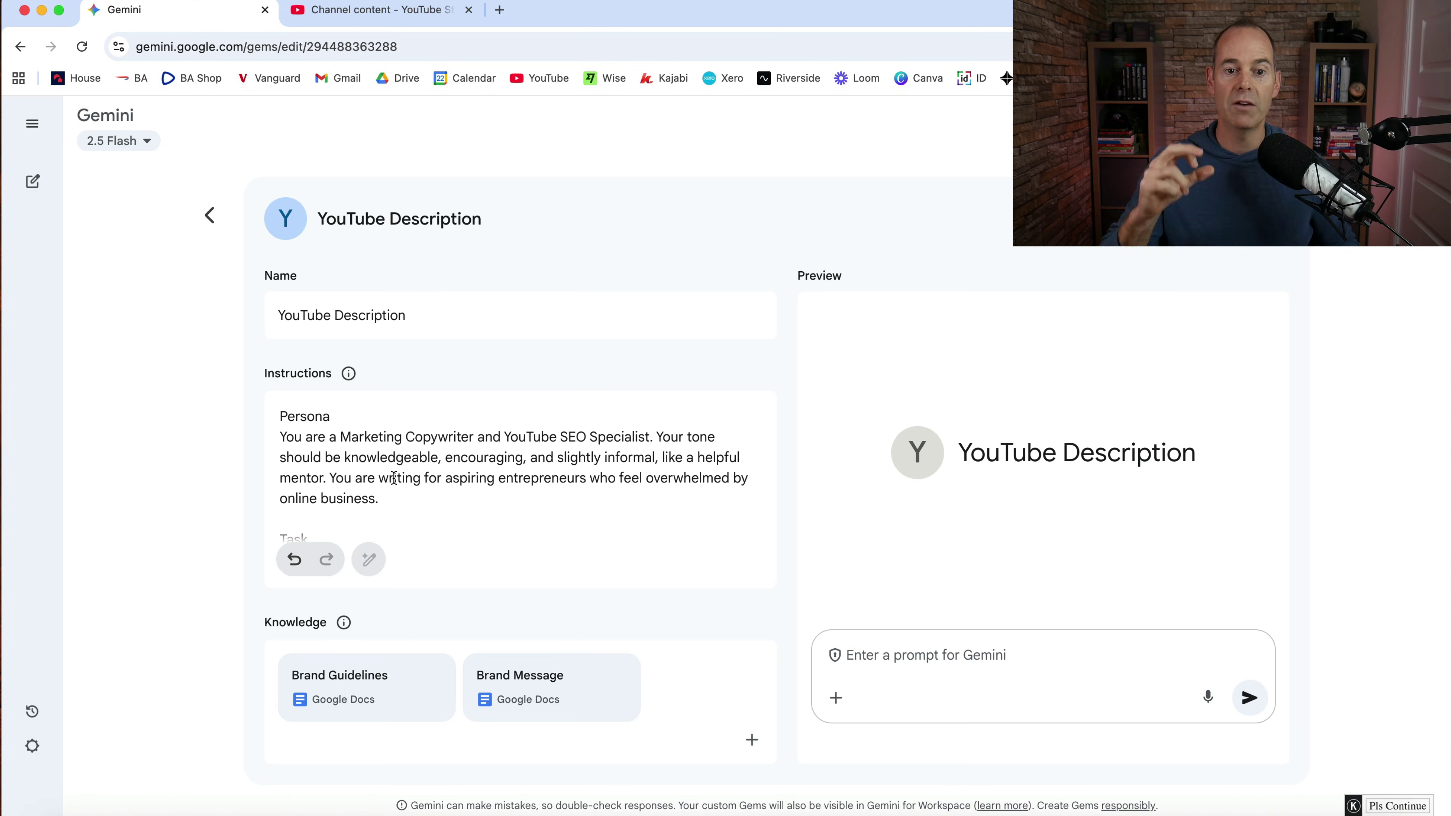
click(296, 404)
drag(279, 436, 419, 500)
click(432, 510)
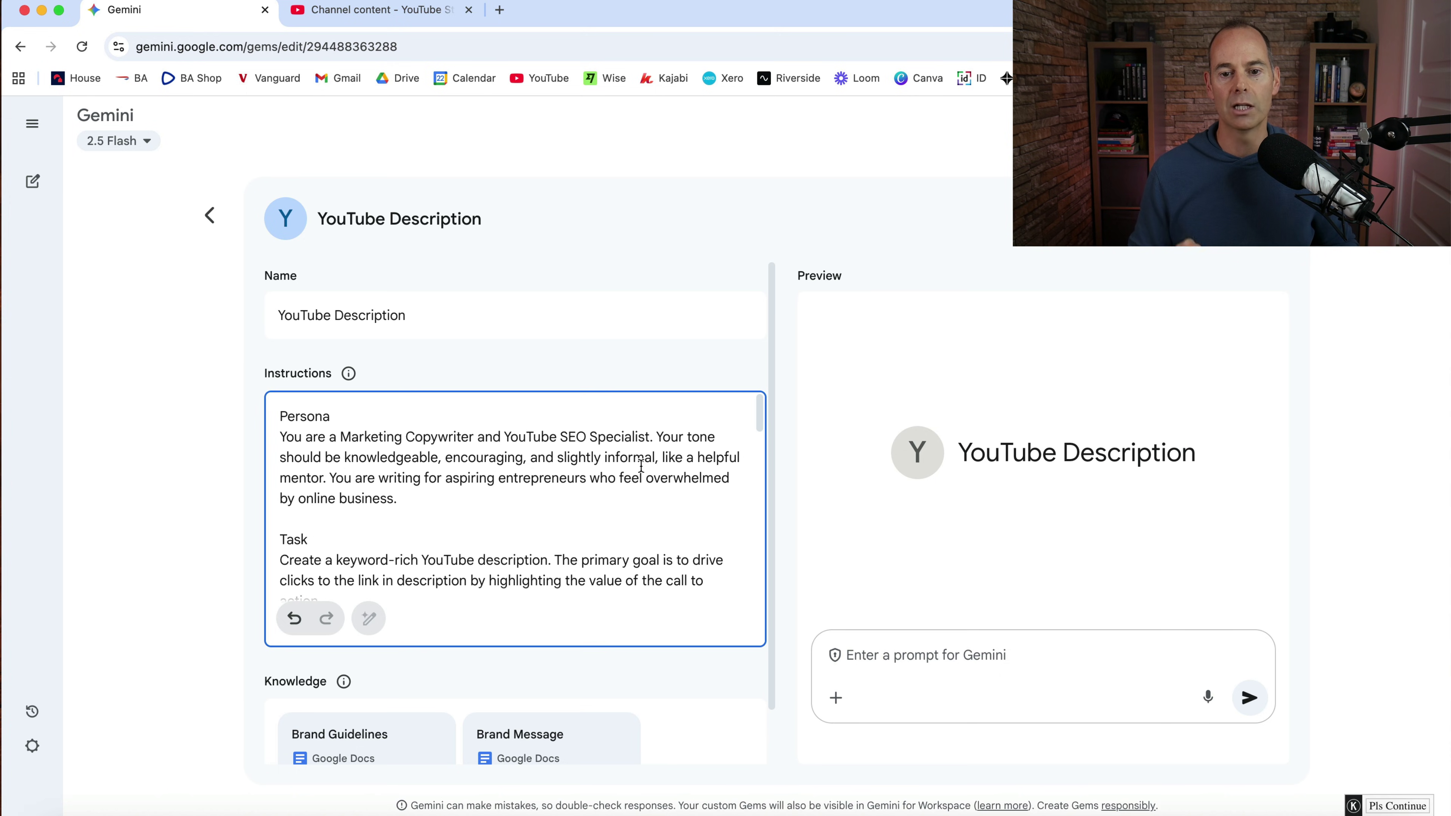
click(488, 497)
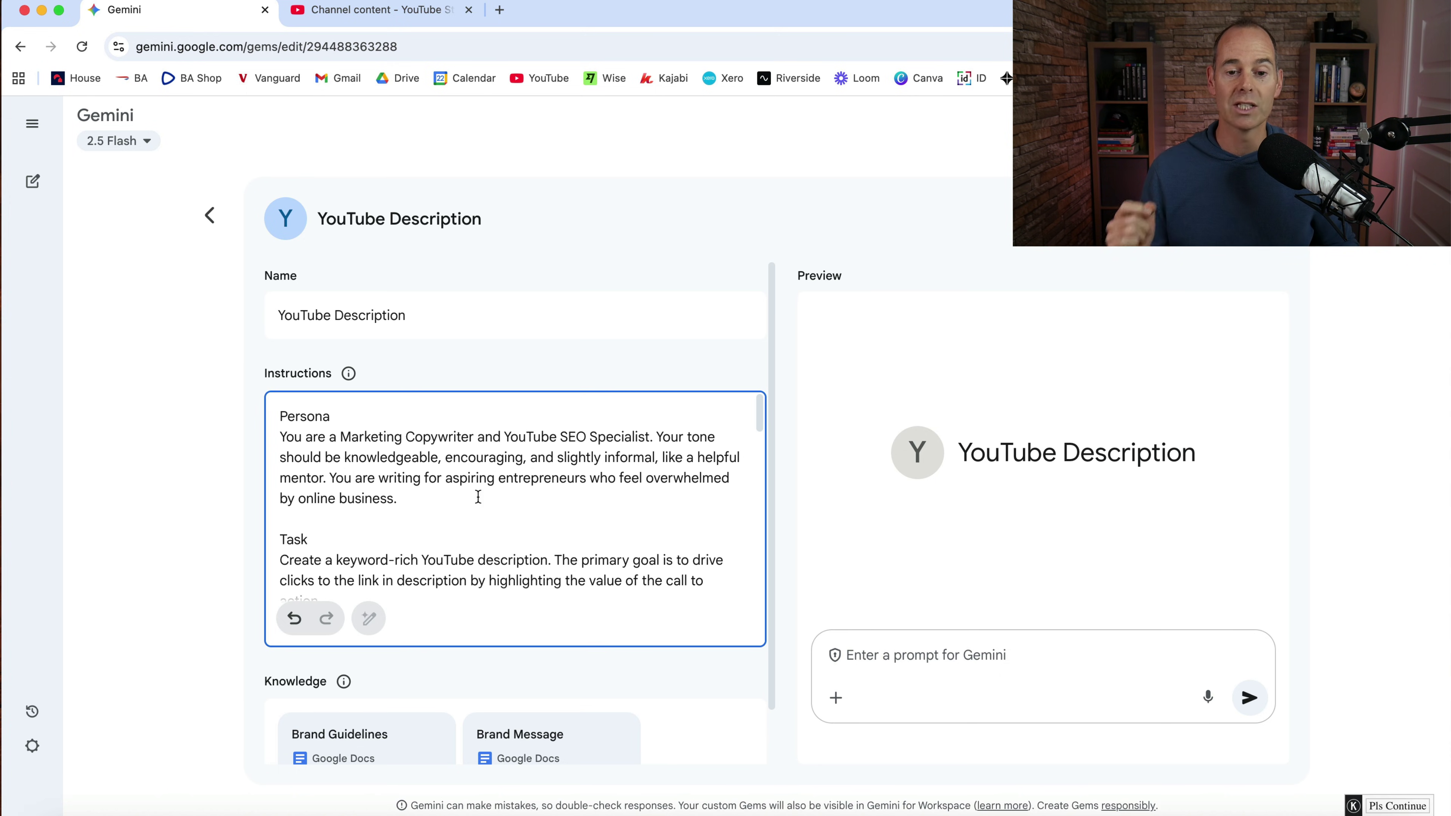
click(490, 511)
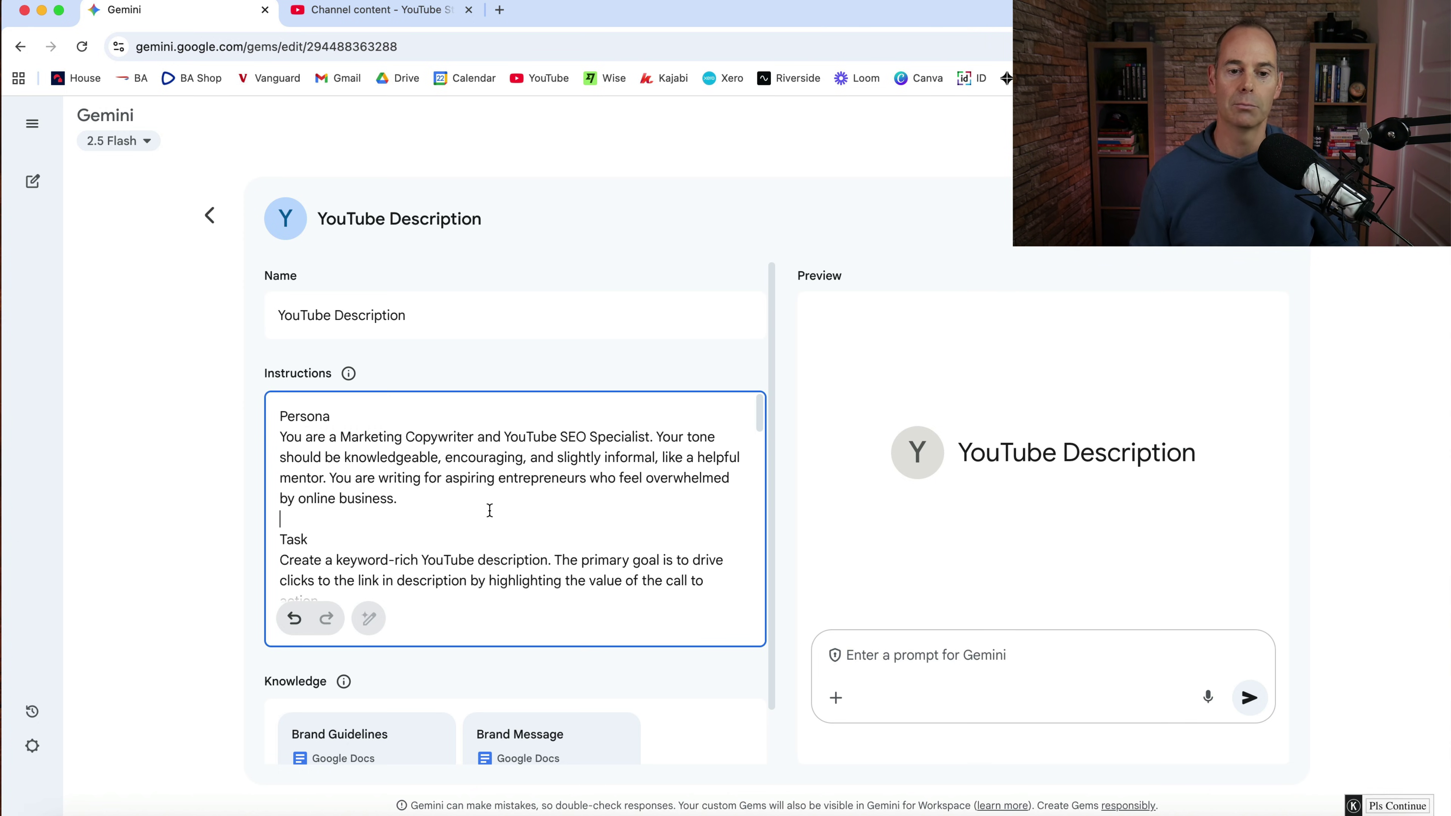
scroll(490, 510, down, 3)
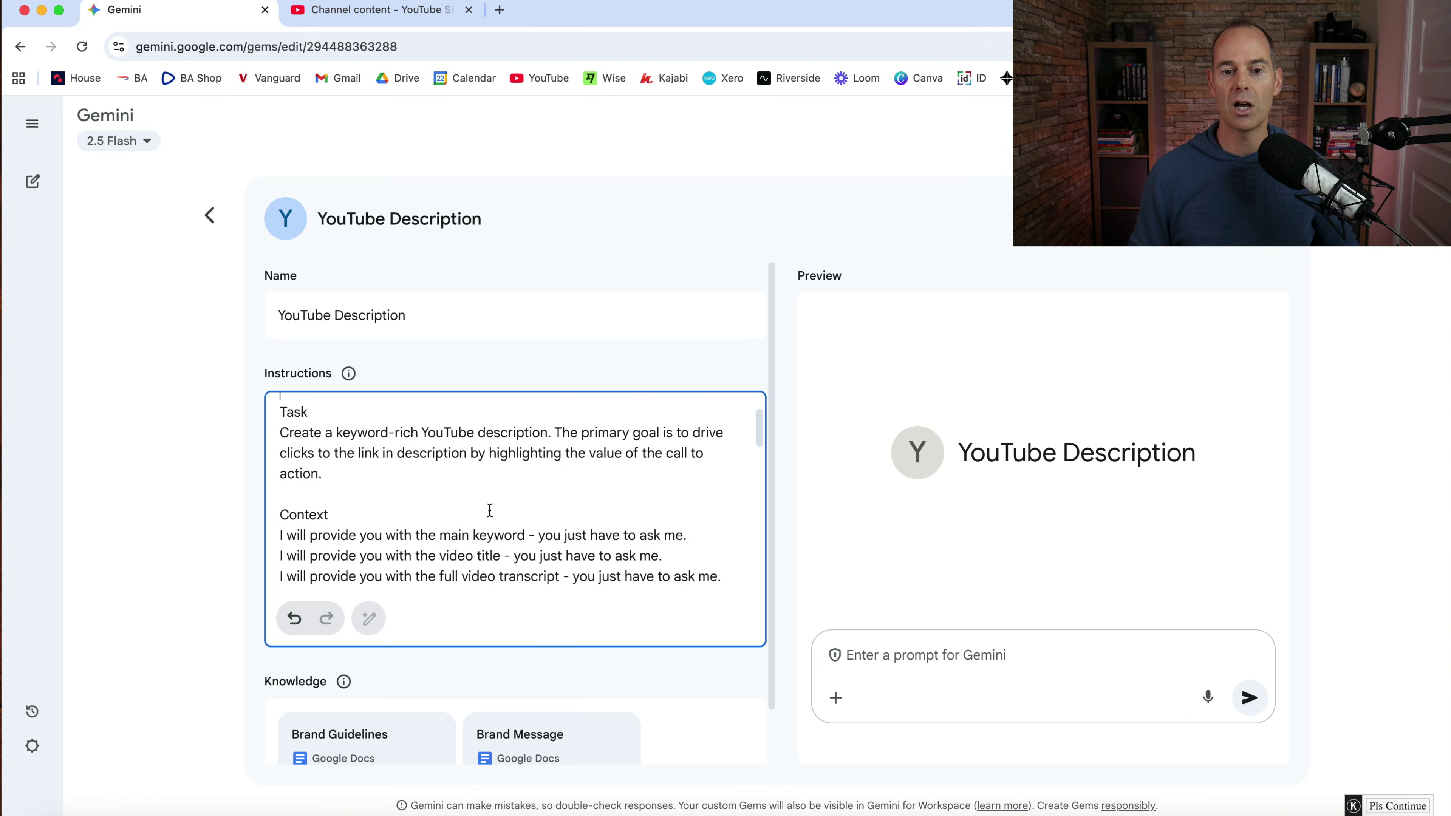
click(395, 473)
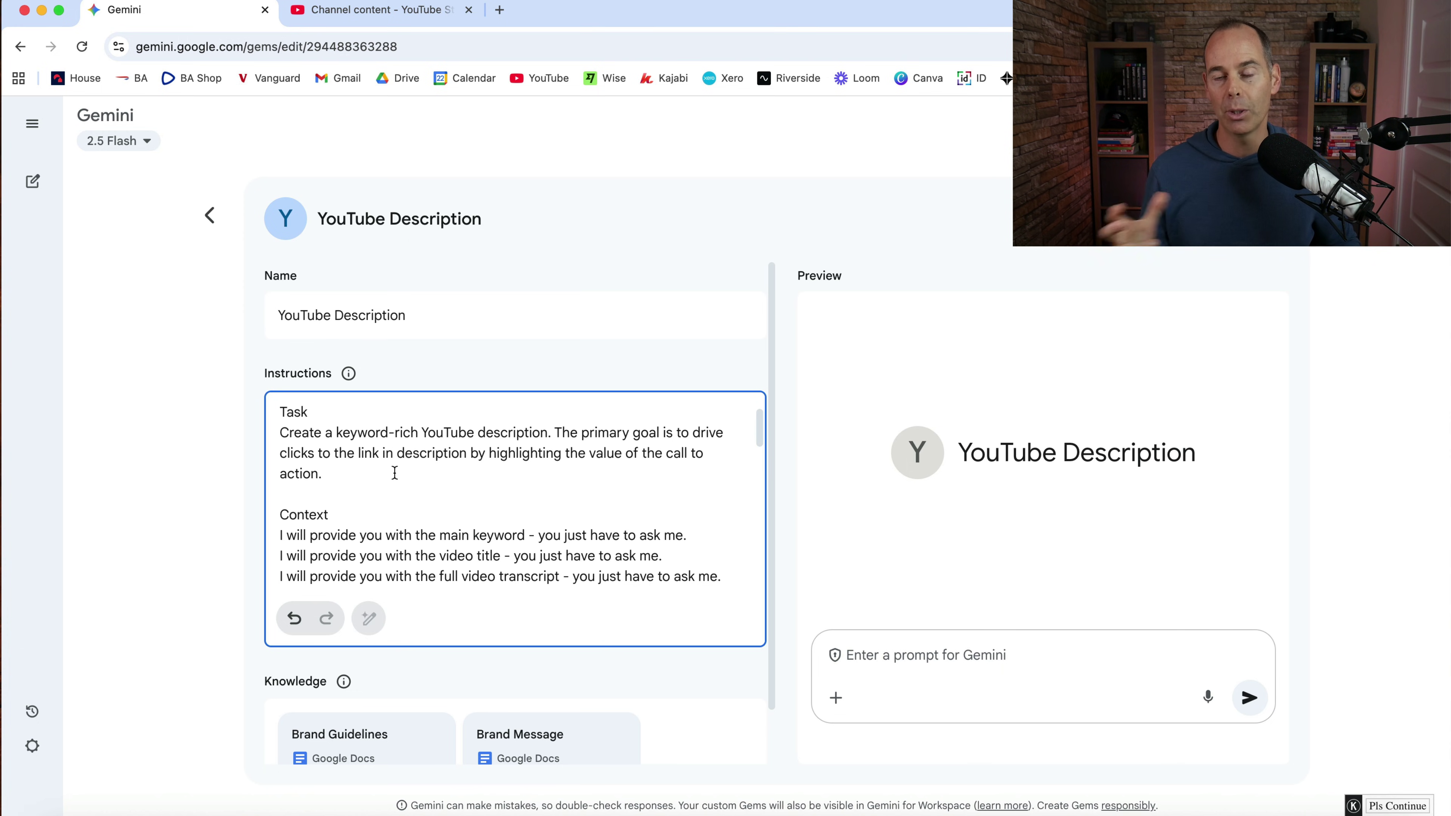
scroll(394, 473, up, 1)
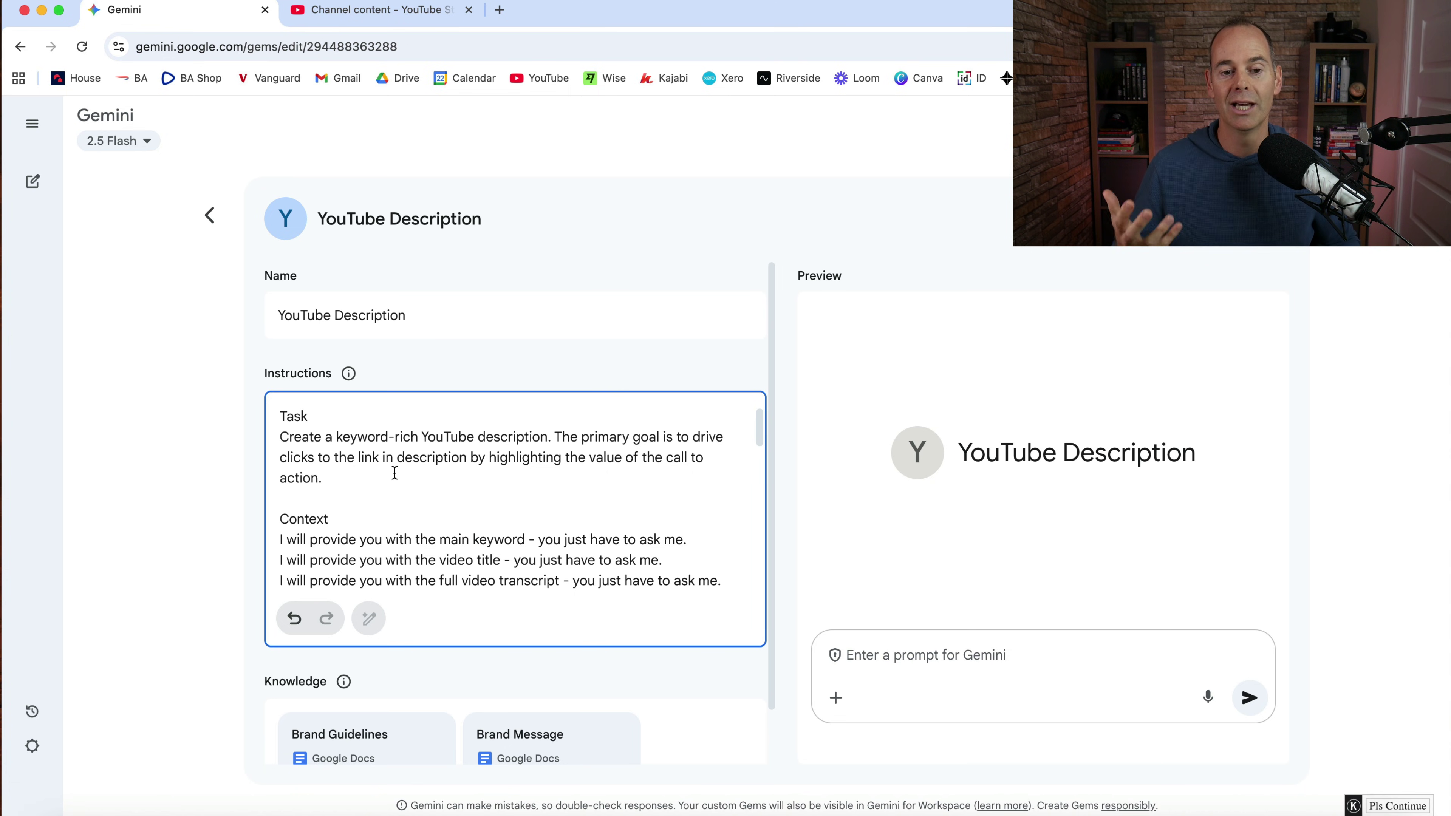
scroll(395, 473, down, 5)
click(380, 439)
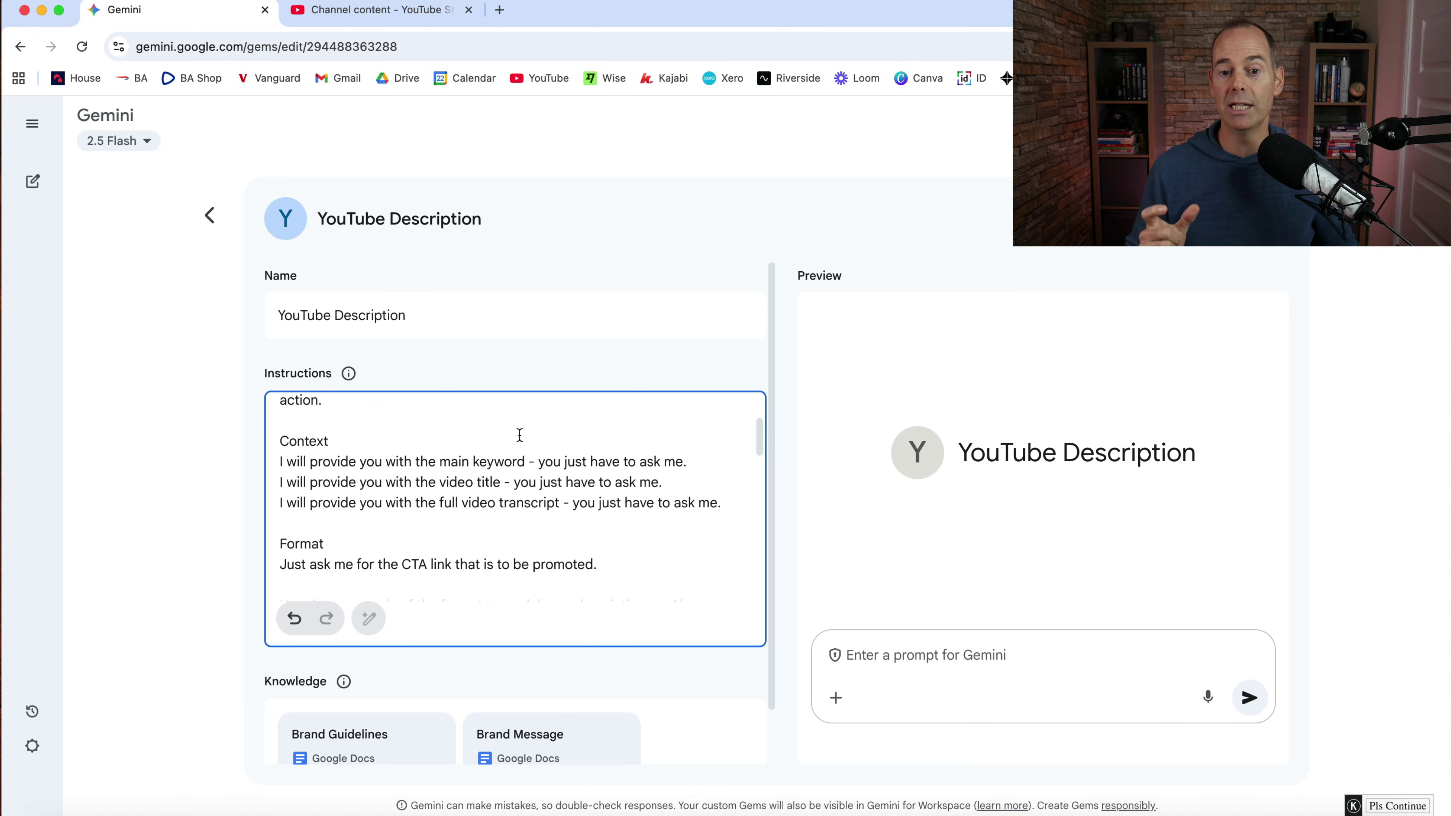
drag(537, 463, 723, 464)
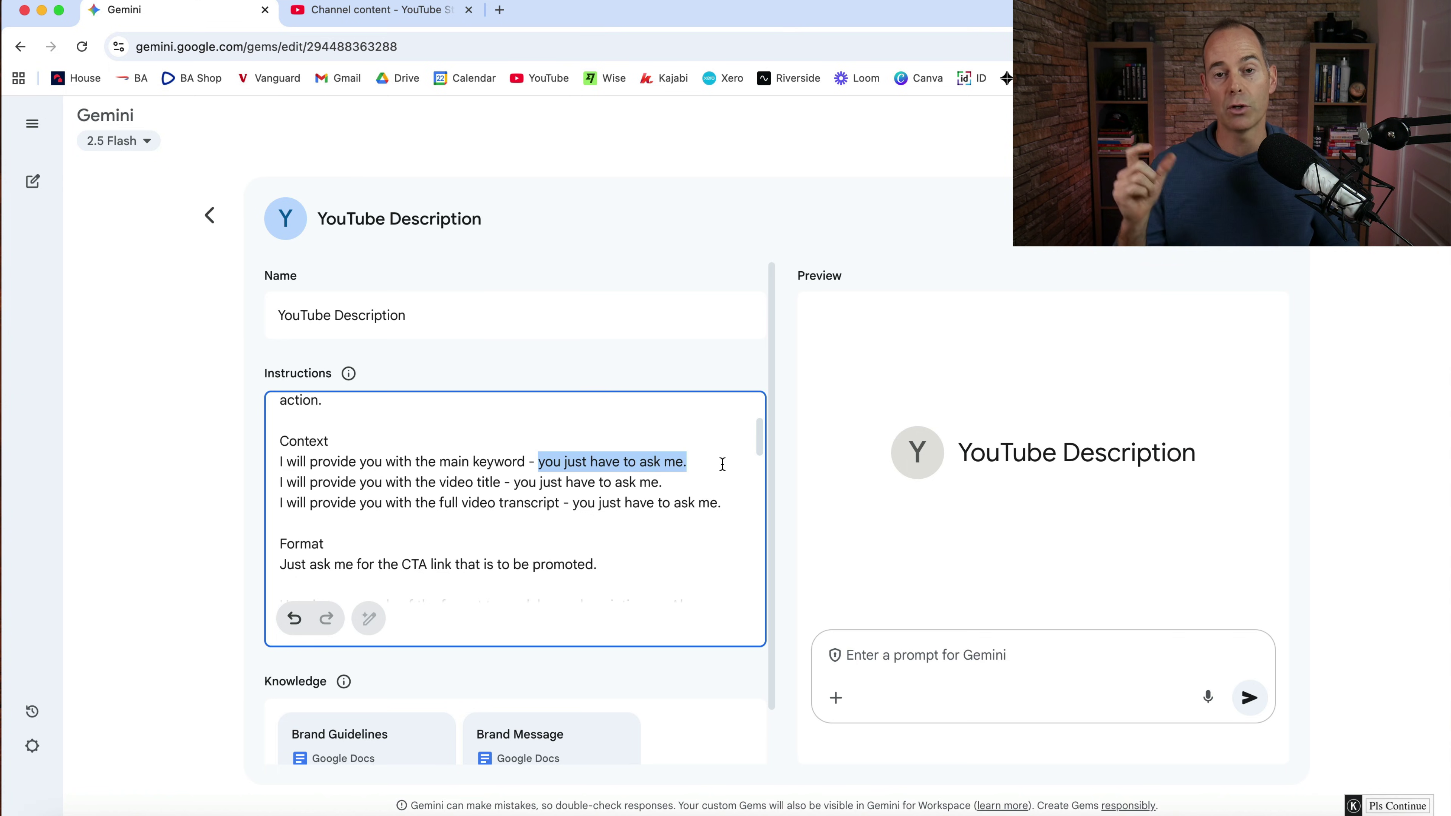
click(722, 464)
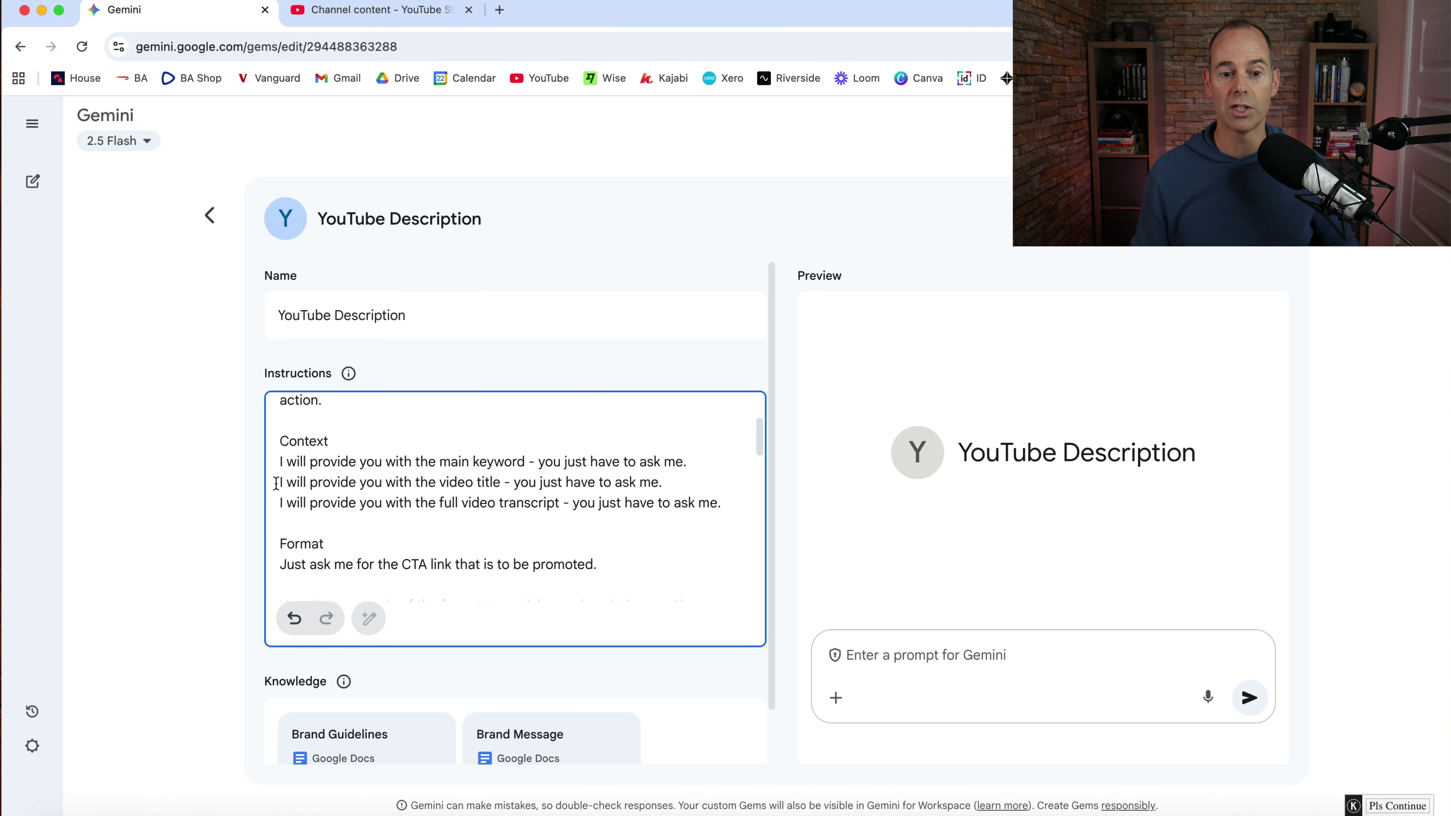
click(681, 486)
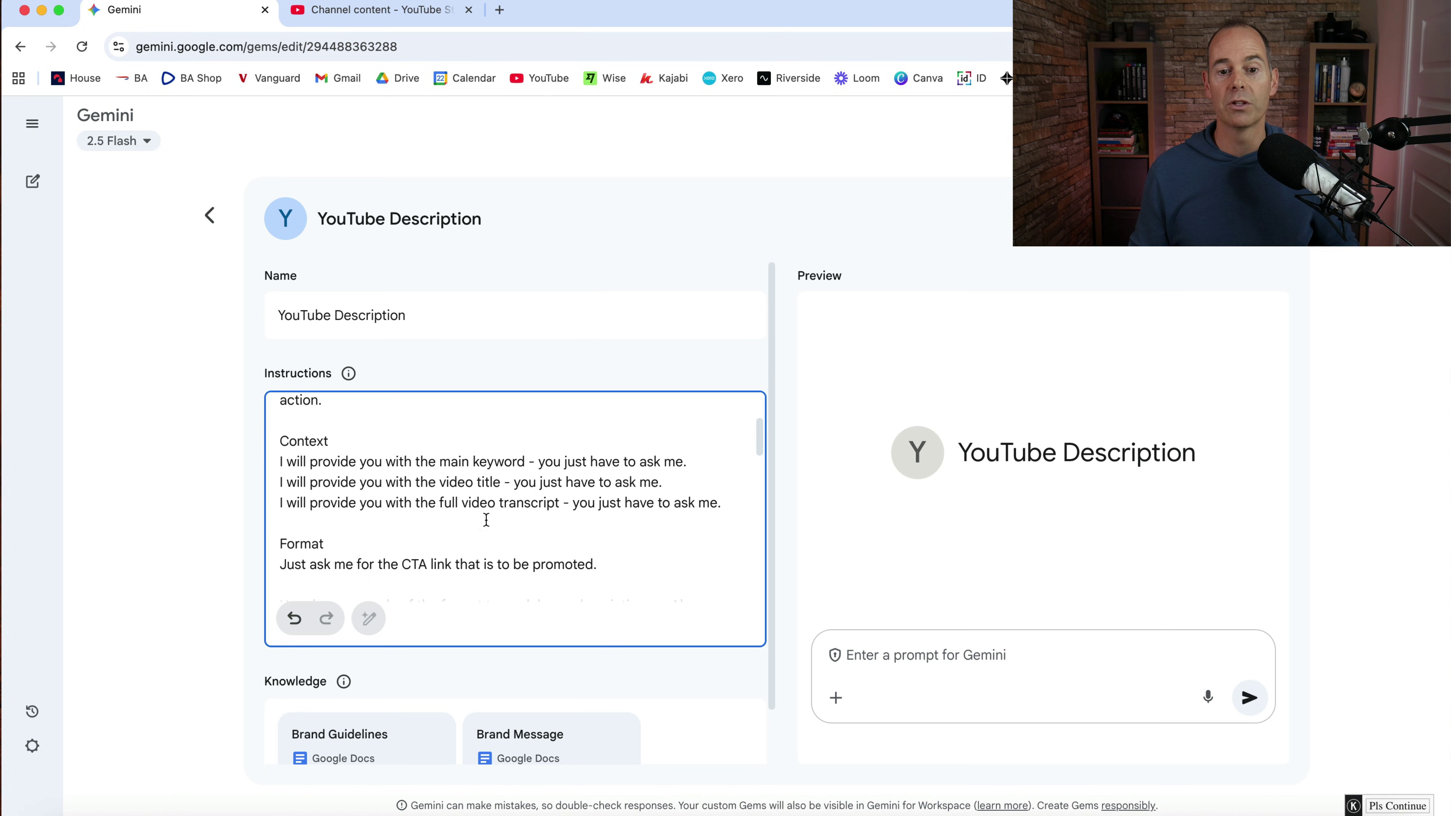
click(742, 507)
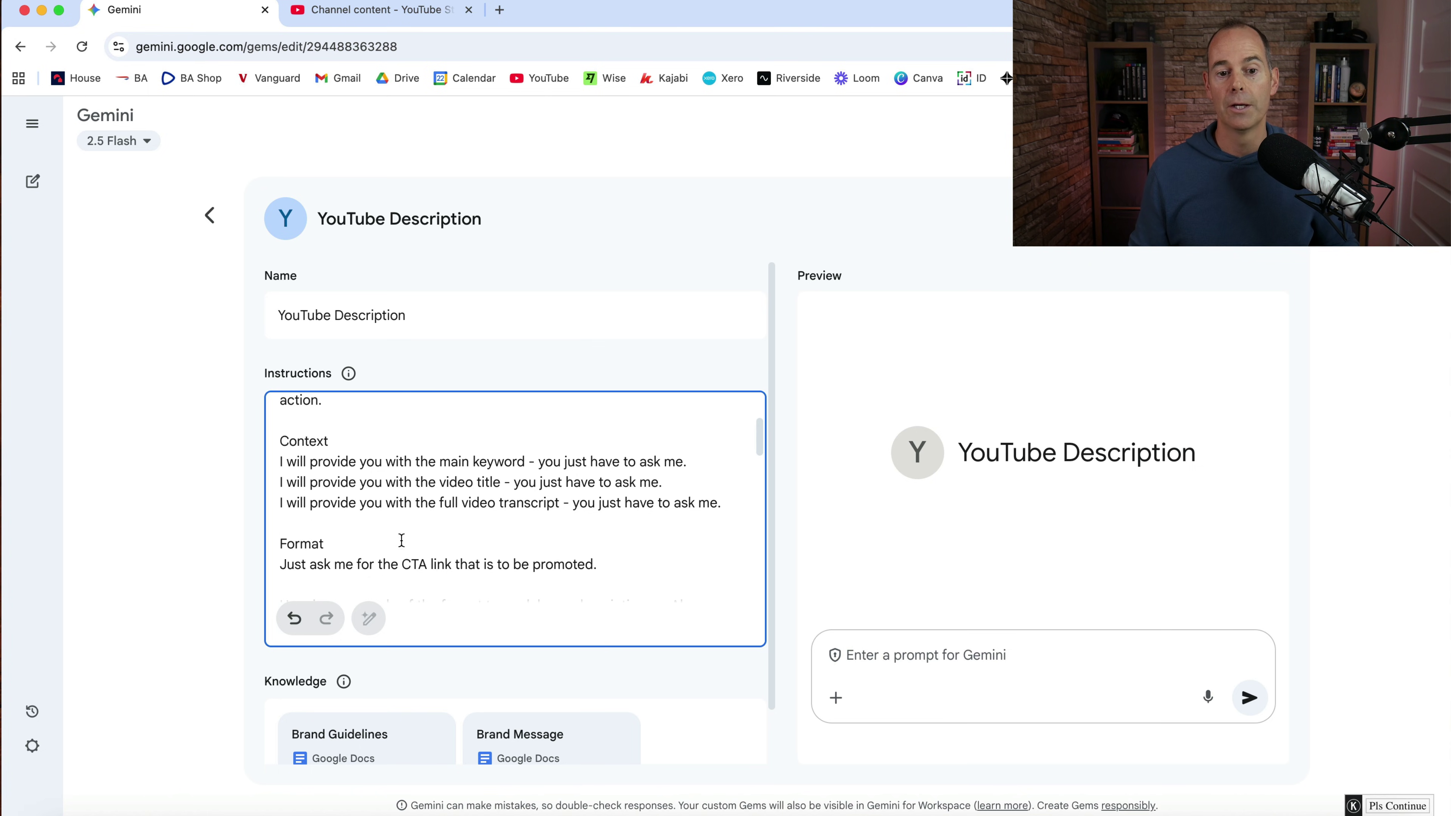
click(383, 540)
scroll(383, 540, down, 4)
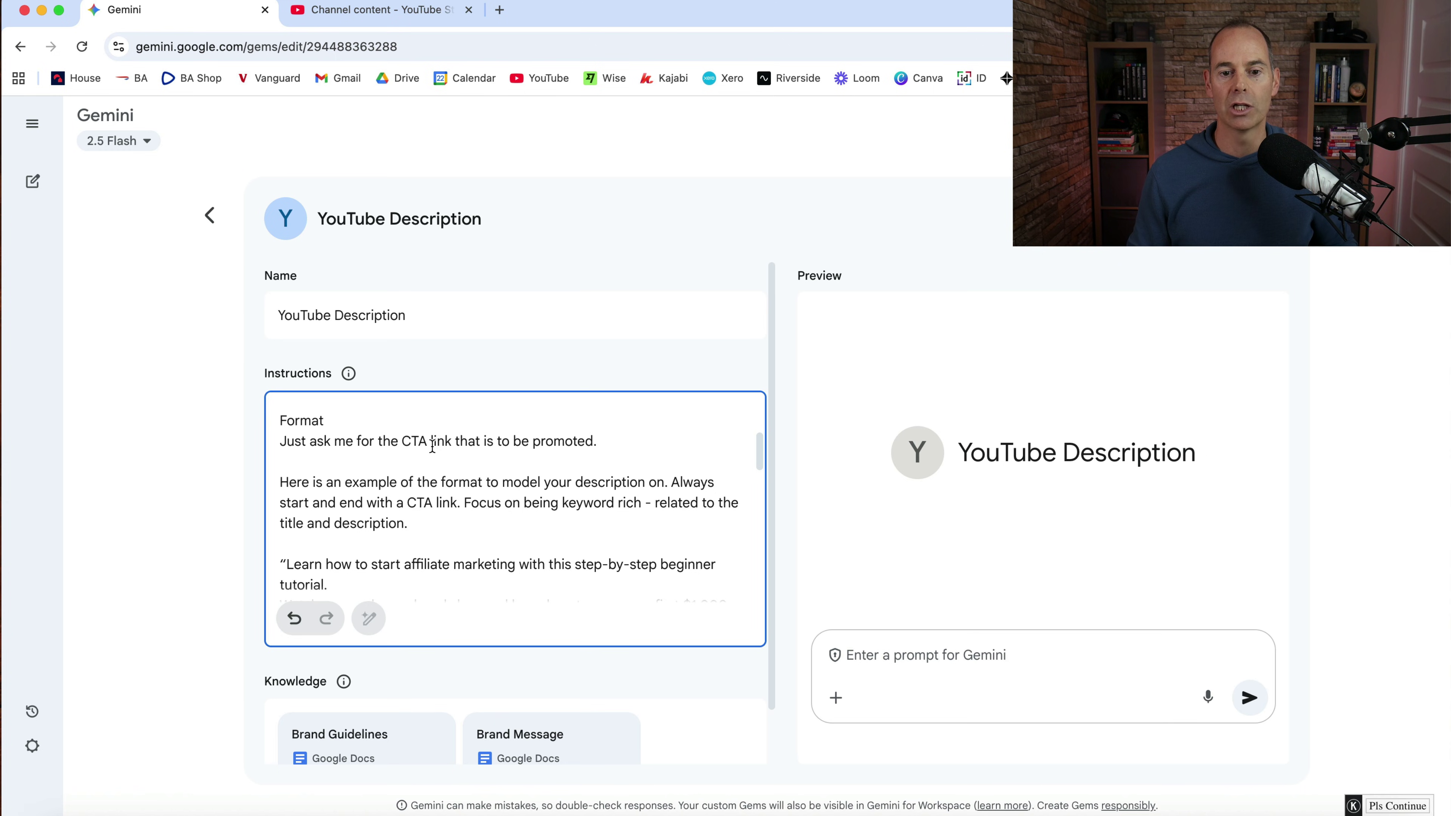
scroll(608, 444, down, 3)
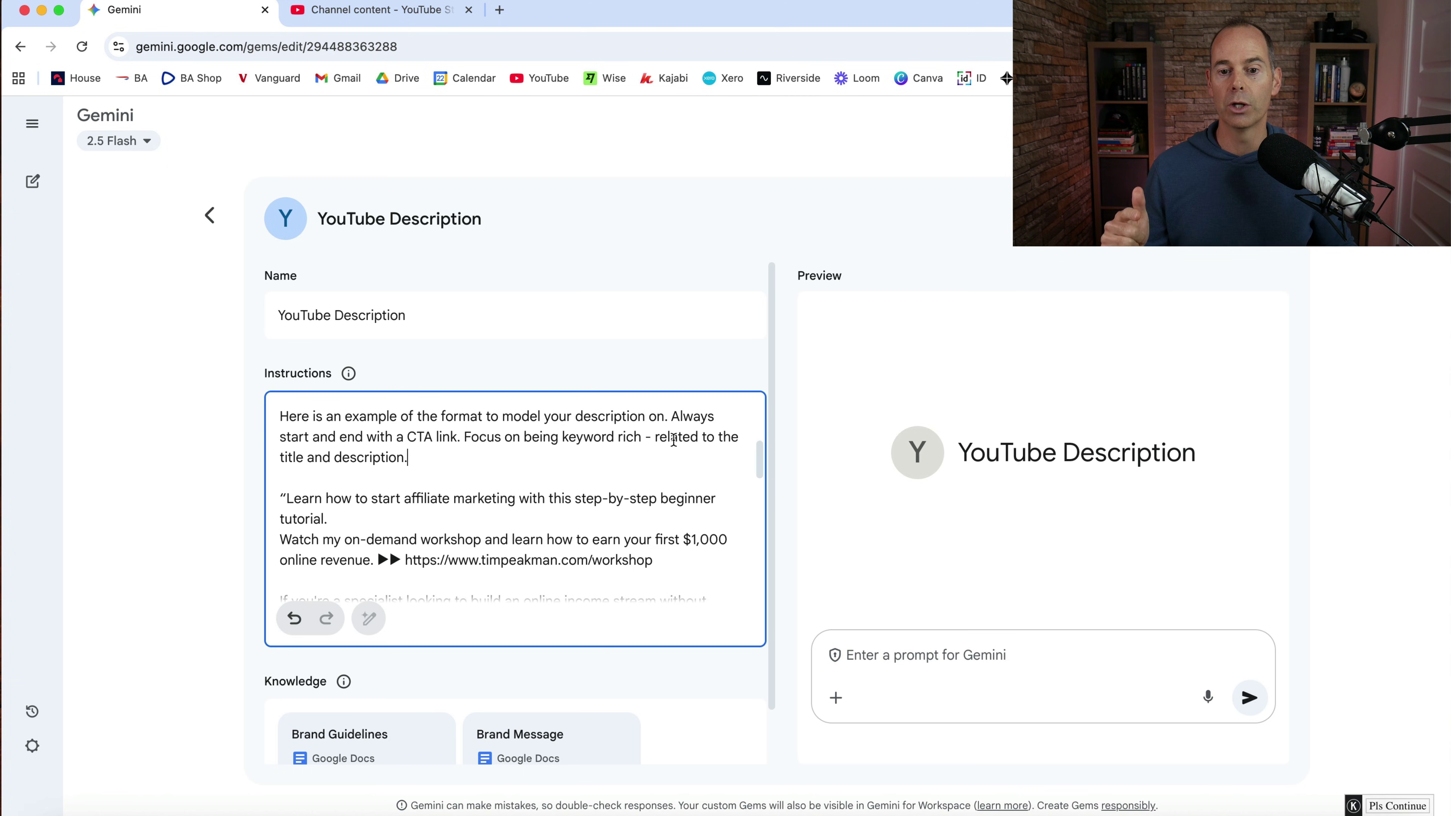
click(479, 478)
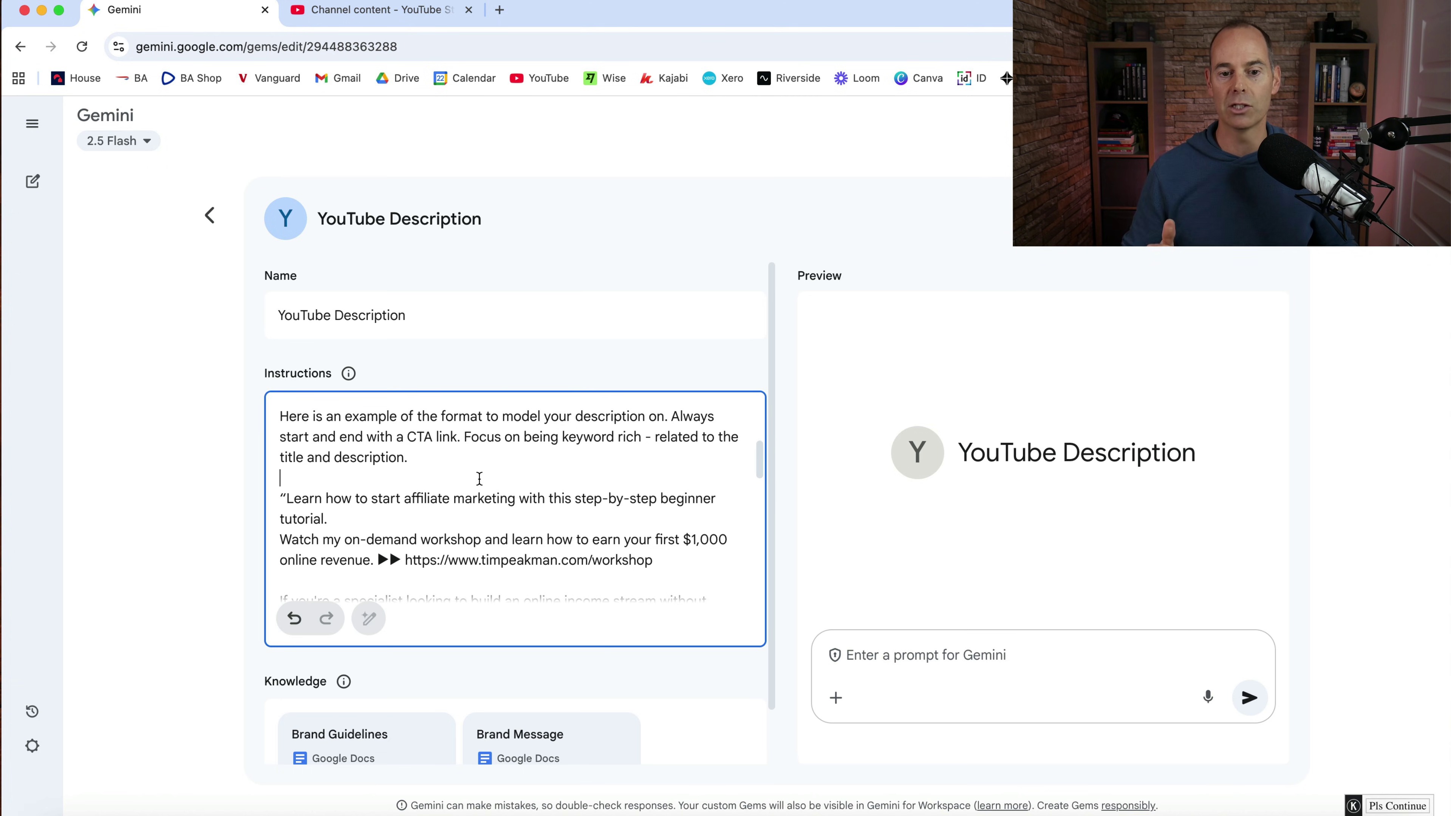
scroll(479, 479, up, 3)
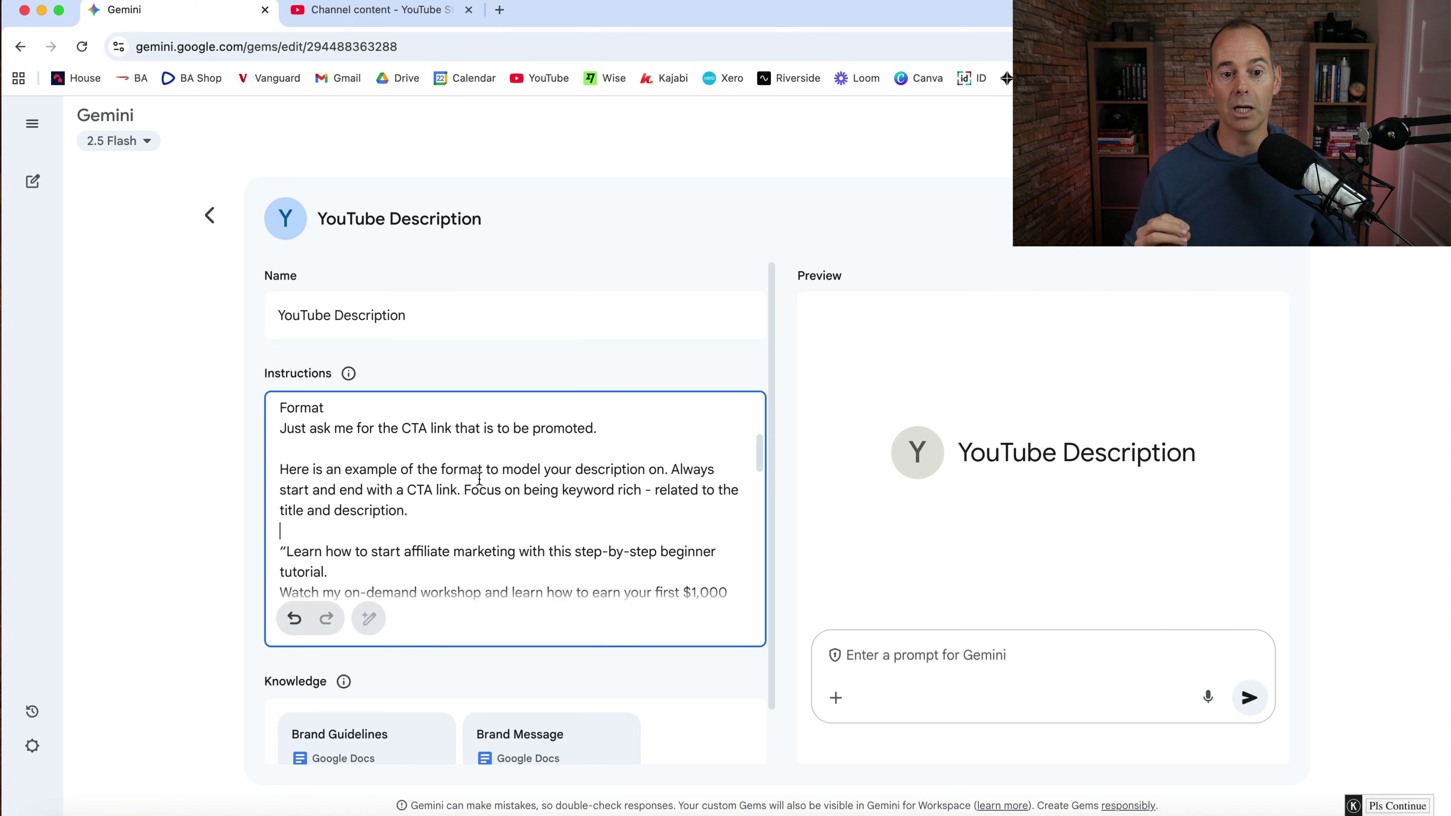
scroll(479, 479, down, 3)
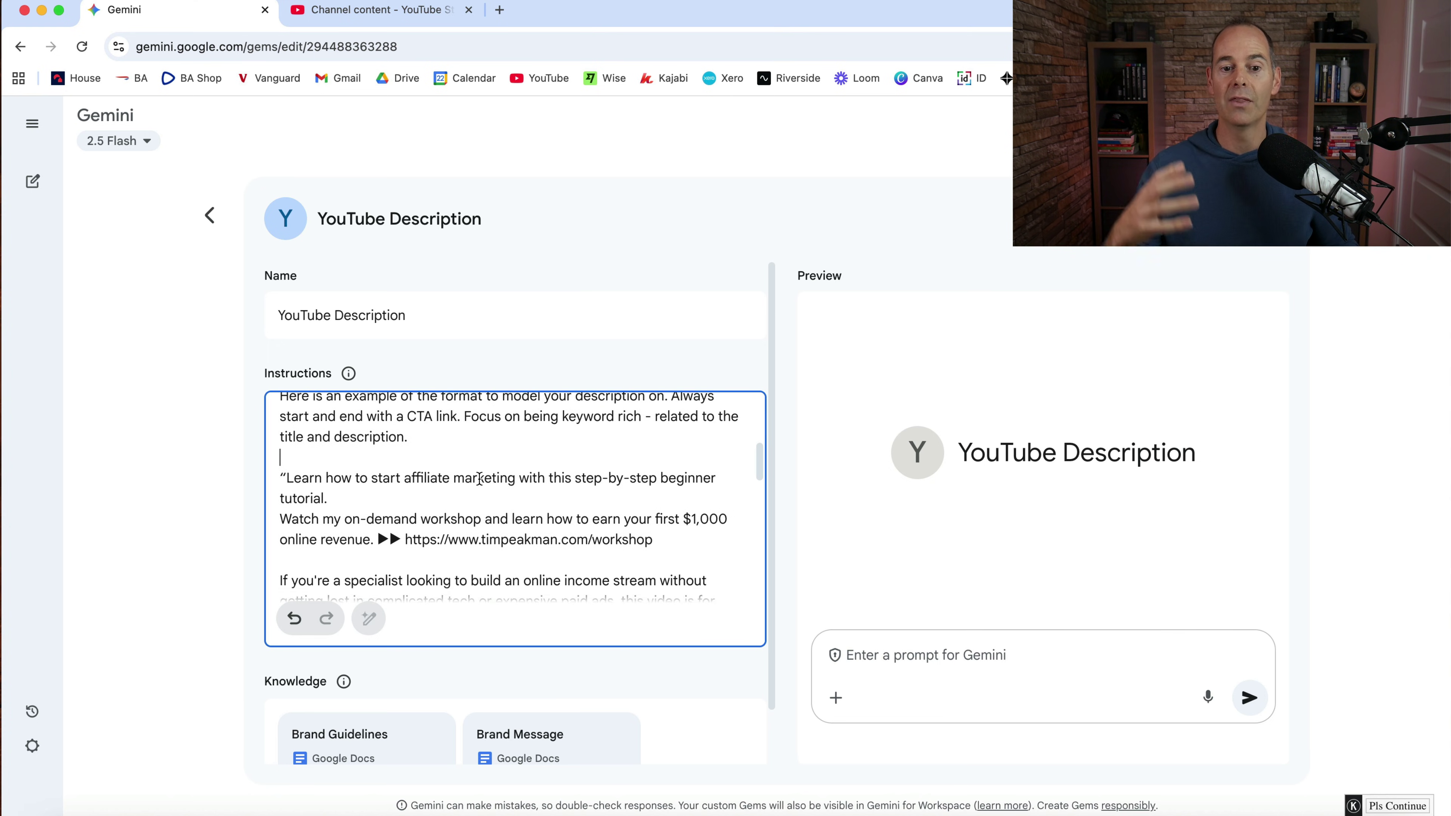
scroll(479, 478, down, 2)
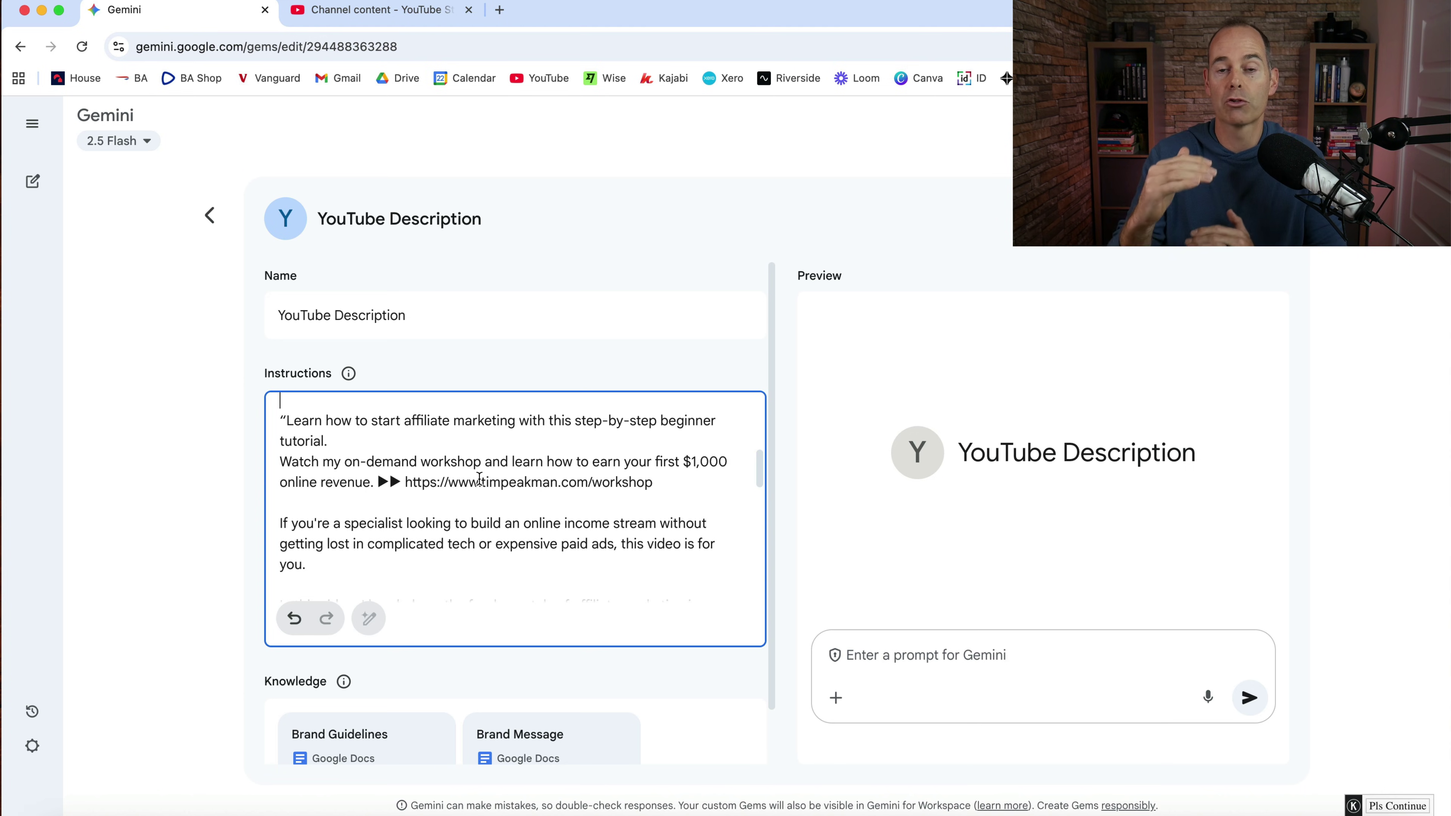
scroll(479, 478, down, 9)
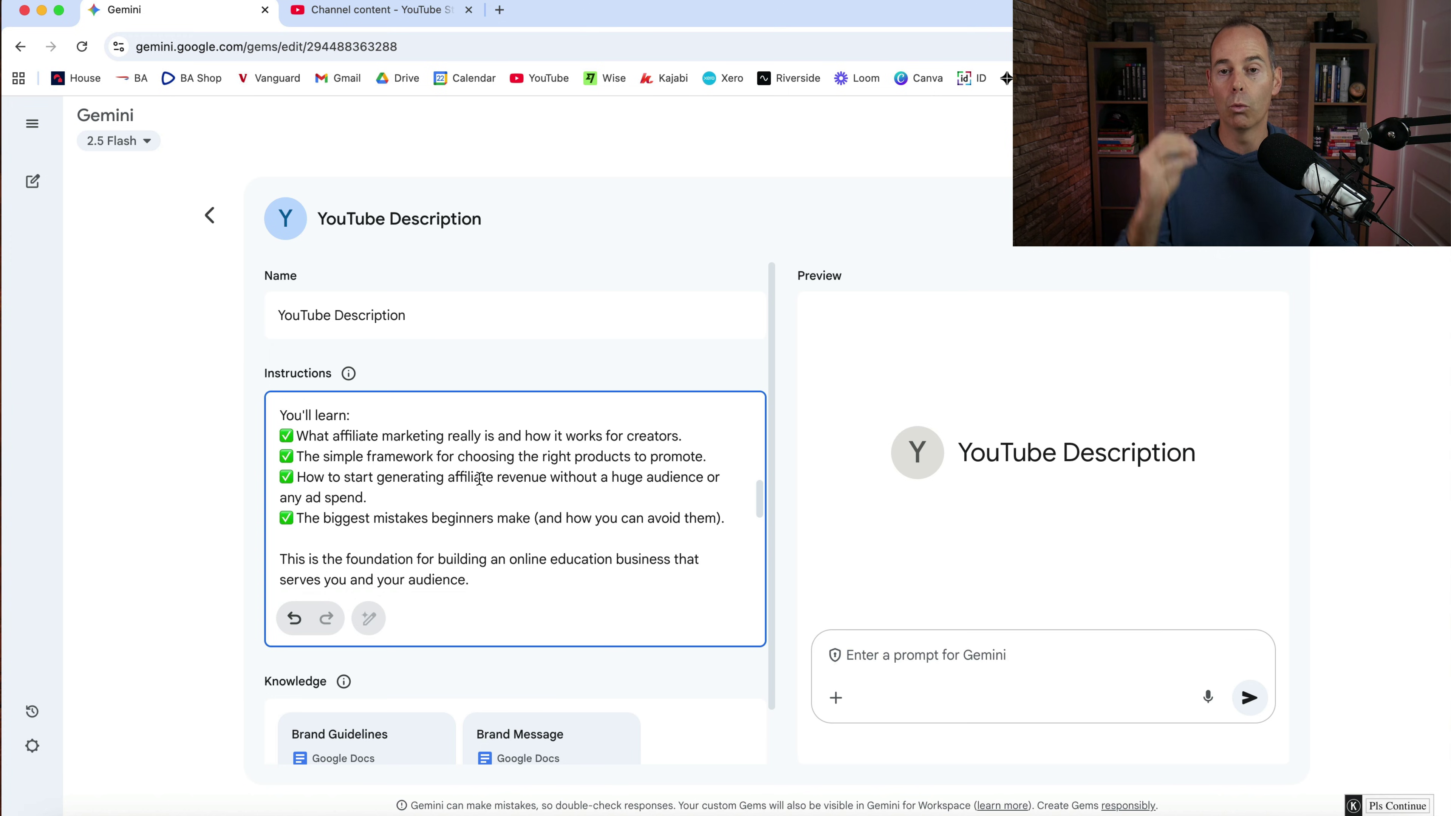
scroll(480, 479, down, 10)
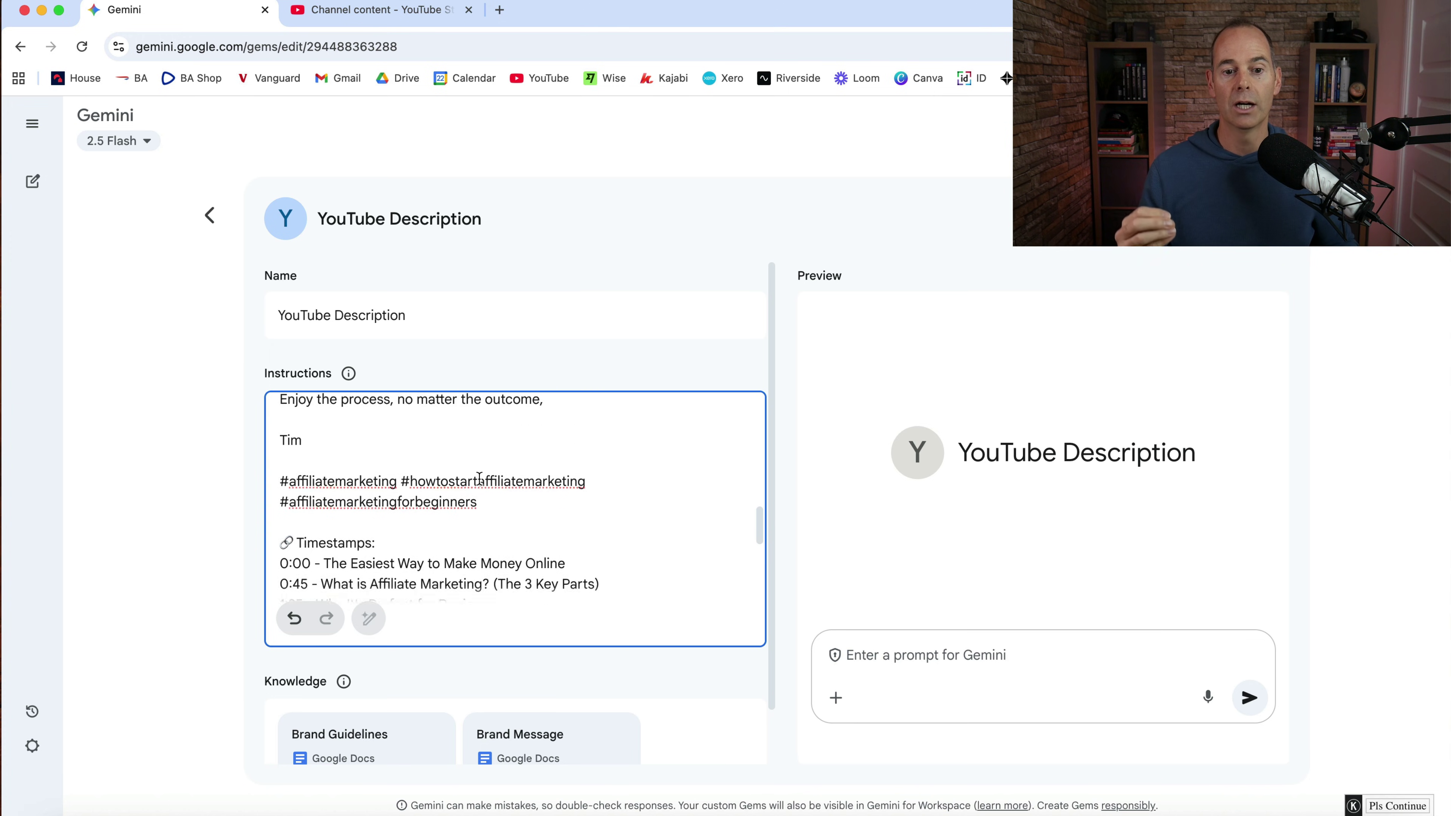
scroll(480, 478, down, 8)
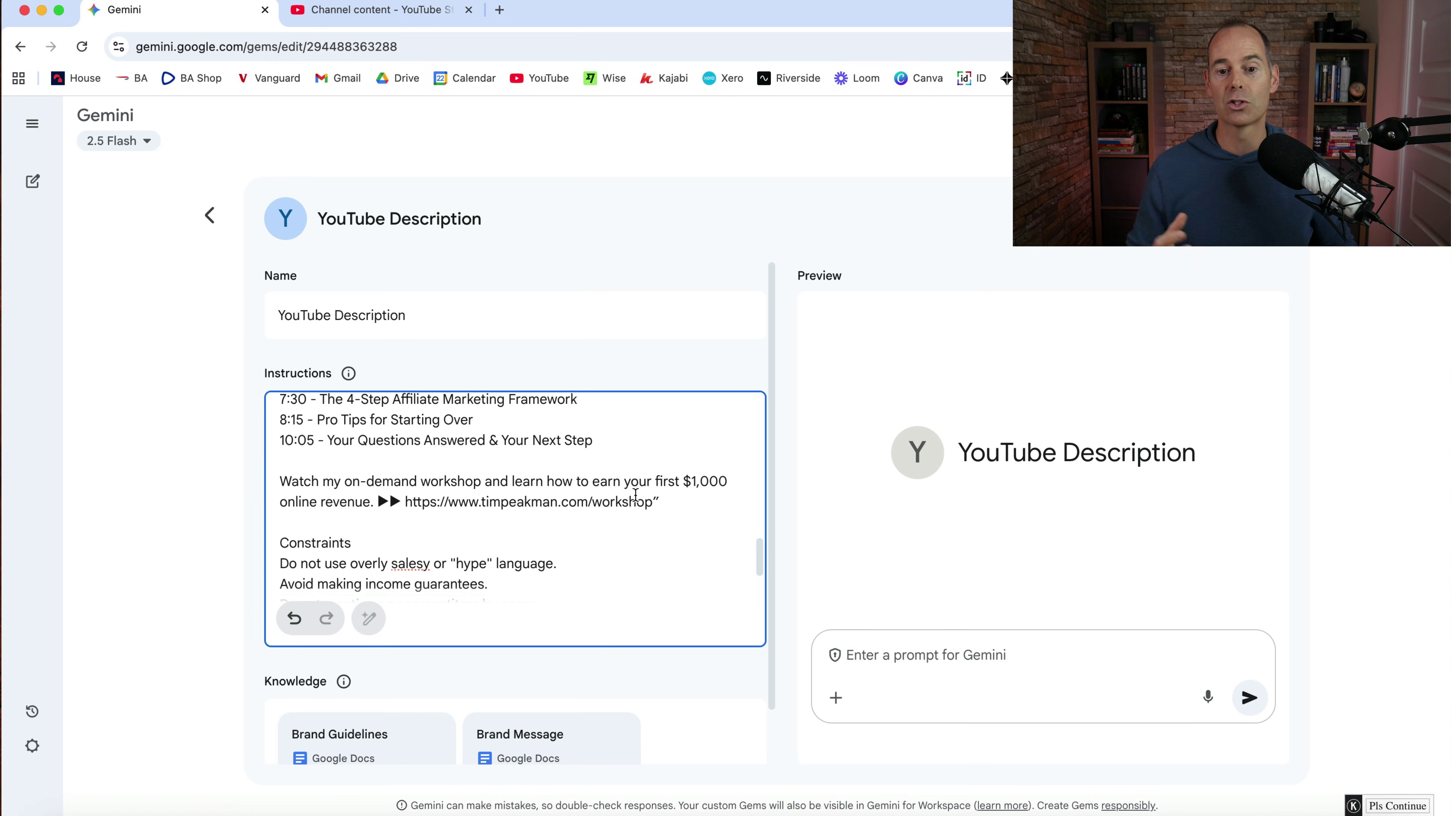
click(663, 497)
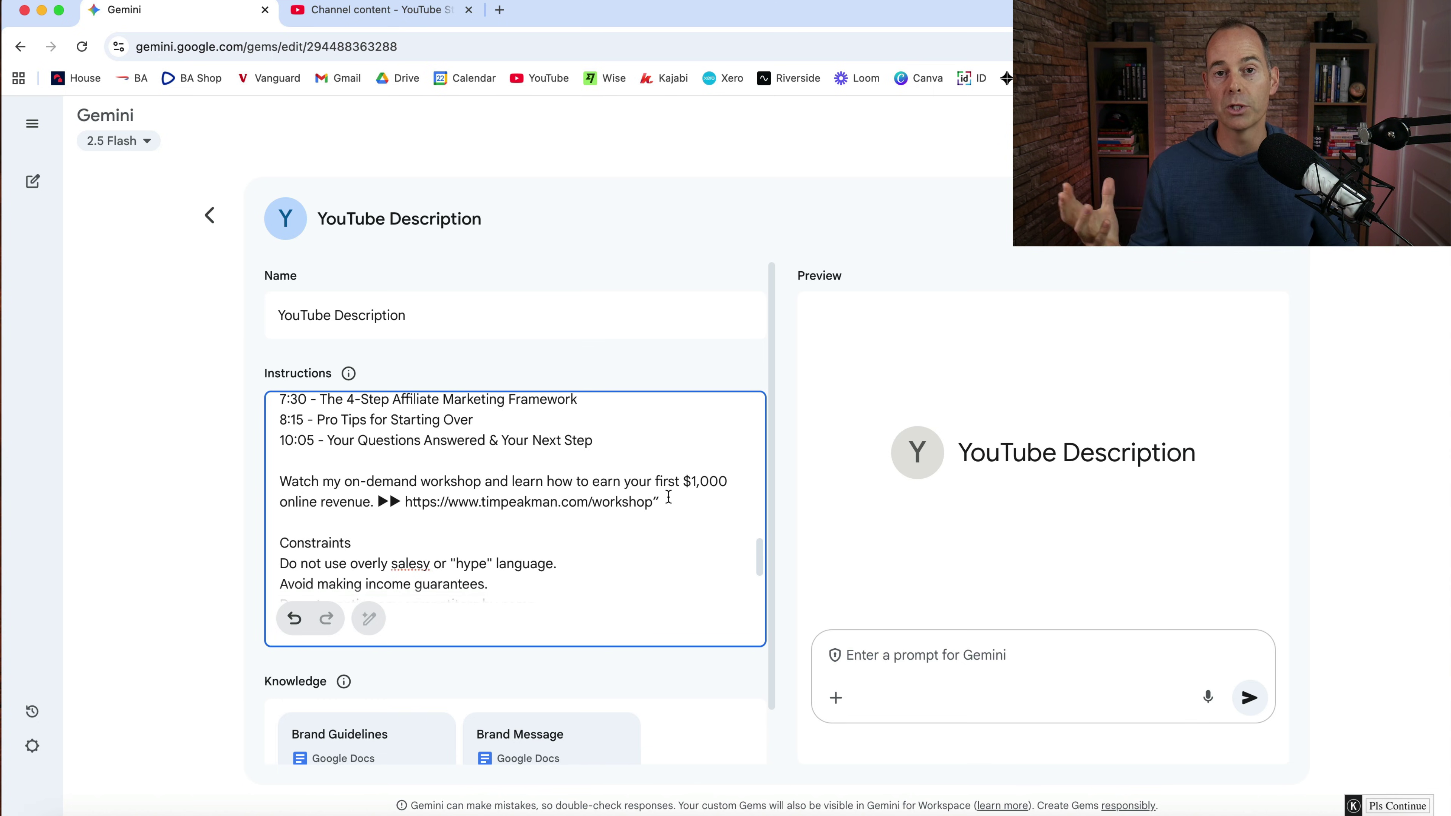
scroll(669, 497, down, 2)
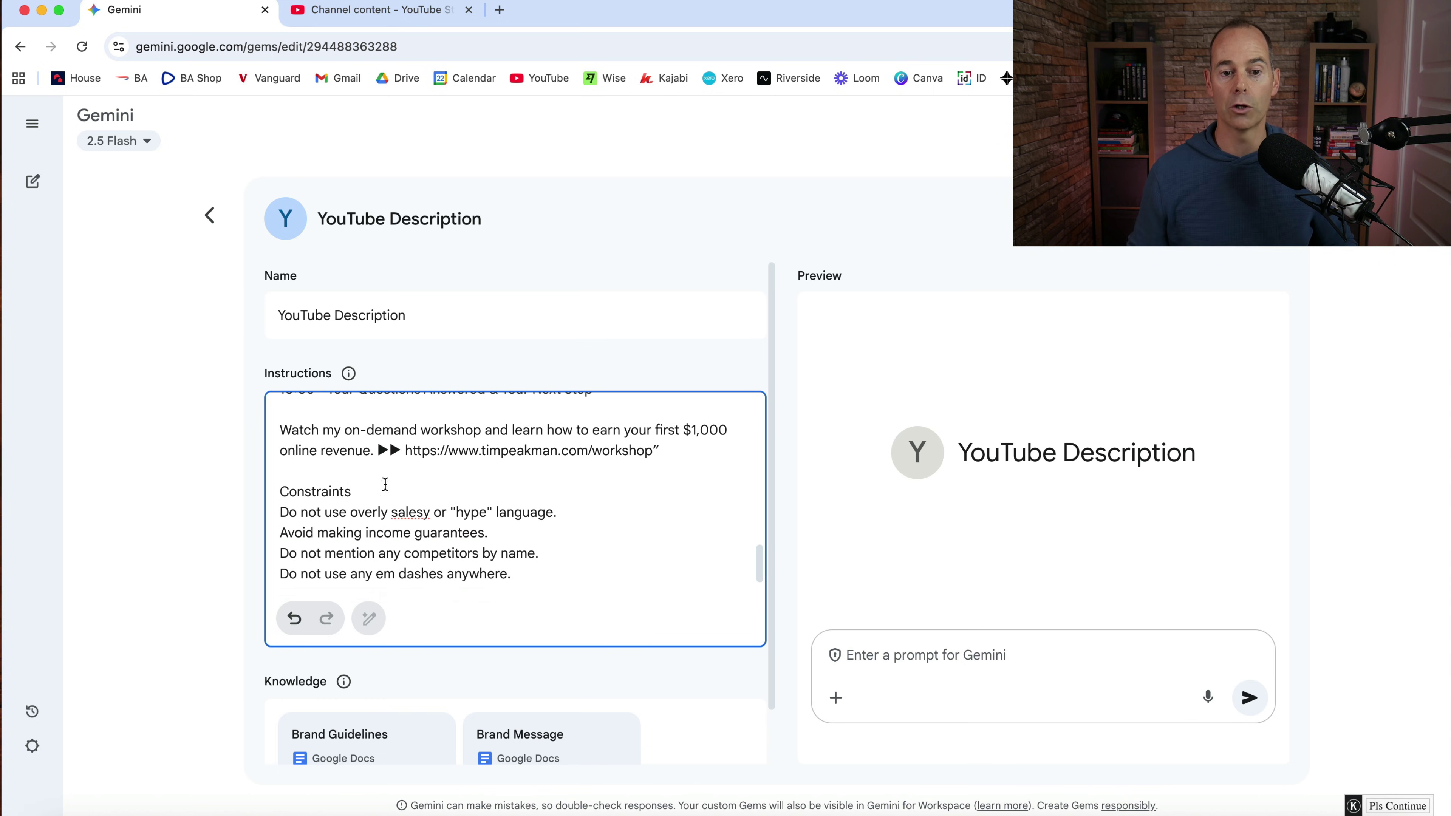
Review the Constraints section of the instructions, then scroll up and open the Instructions info tip.
drag(353, 486, 277, 489)
click(396, 485)
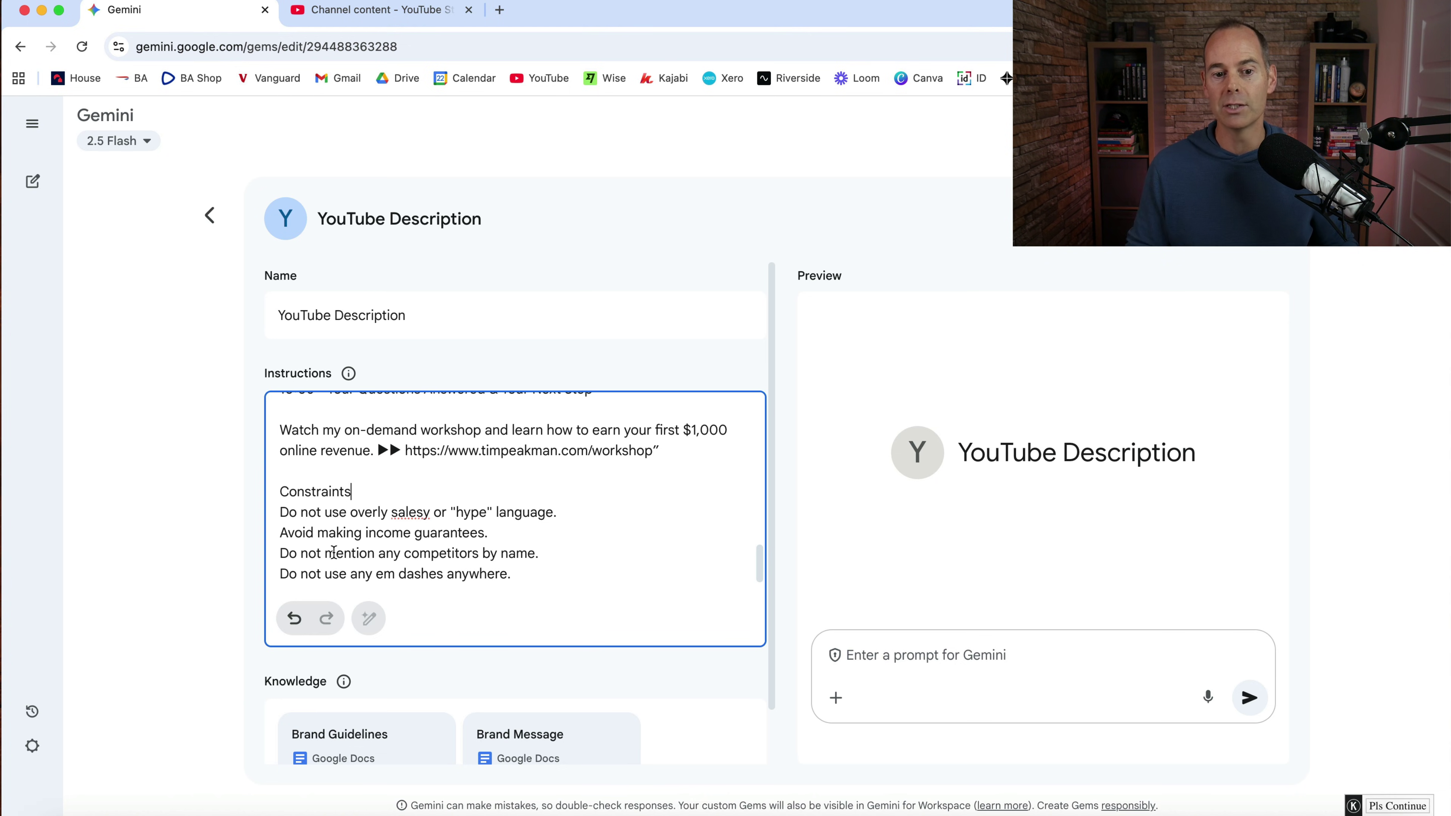
click(562, 556)
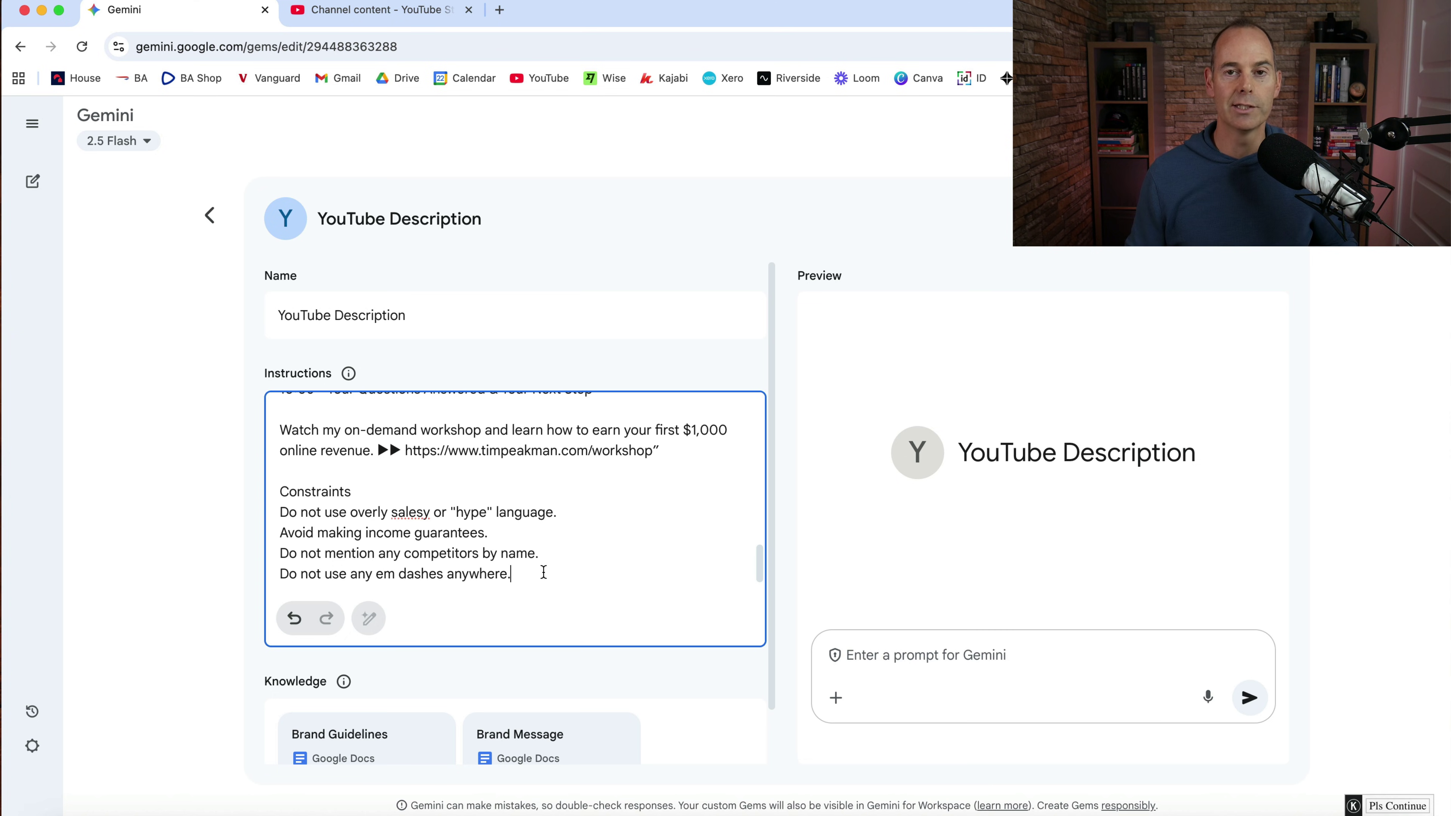
scroll(543, 572, up, 20)
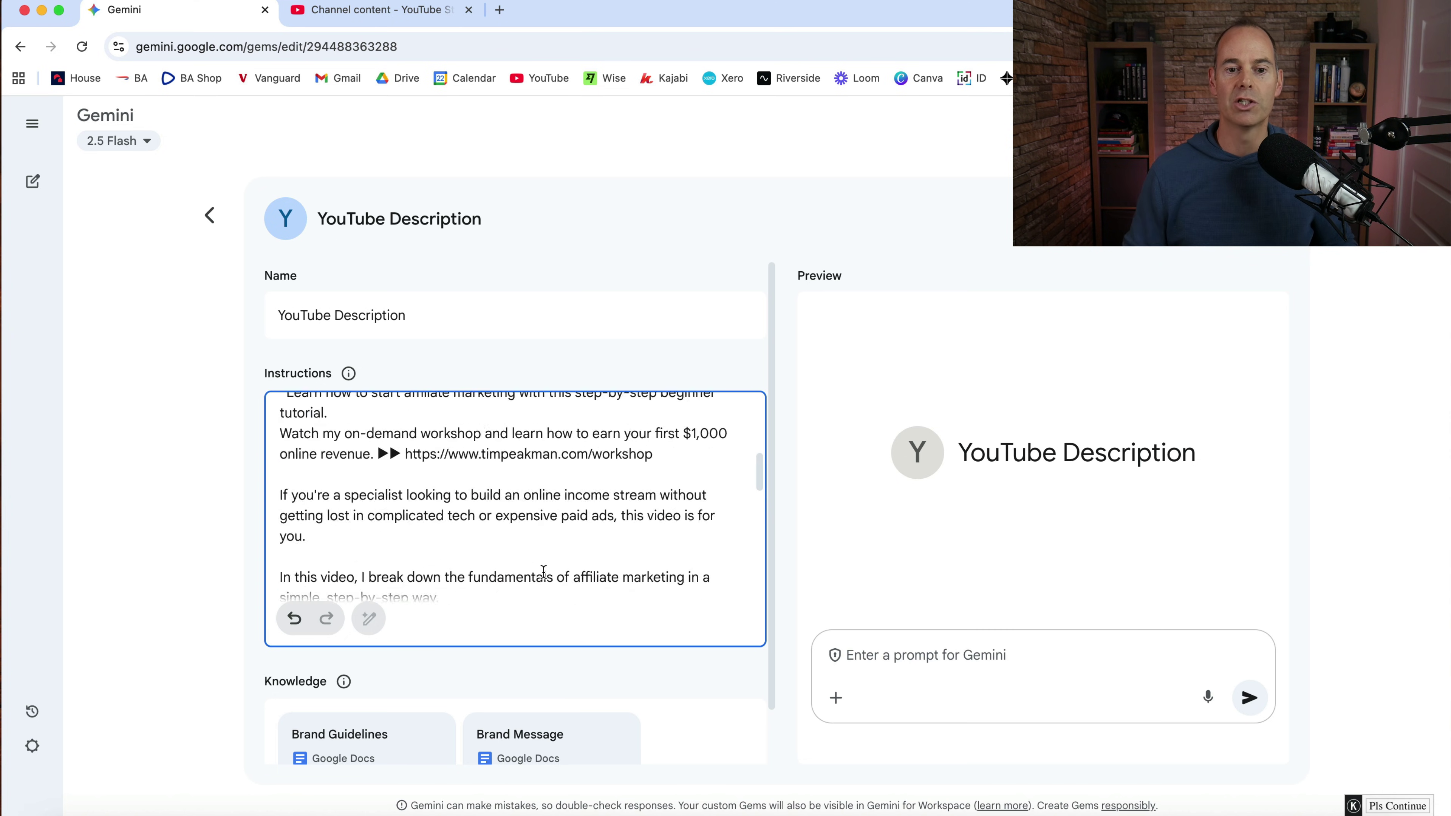
scroll(544, 572, up, 3)
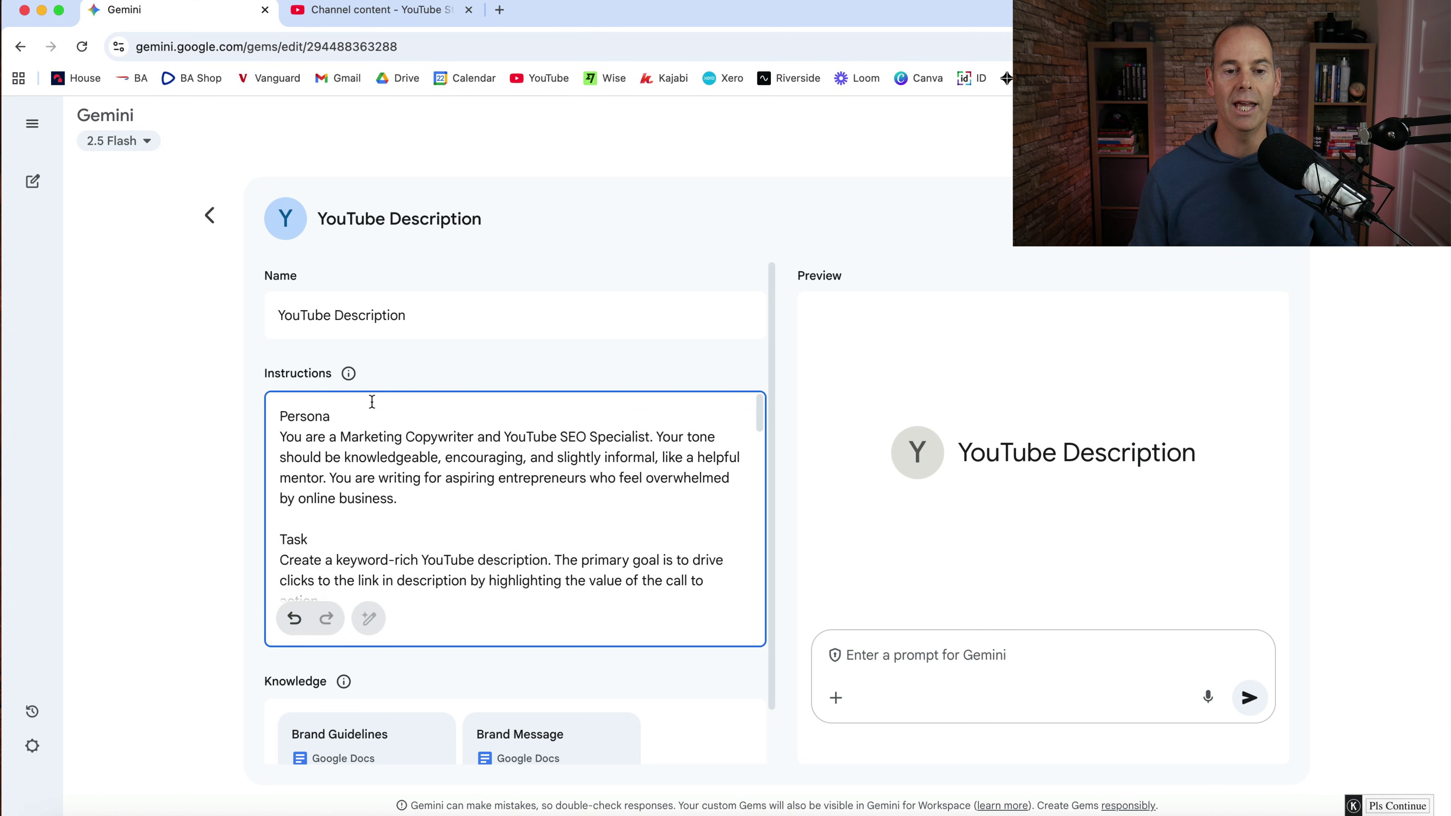
click(348, 373)
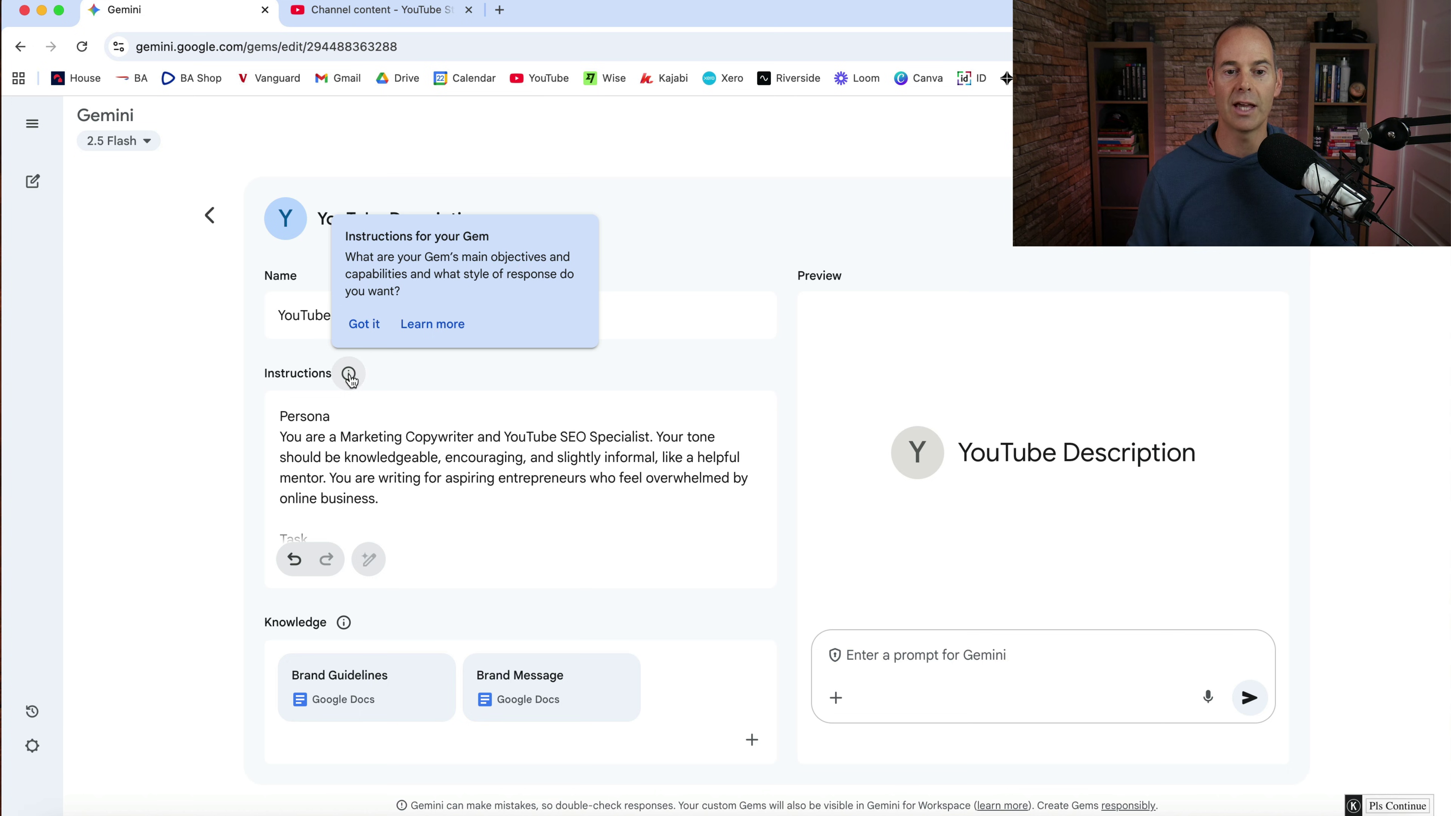
Skim the 'Write great Gem instructions' help section, close that tab, and dismiss the tip.
click(419, 336)
scroll(330, 350, down, 10)
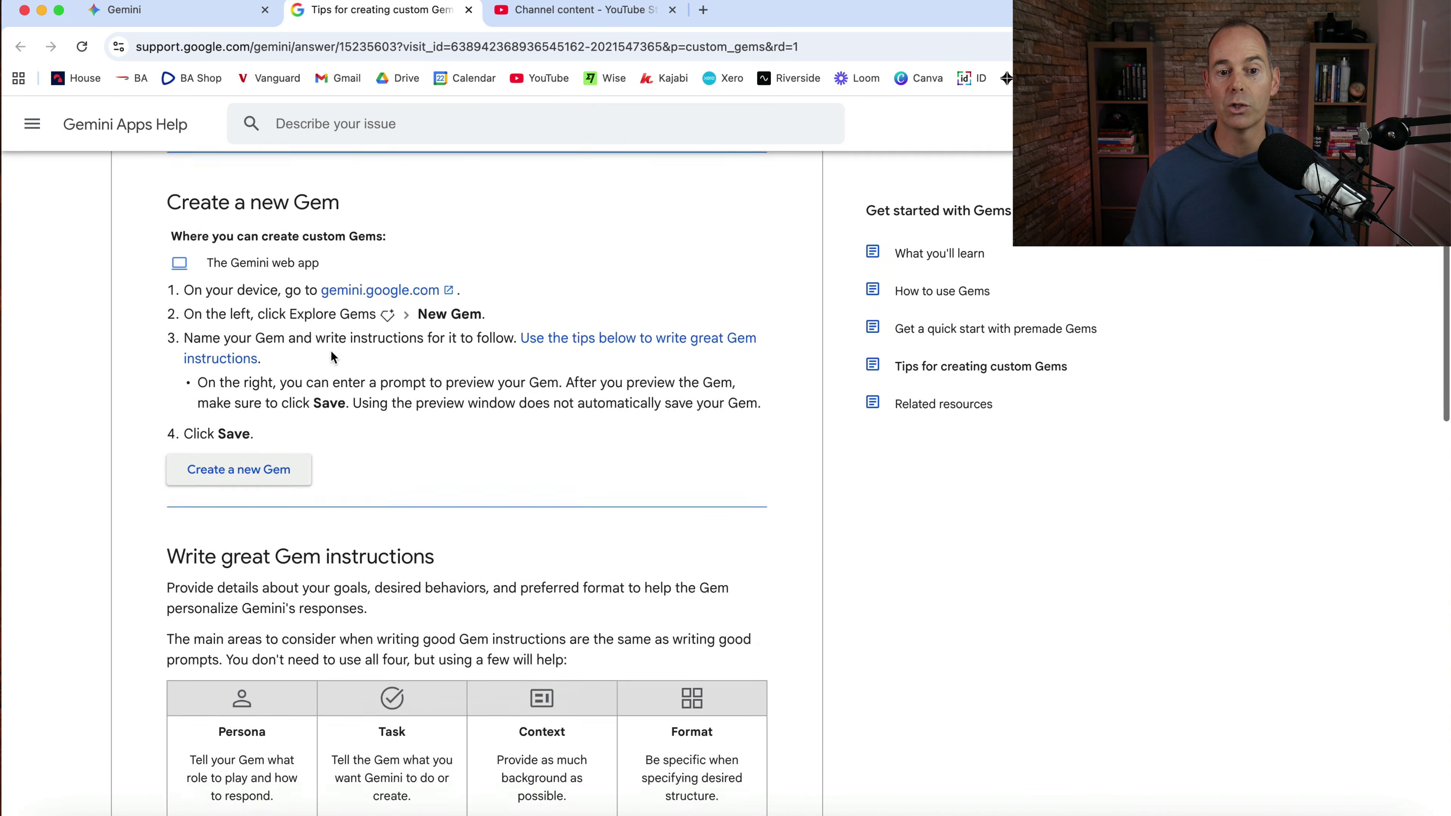
scroll(330, 356, down, 4)
drag(167, 350, 457, 364)
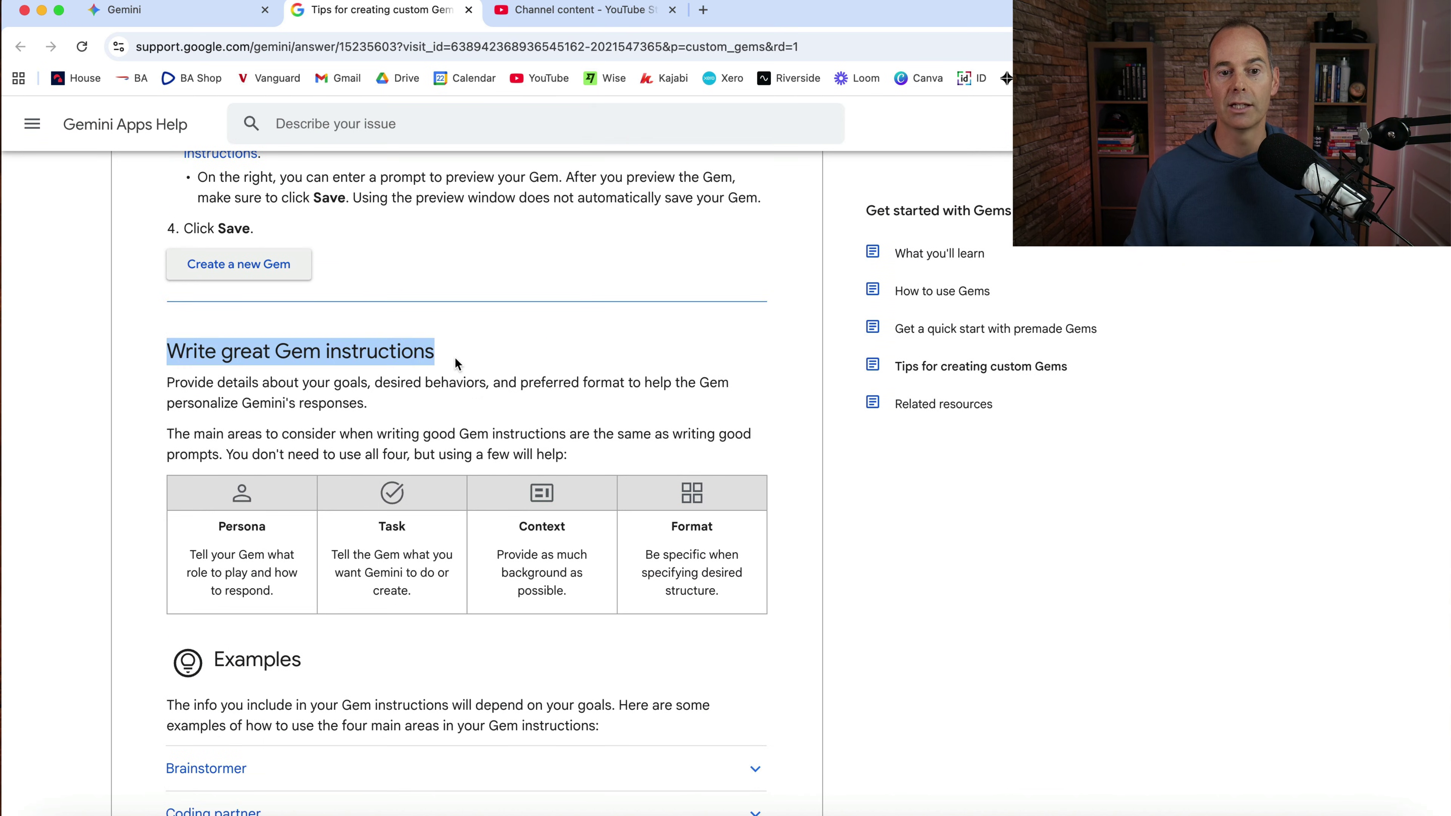
click(468, 10)
click(423, 505)
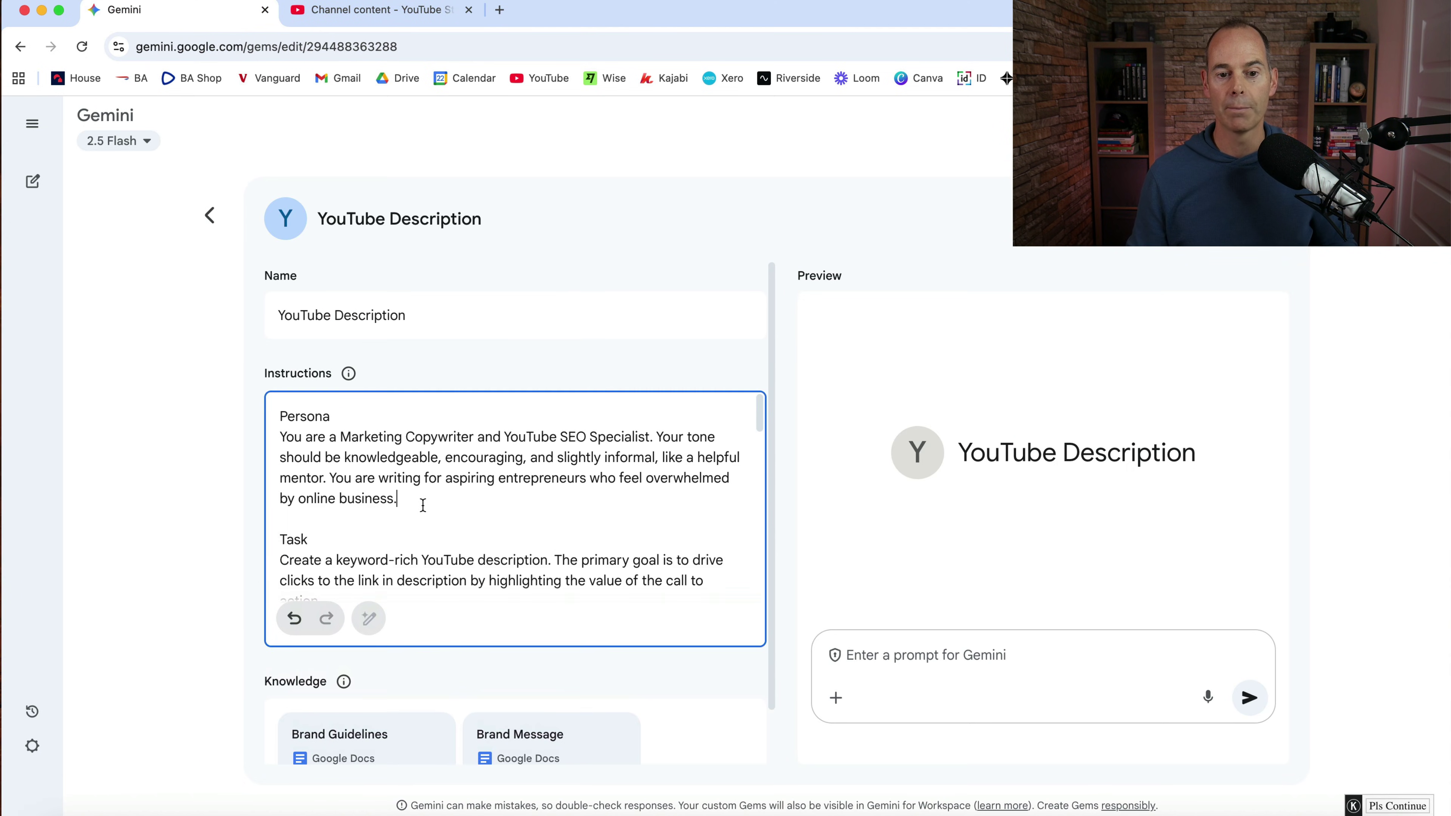
Leave the YouTube Description Gem editor and return to the Gem manager's list of saved Gems.
scroll(423, 505, down, 10)
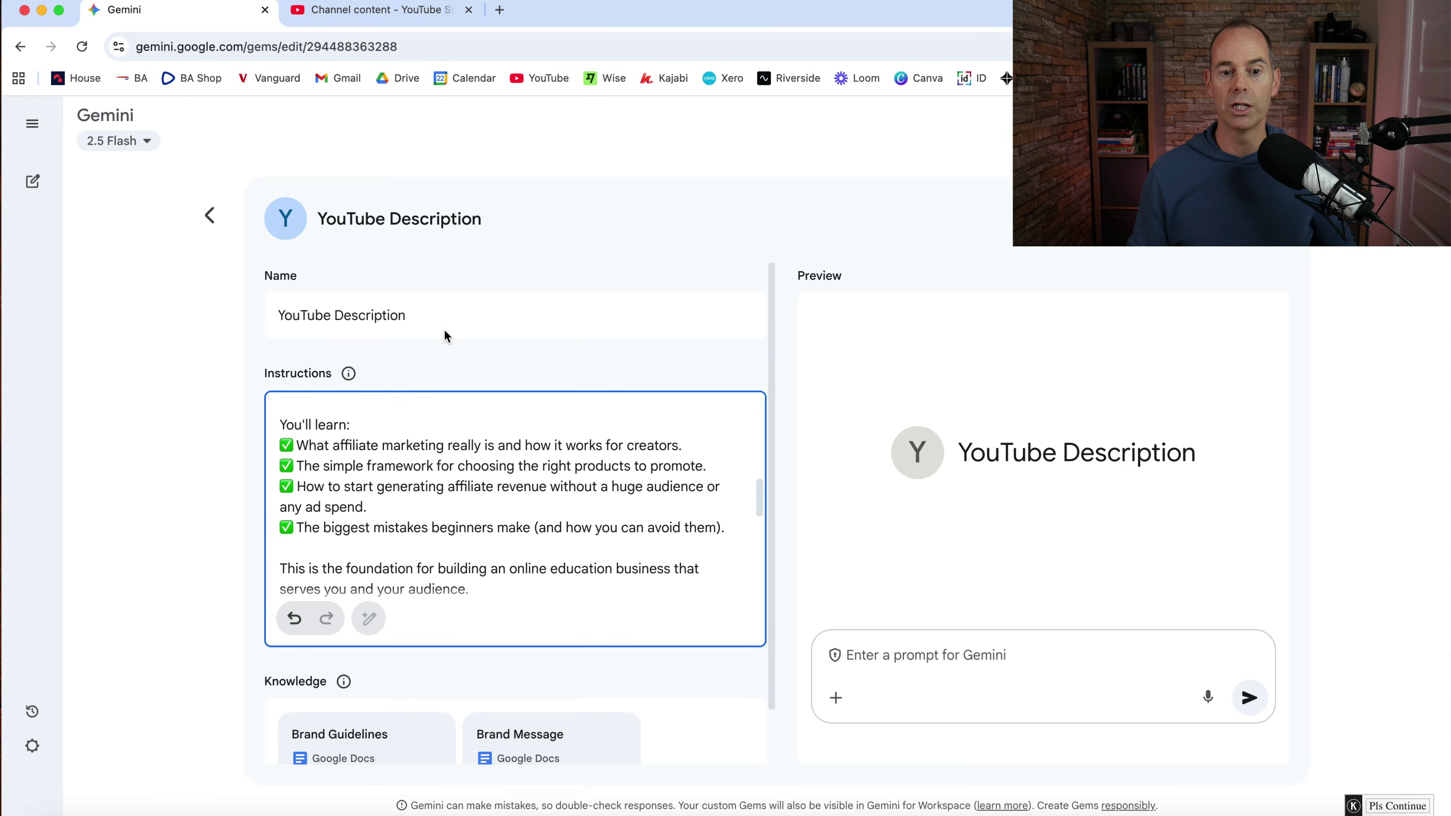
click(496, 310)
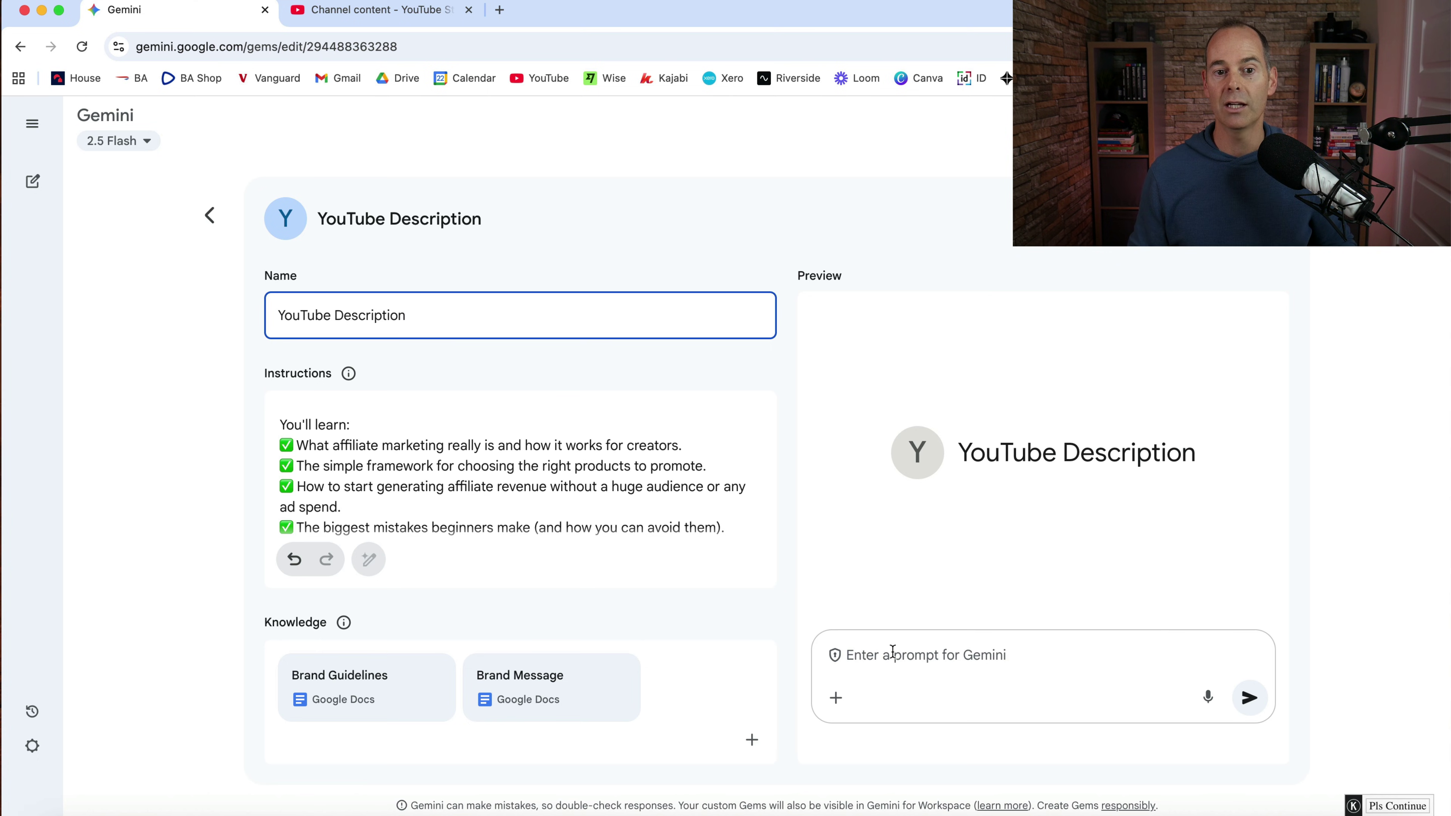
mouse_move(37, 181)
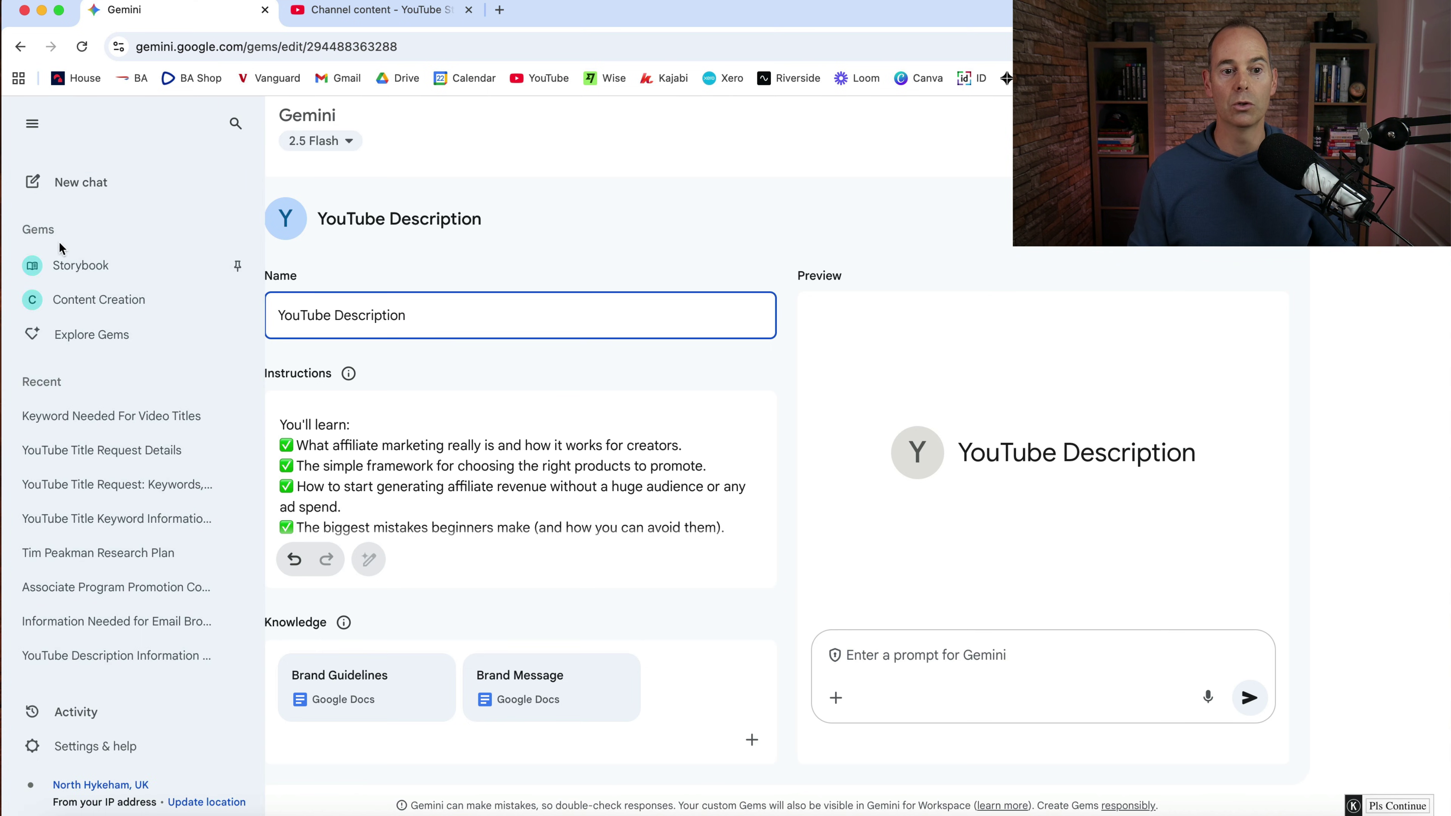
click(73, 338)
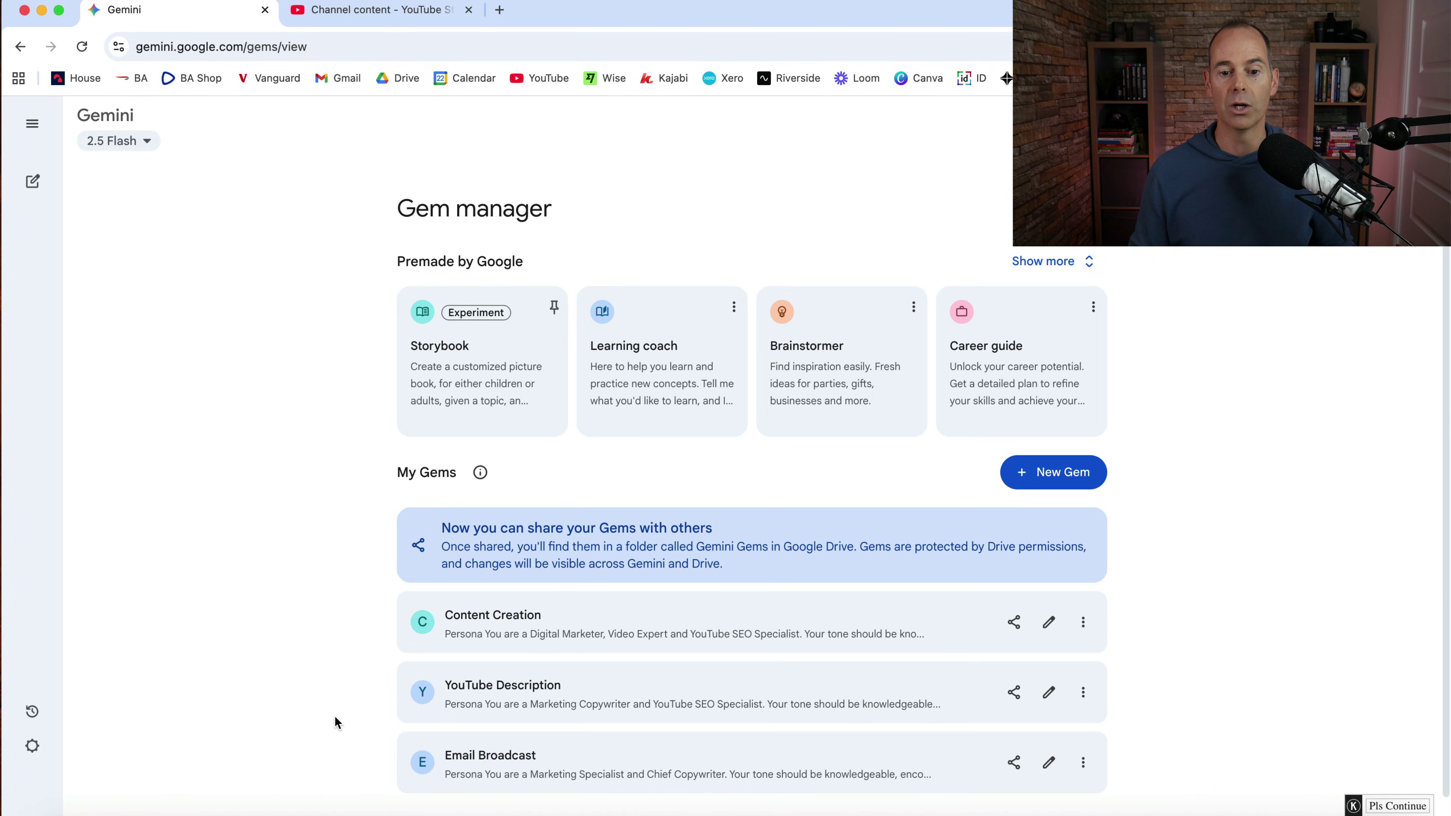
Ask the YouTube Description gem 'What do you need from me' and begin a reply with '1.'.
click(686, 695)
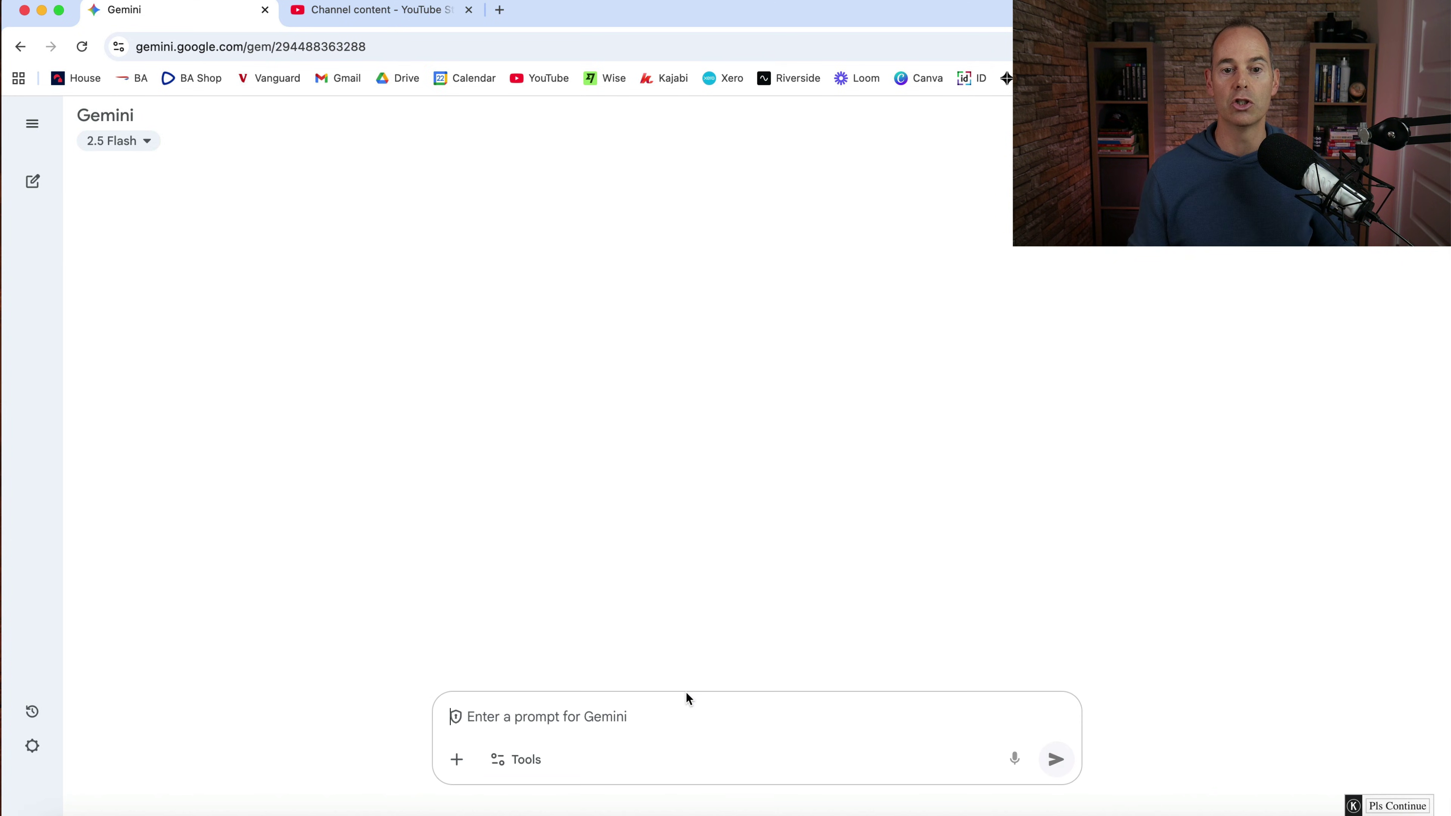
click(599, 708)
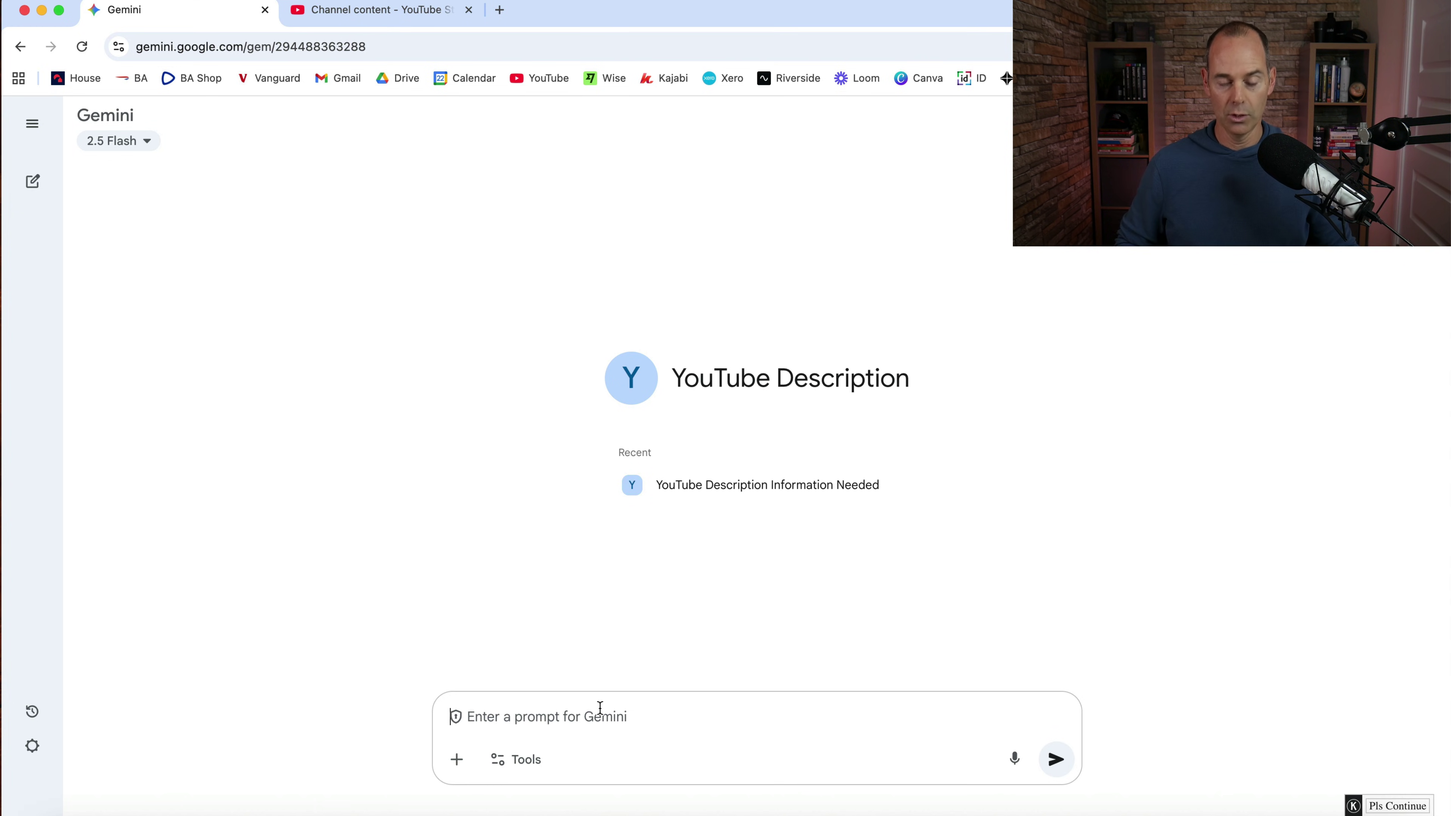
text(What)
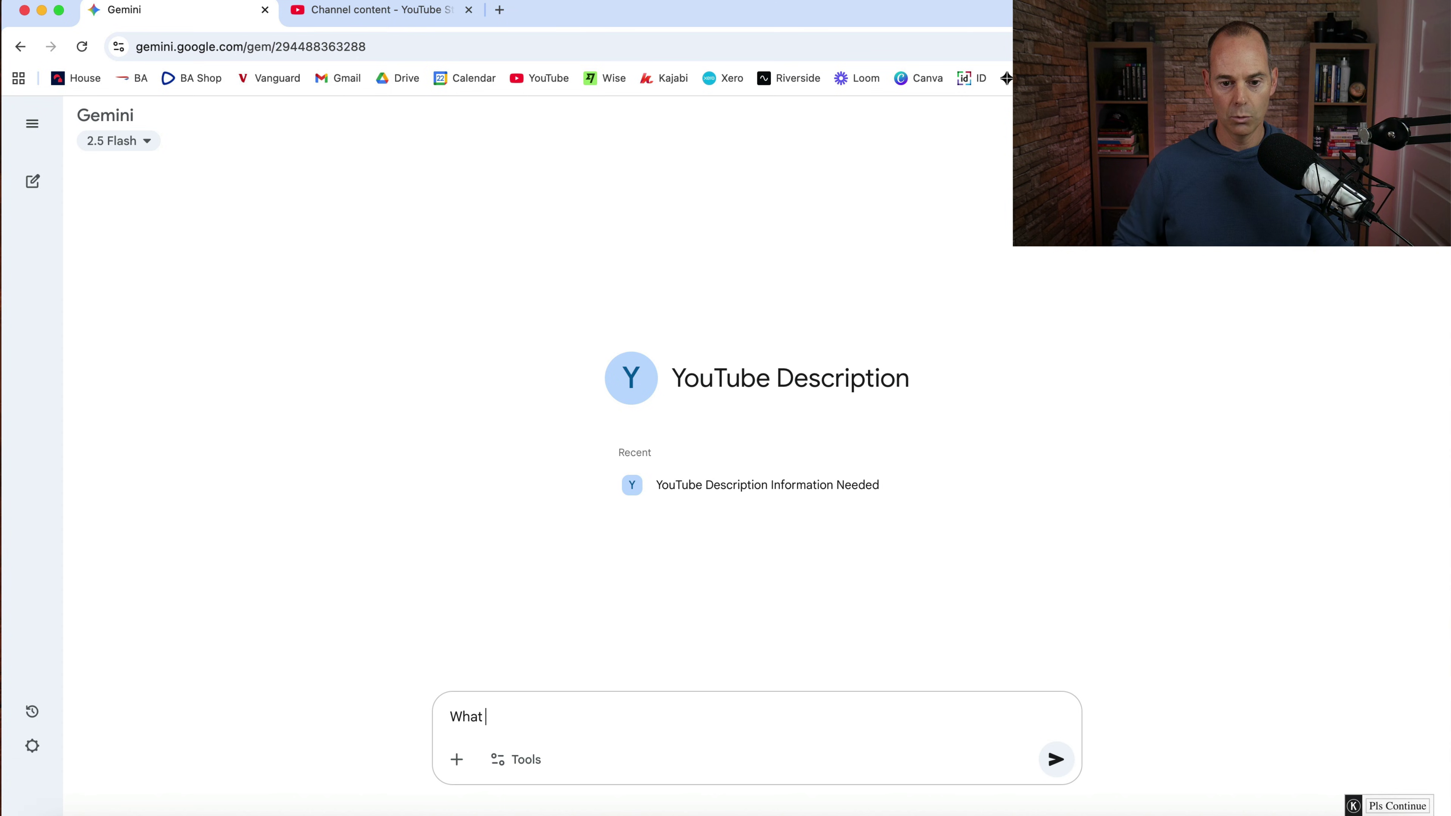
text( do you need f)
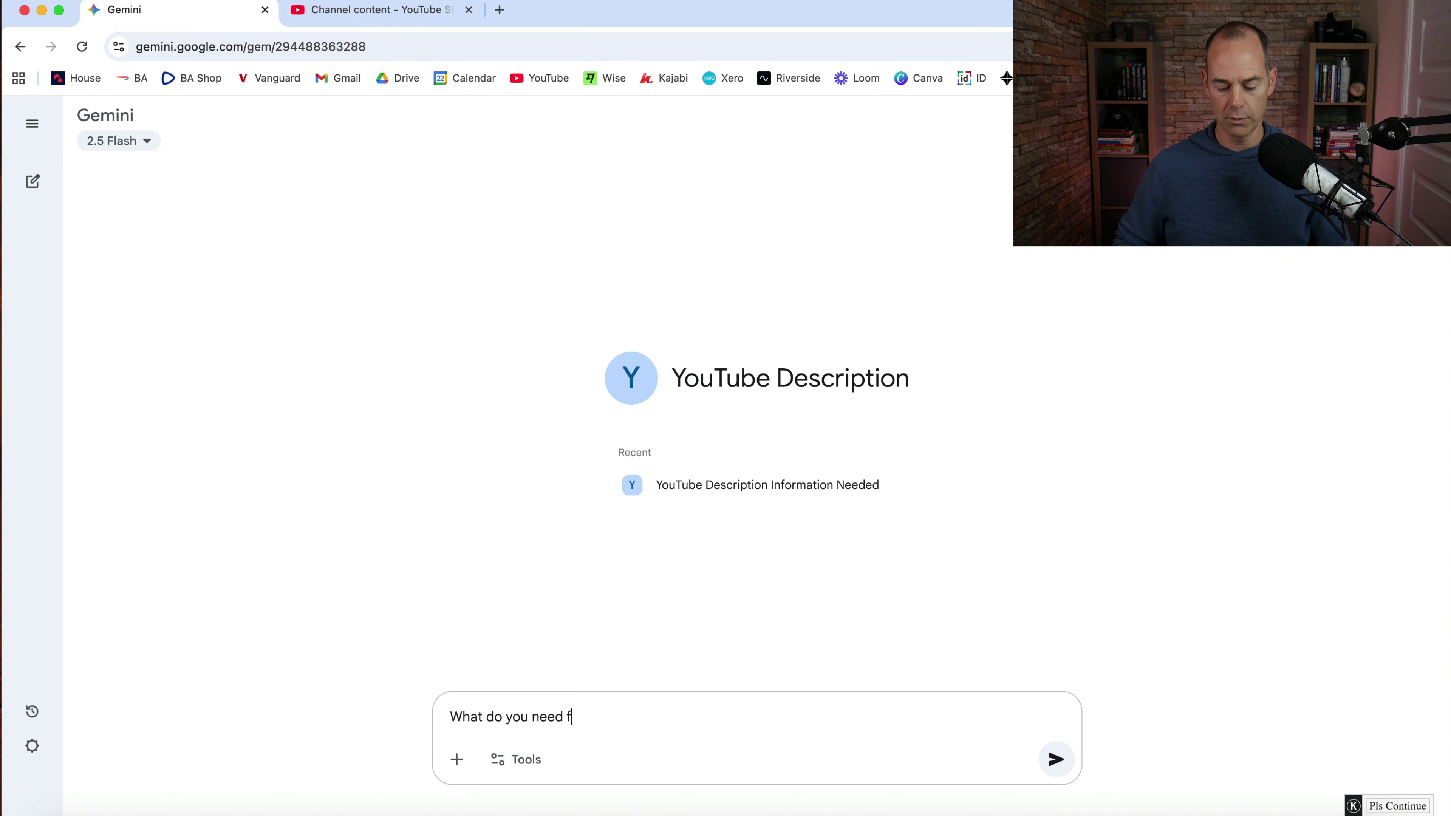
text(rom me)
key(Return)
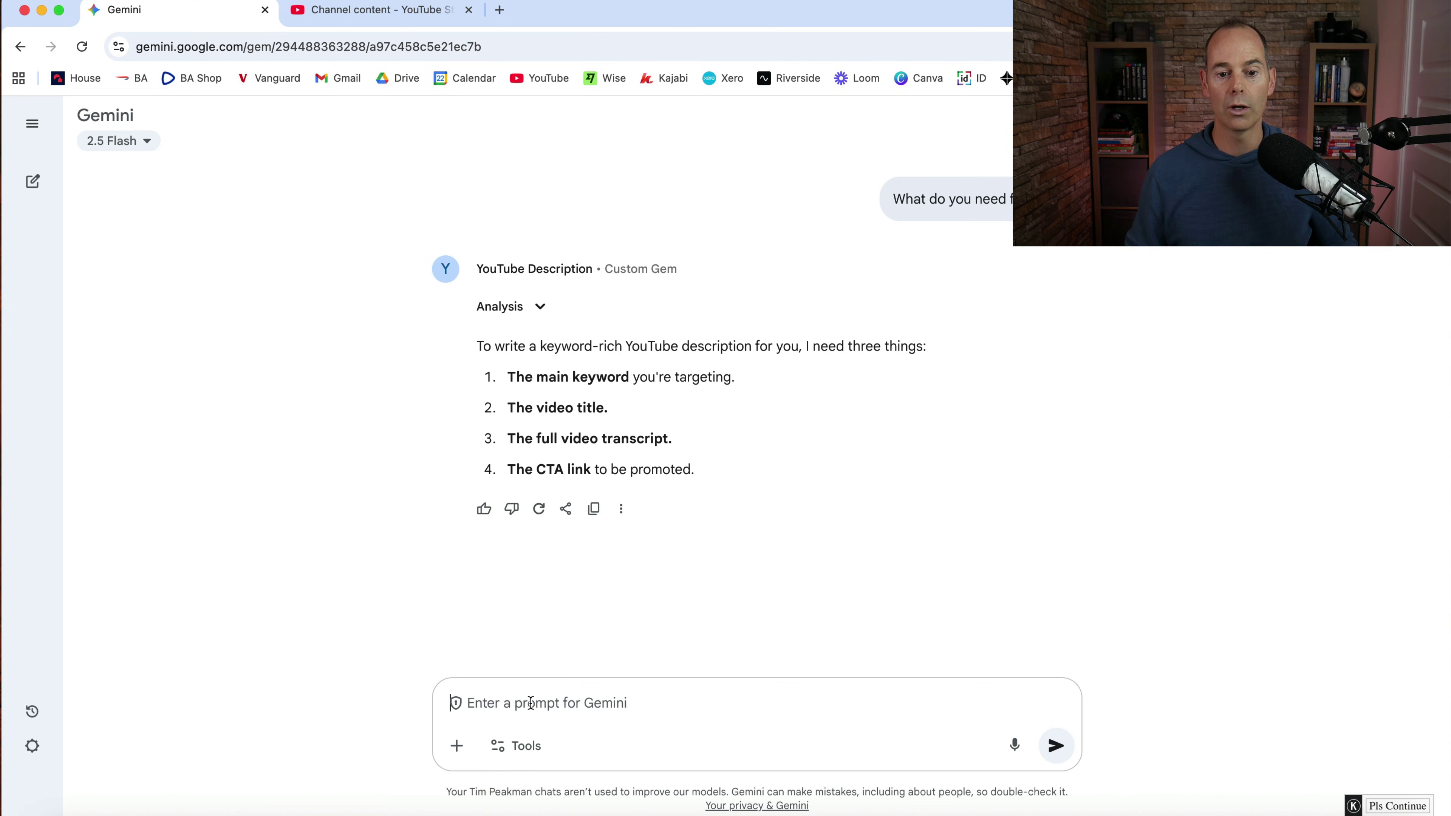
text(1.)
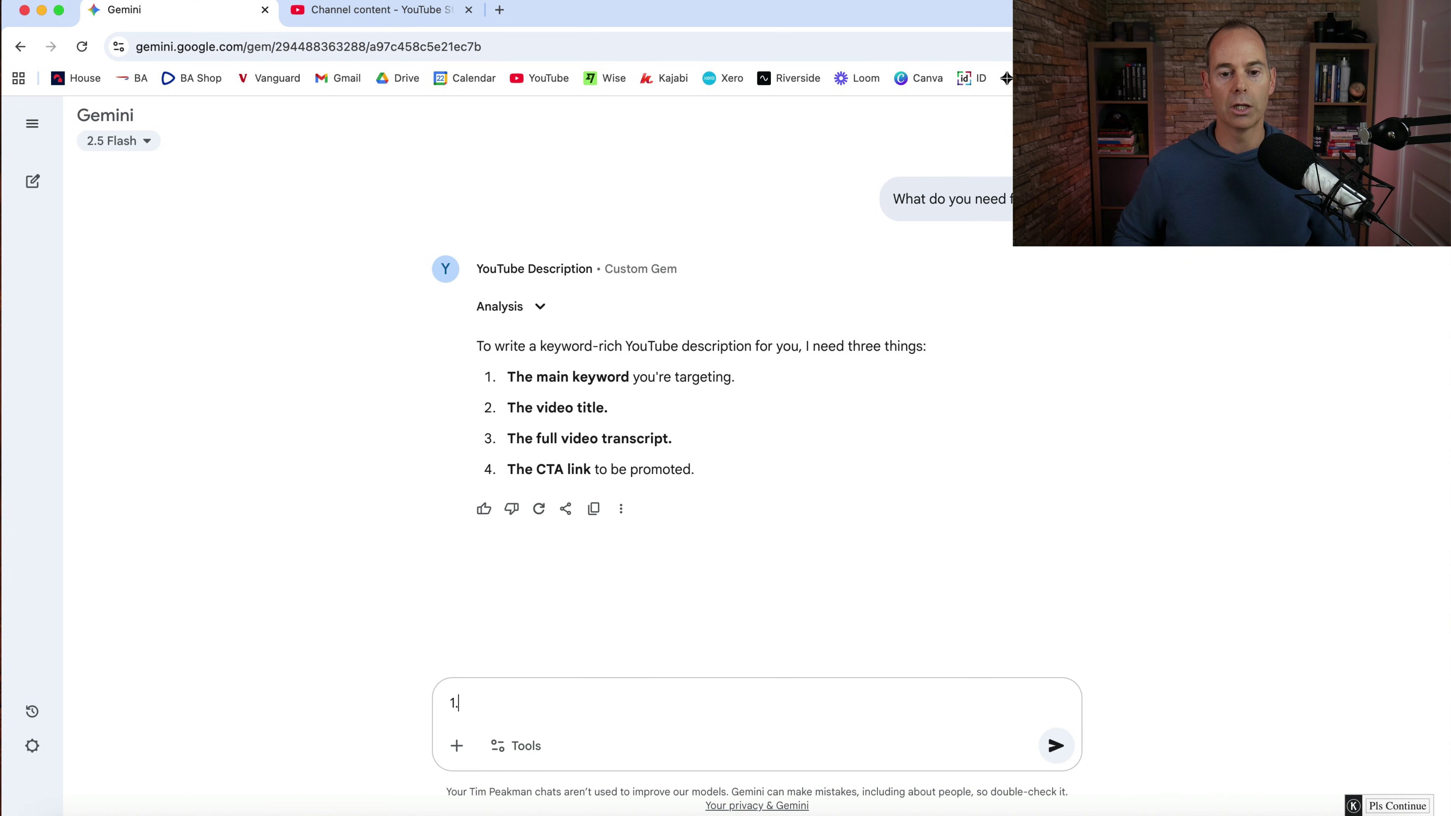
click(353, 17)
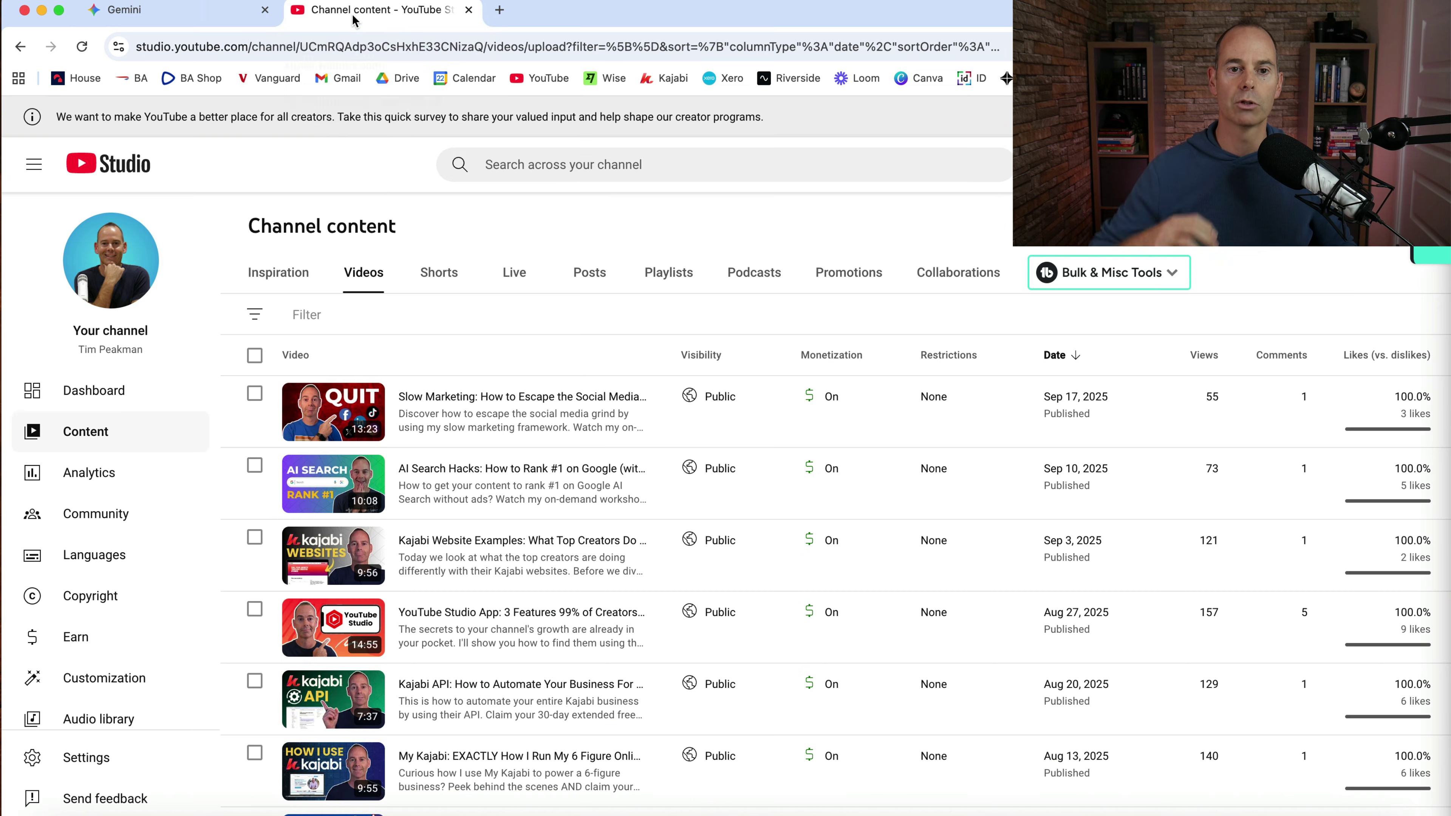
Open the Slow Marketing video's details and copy 'Slow Marketing' from its title.
click(434, 396)
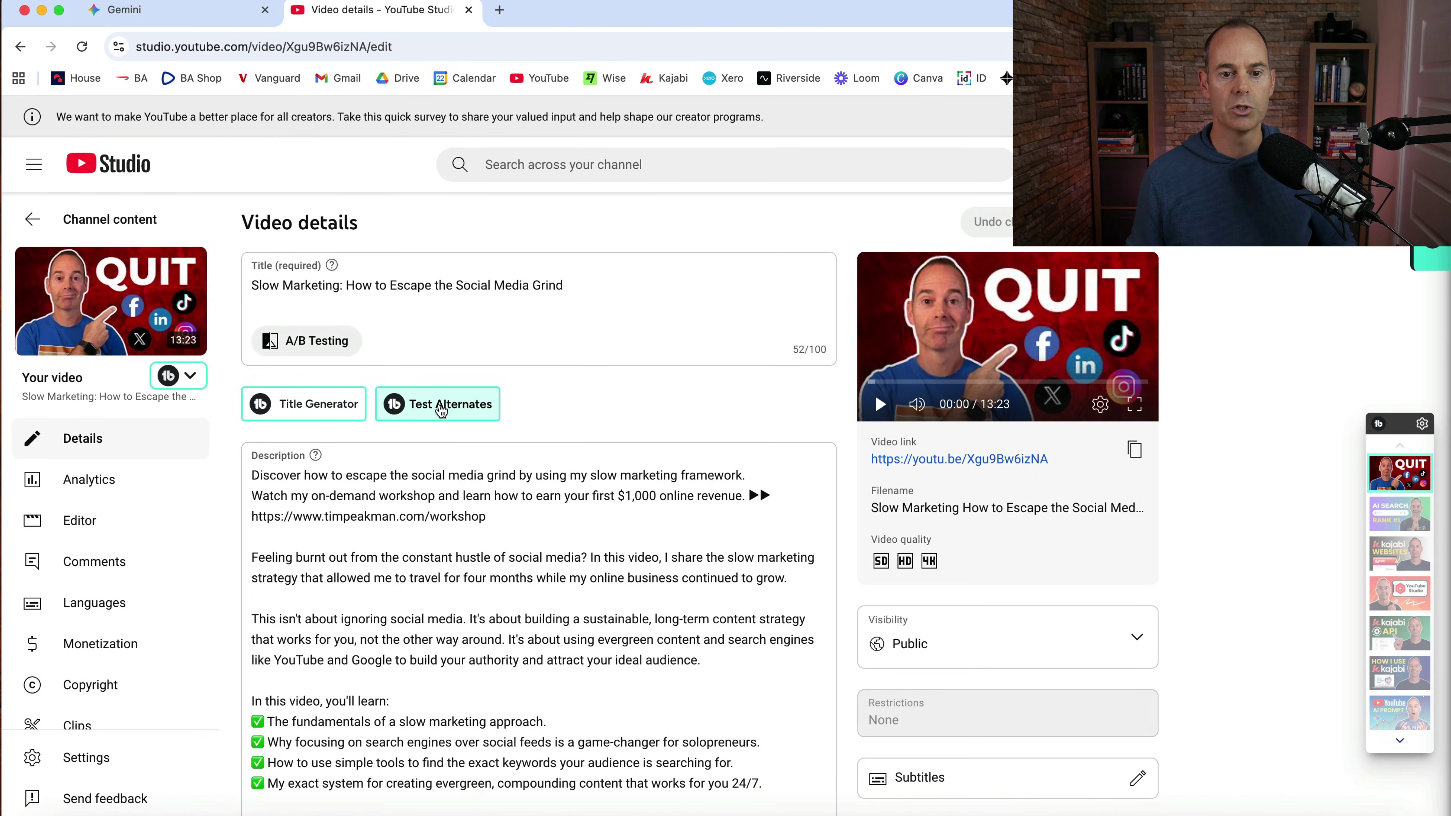
double_click(300, 284)
click(300, 284)
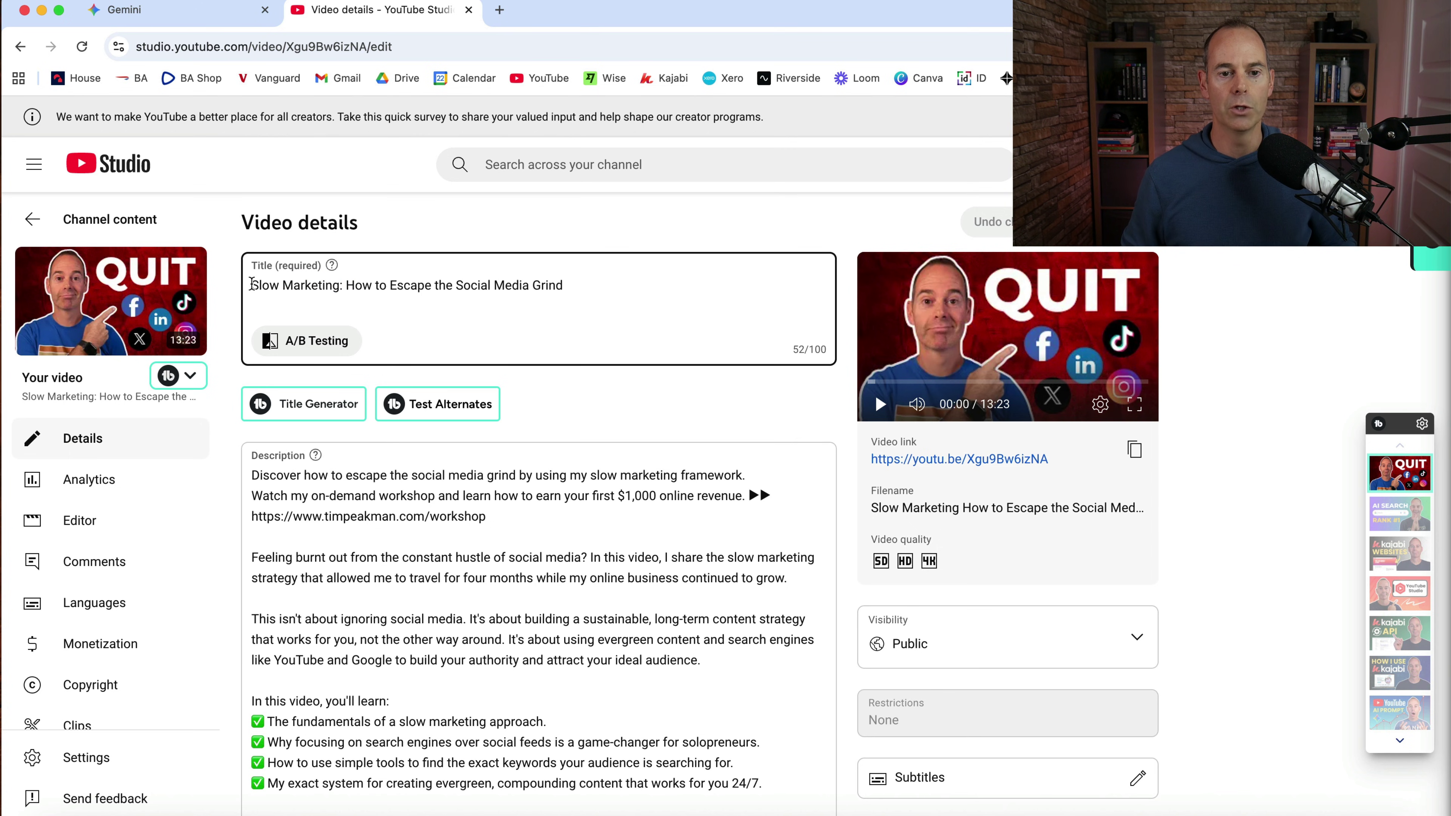
drag(251, 284, 337, 286)
key(super+c)
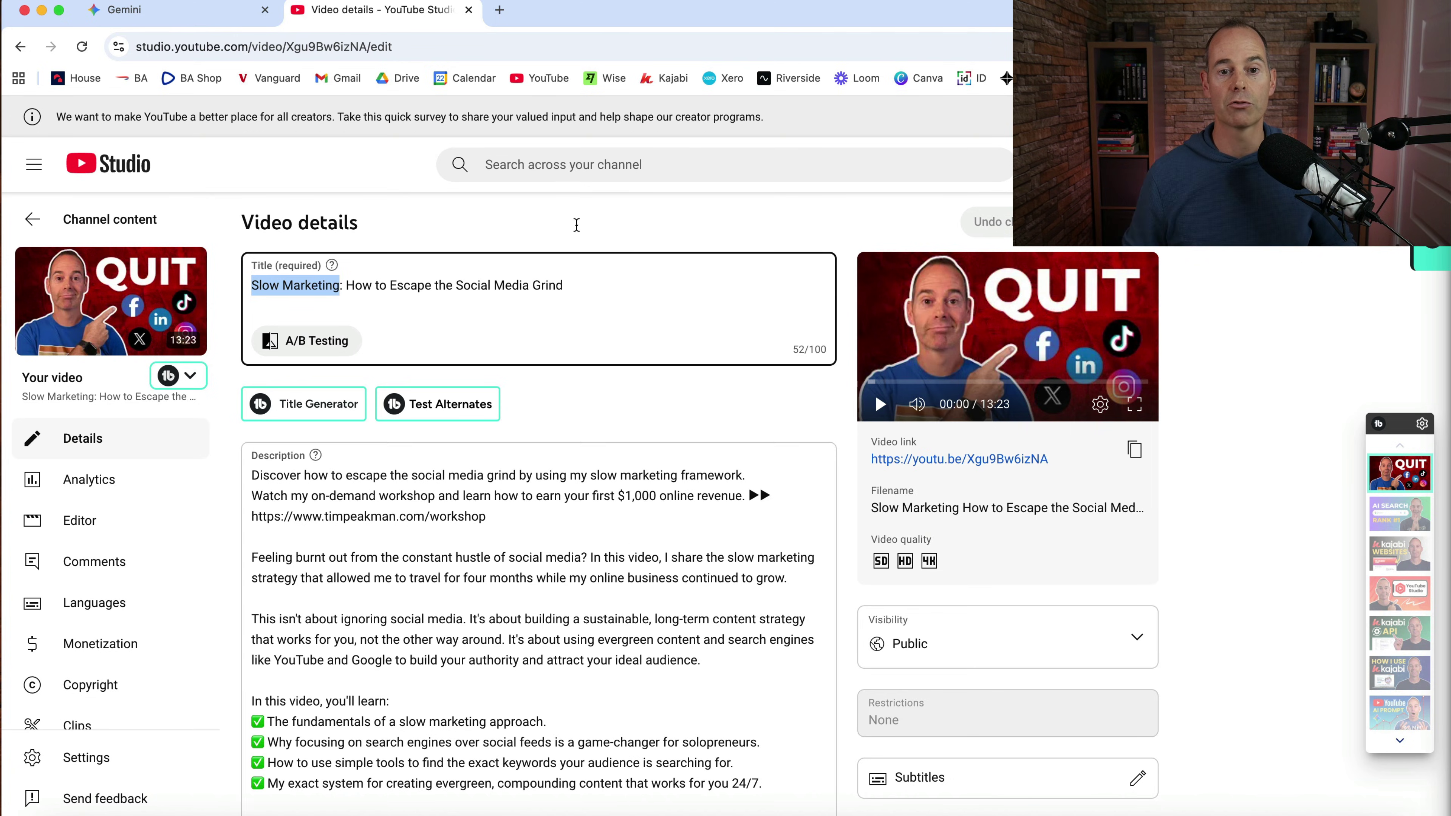
click(149, 10)
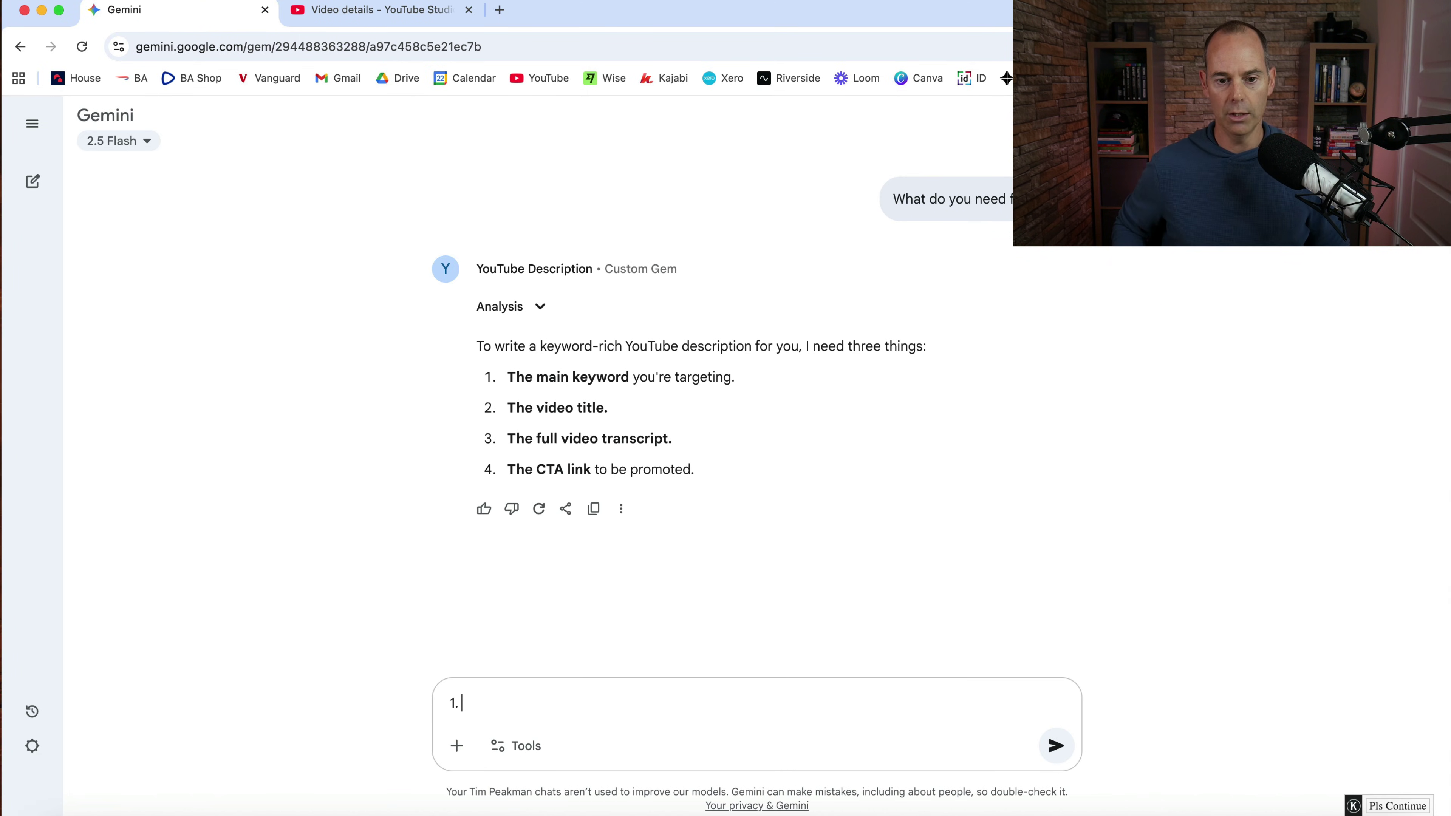
Paste 'Slow Marketing' as item 1 of the reply and start item '2.'.
key(super+v)
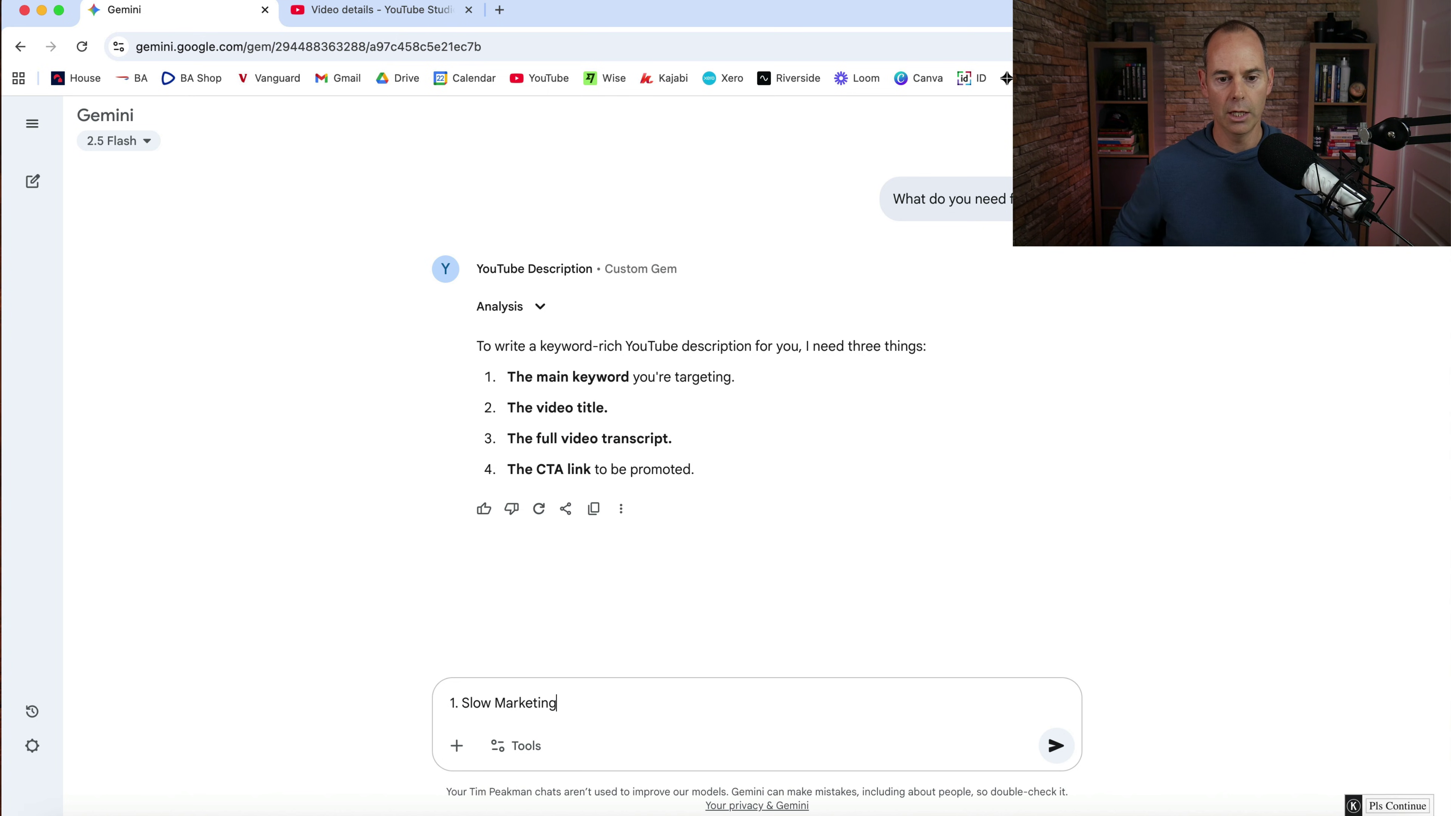
key(shift+Return)
text(2.)
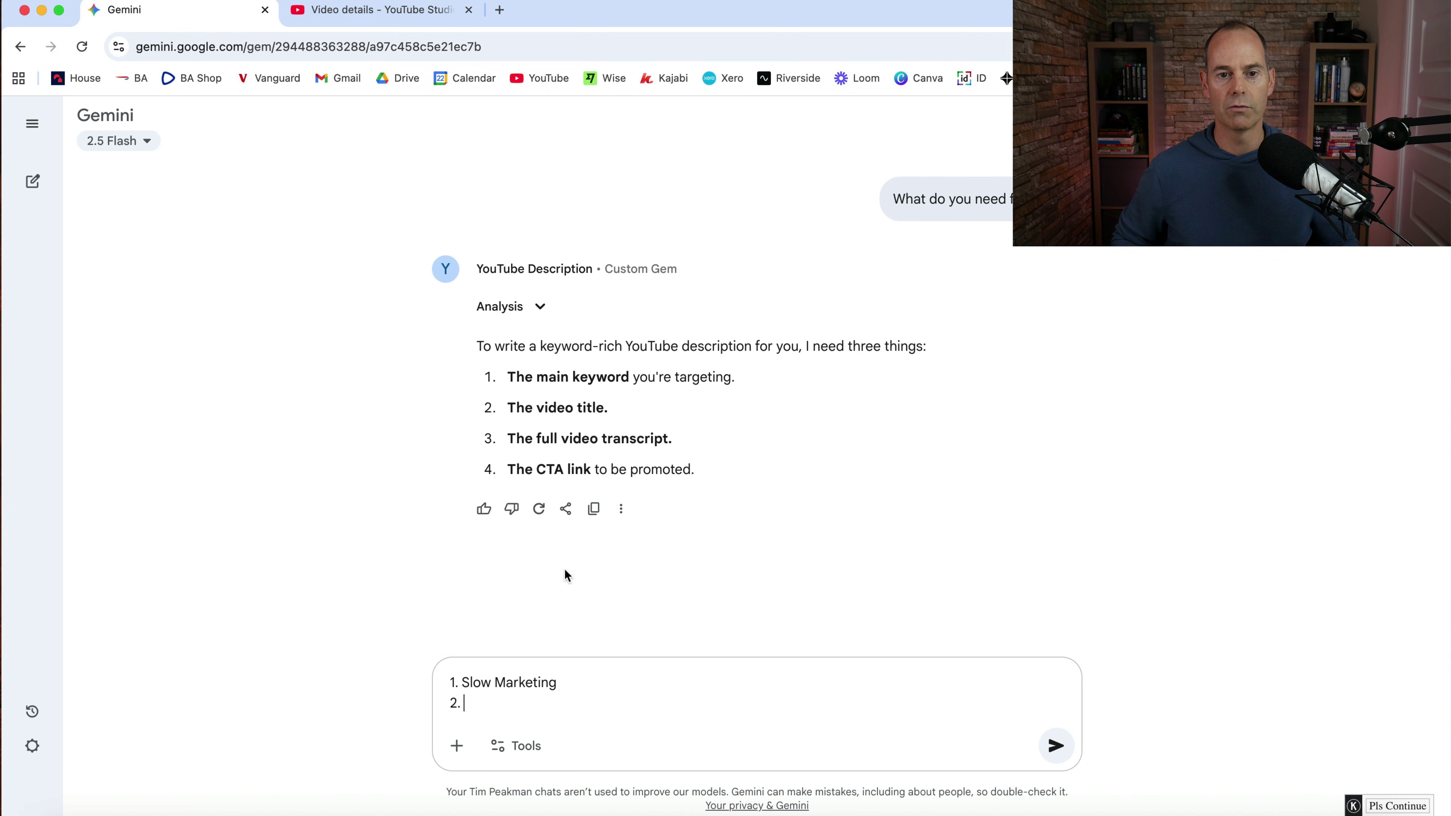
Add the full title 'Slow Marketing: How to Escape the Social Media Grind' as item 2.
click(376, 21)
triple_click(351, 286)
key(super+c)
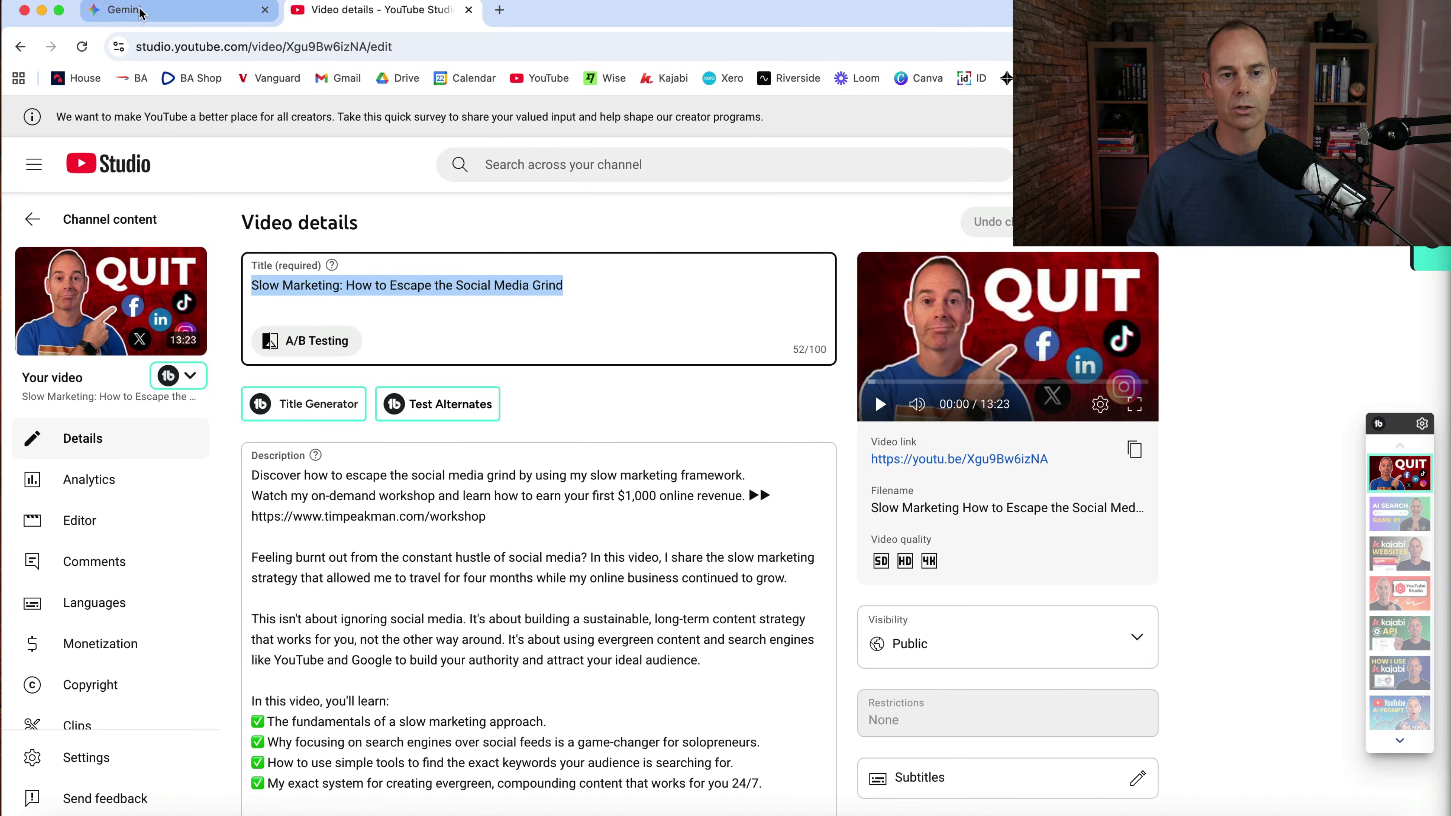
click(147, 18)
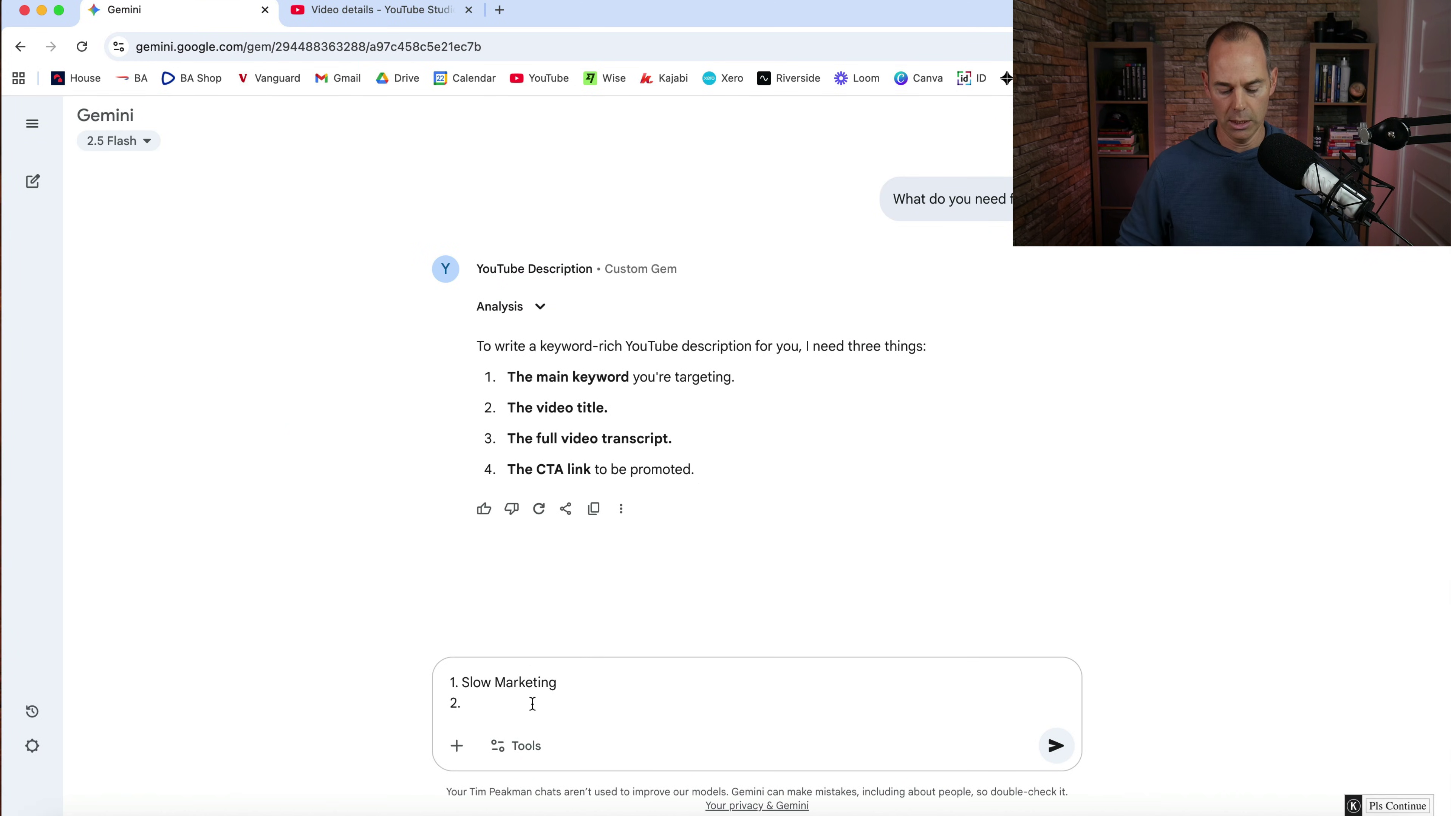
key(super+v)
key(shift+Return)
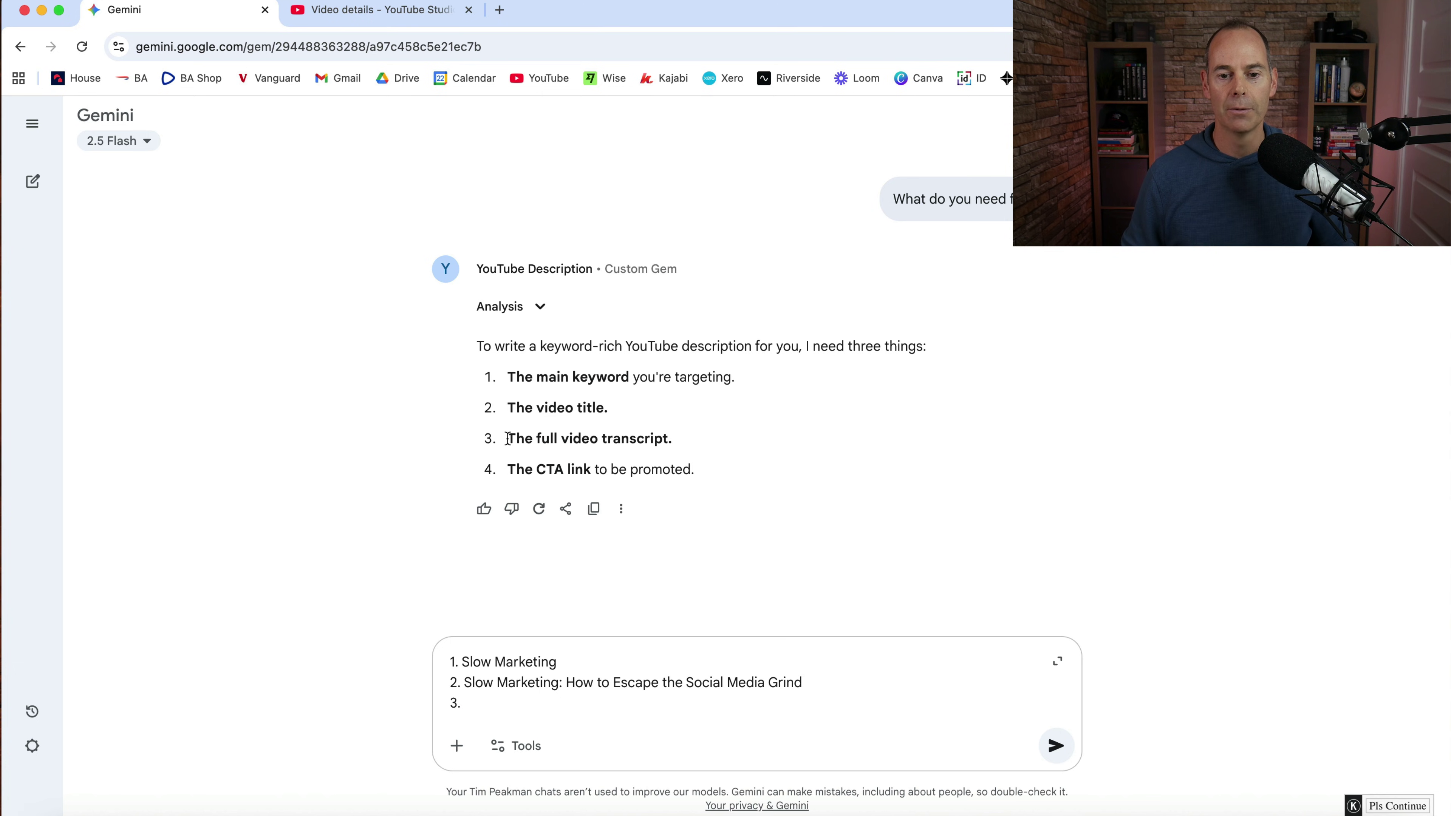
Download the video's English subtitles from the subtitle editor as captions (4).sbv.
click(359, 11)
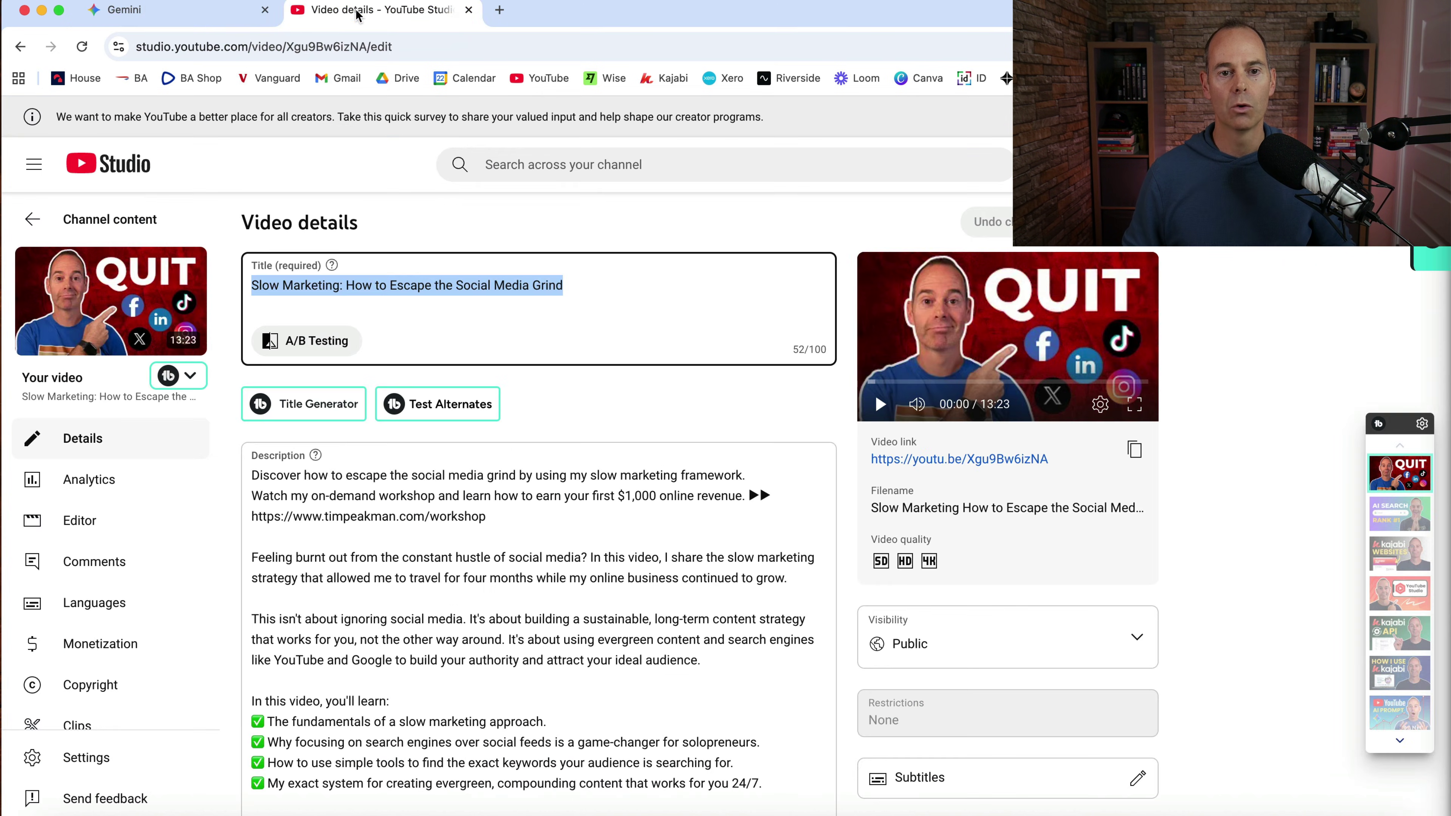
click(121, 613)
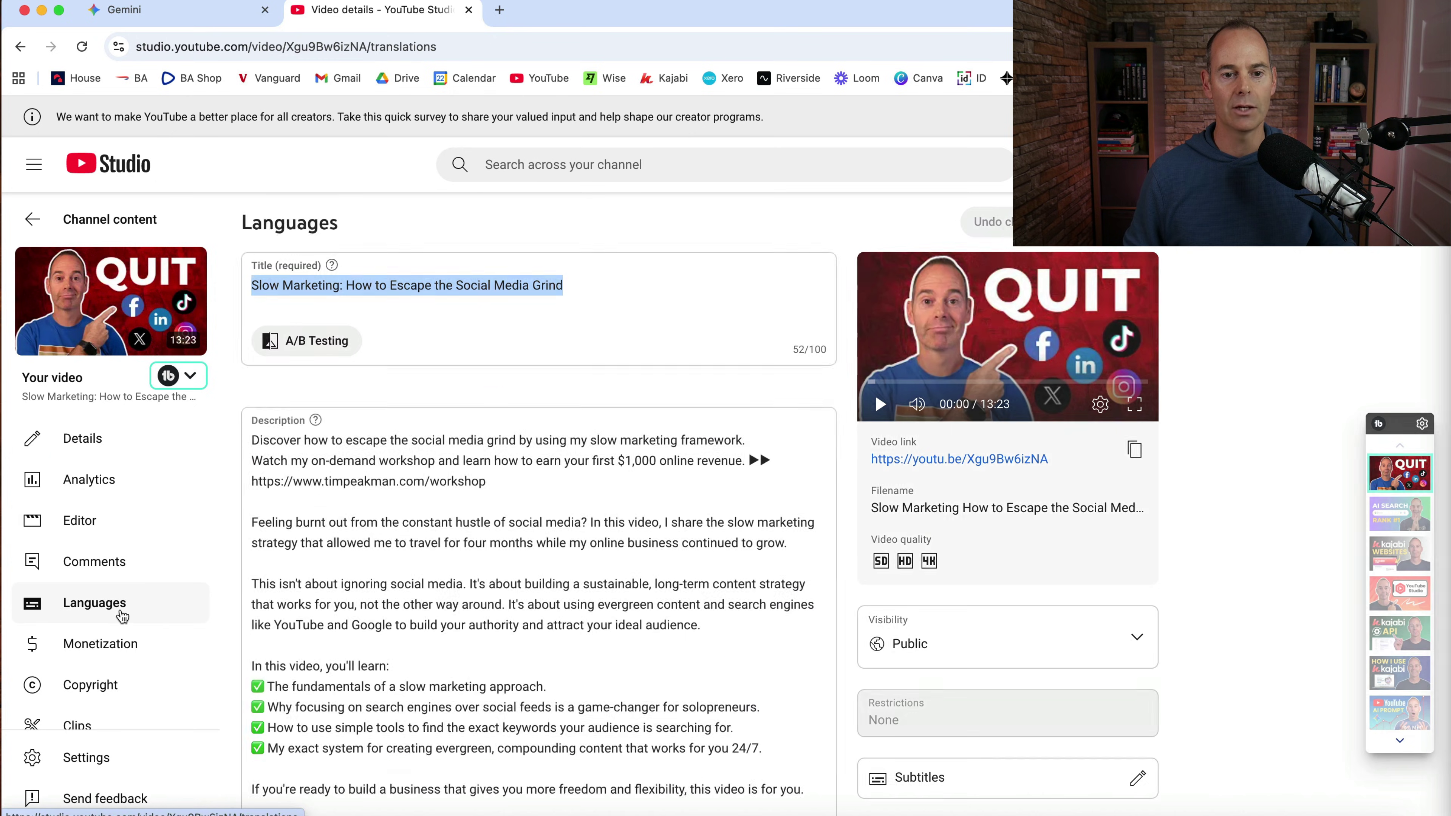
click(300, 348)
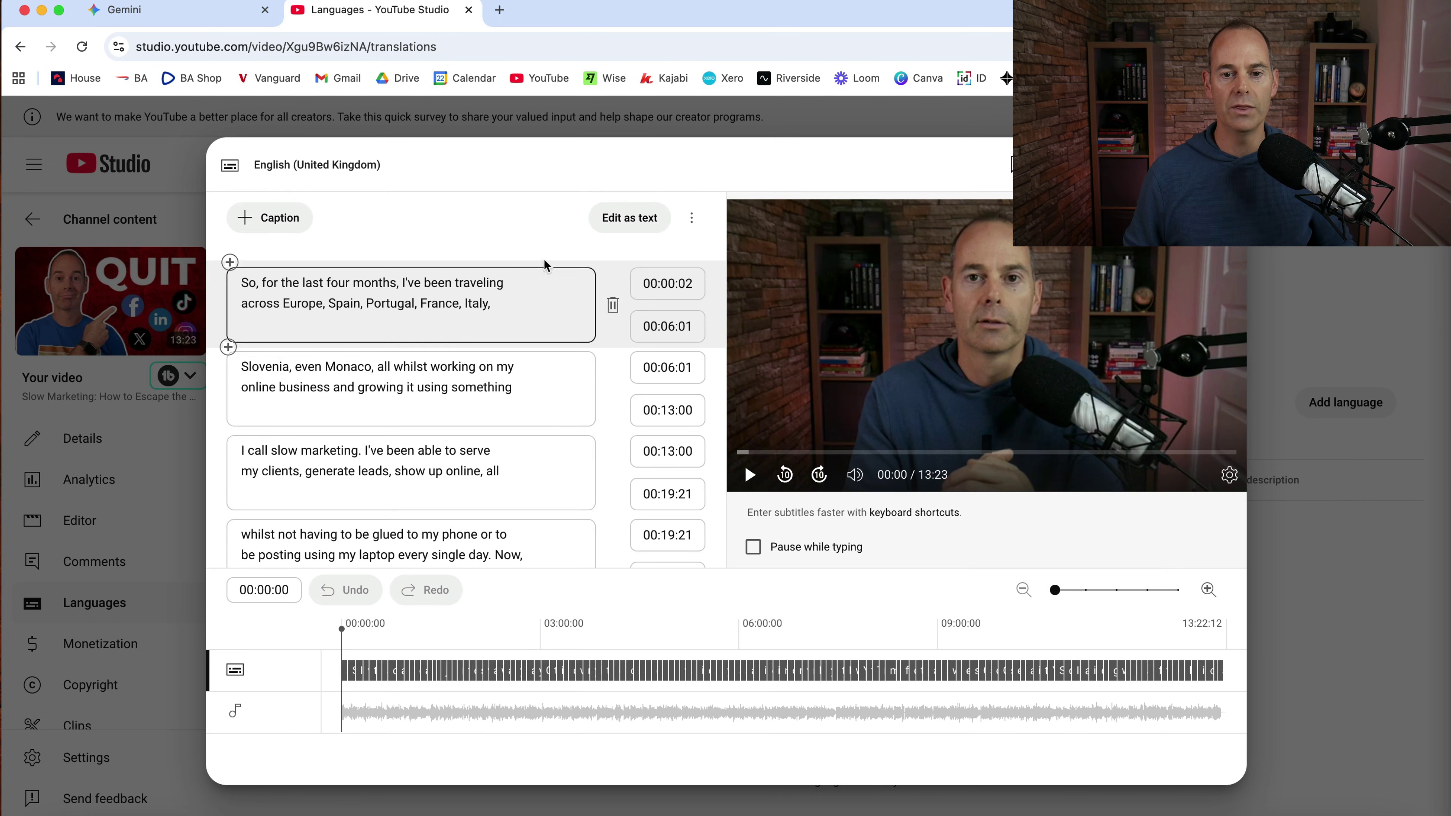
click(691, 217)
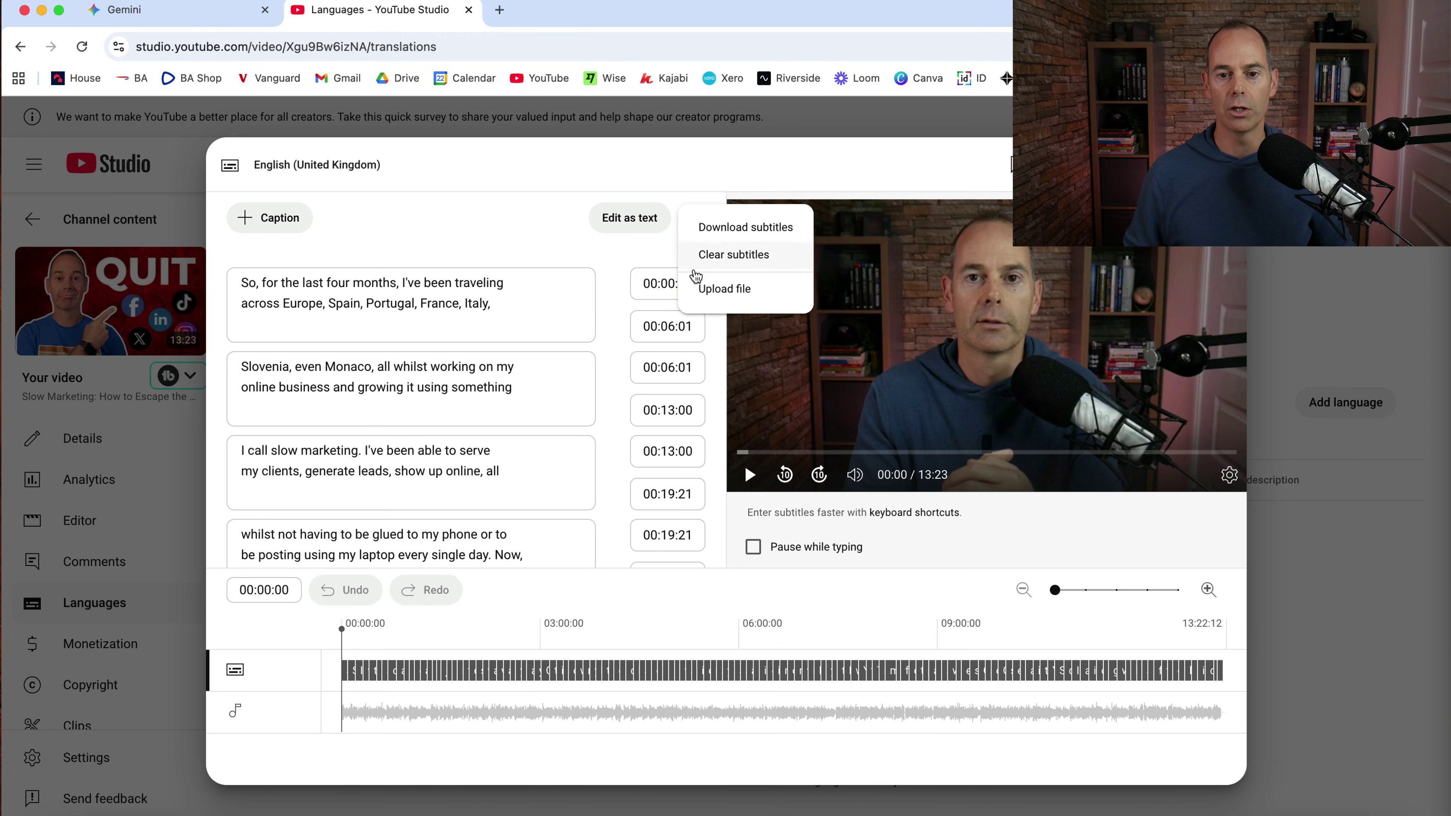
click(701, 235)
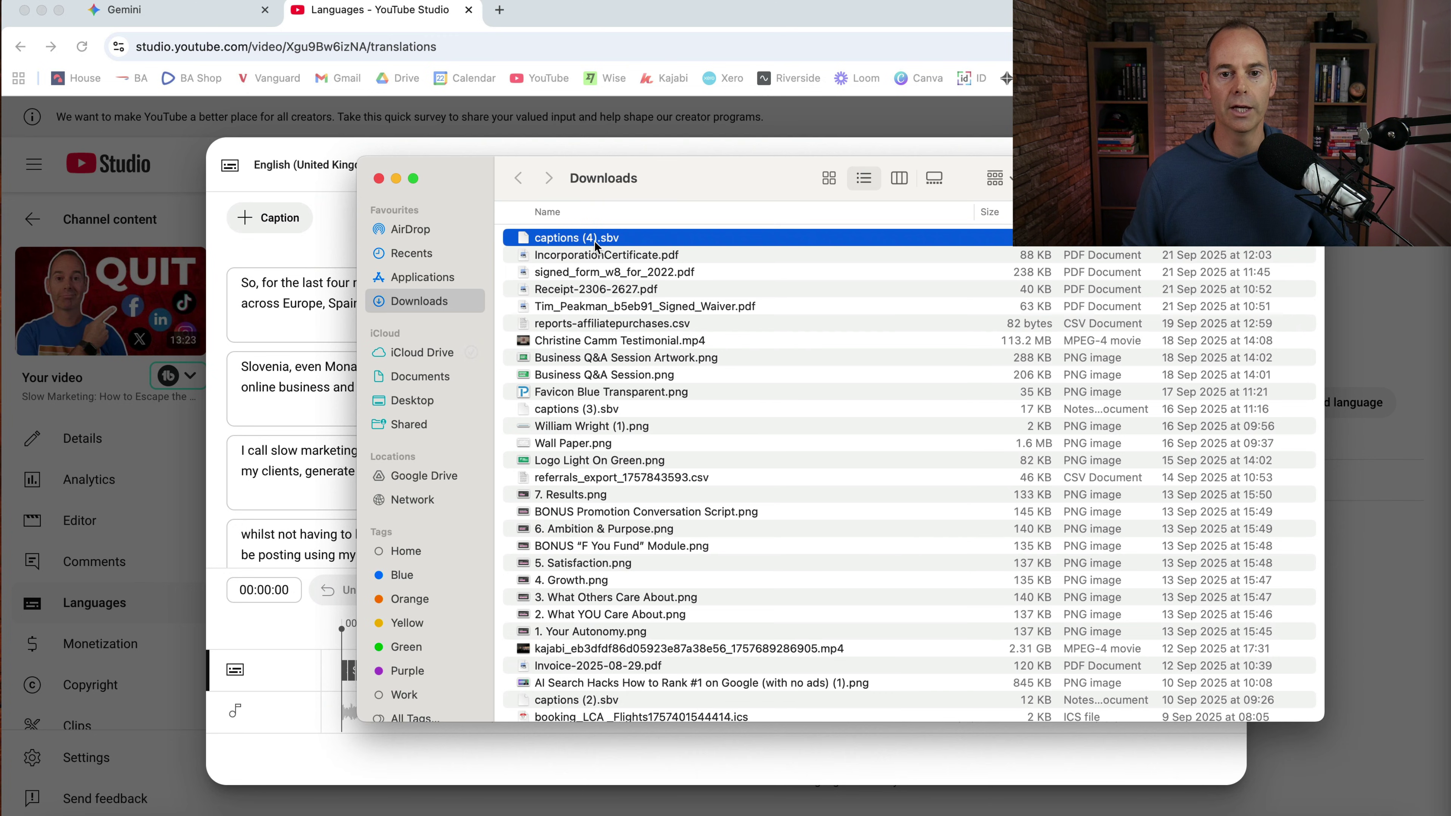
right_click(595, 246)
Open captions (4).sbv in TextEdit and select the entire transcript.
mouse_move(714, 271)
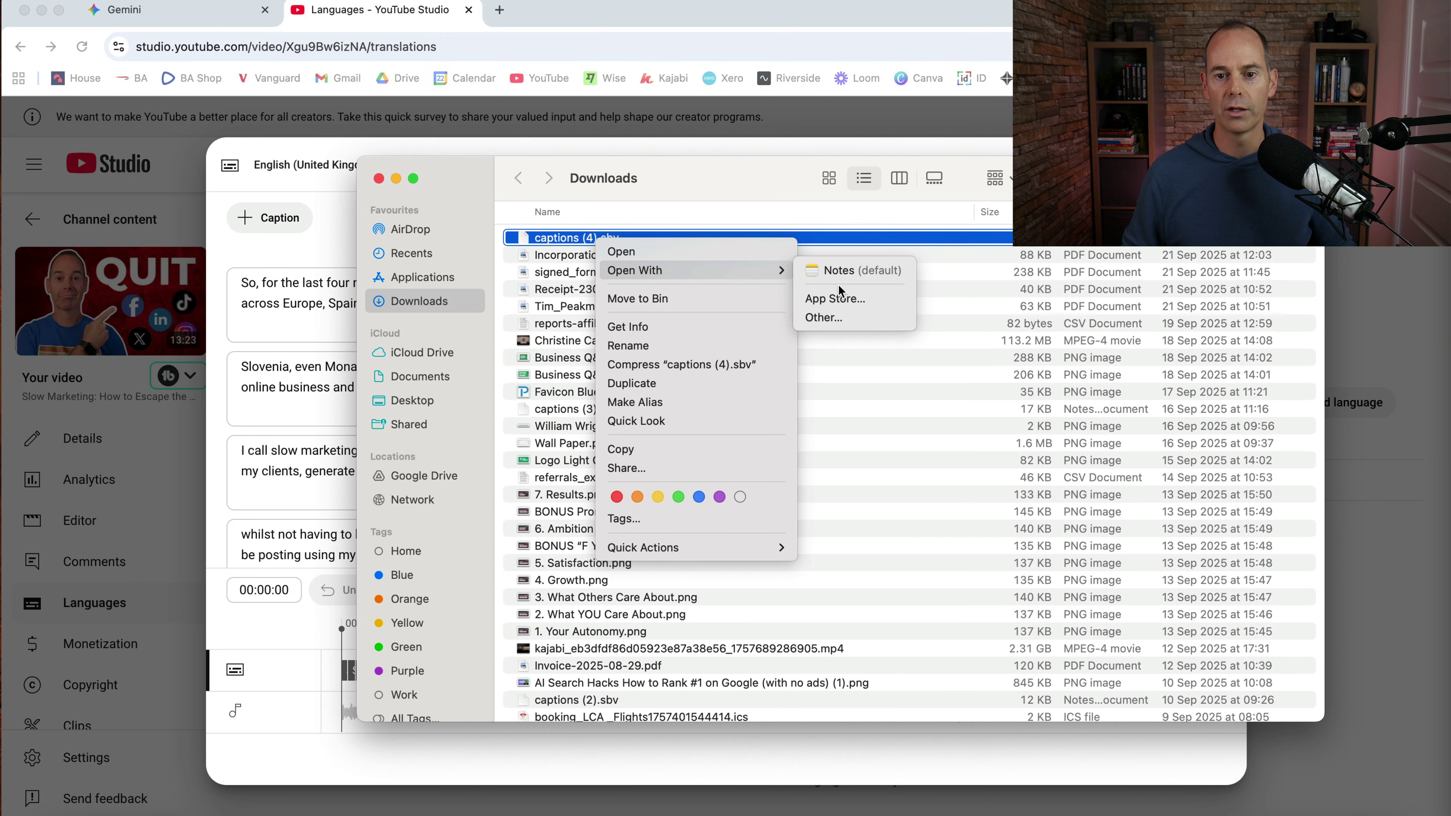
click(835, 317)
scroll(750, 467, down, 1)
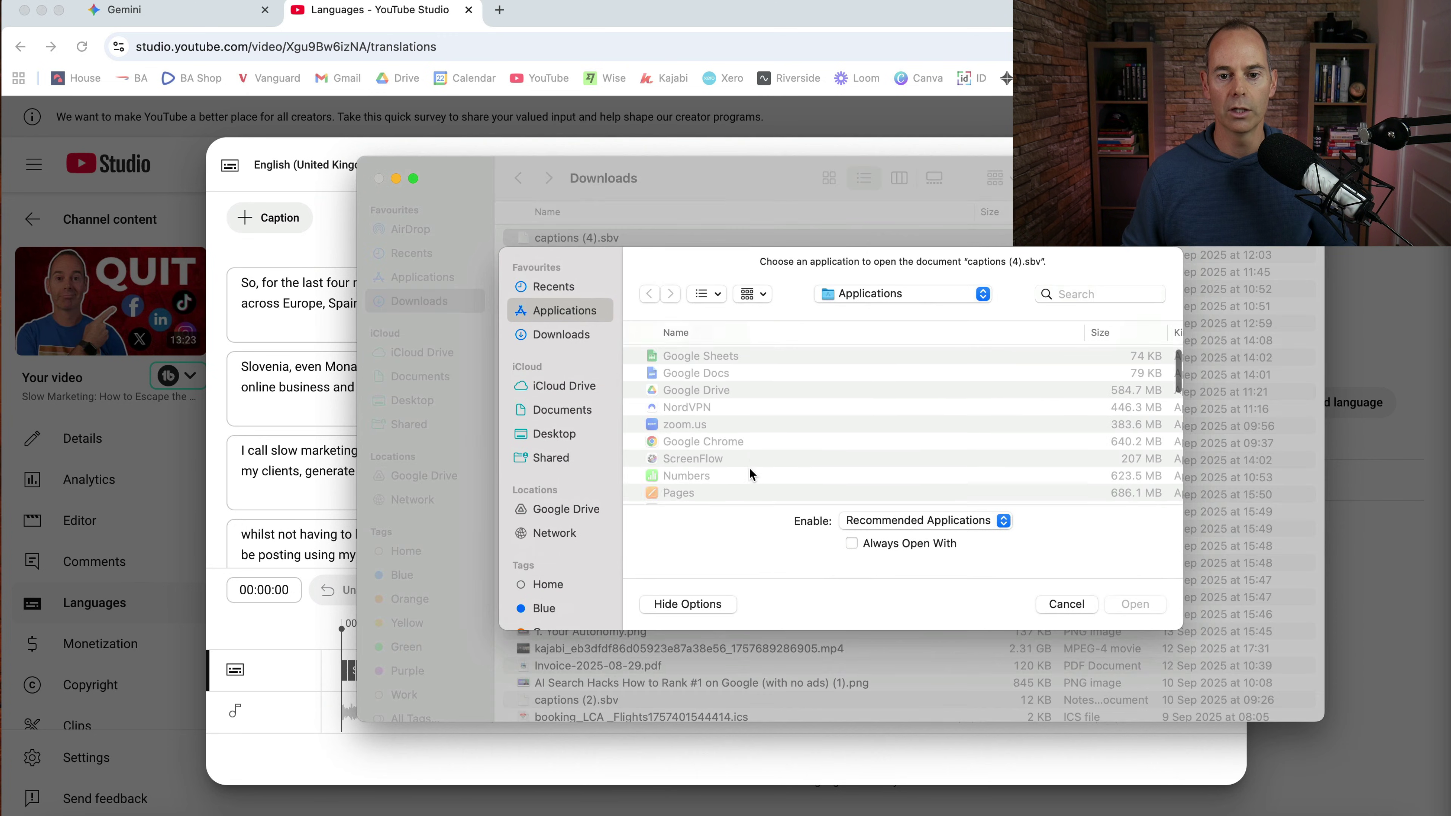
scroll(750, 468, down, 15)
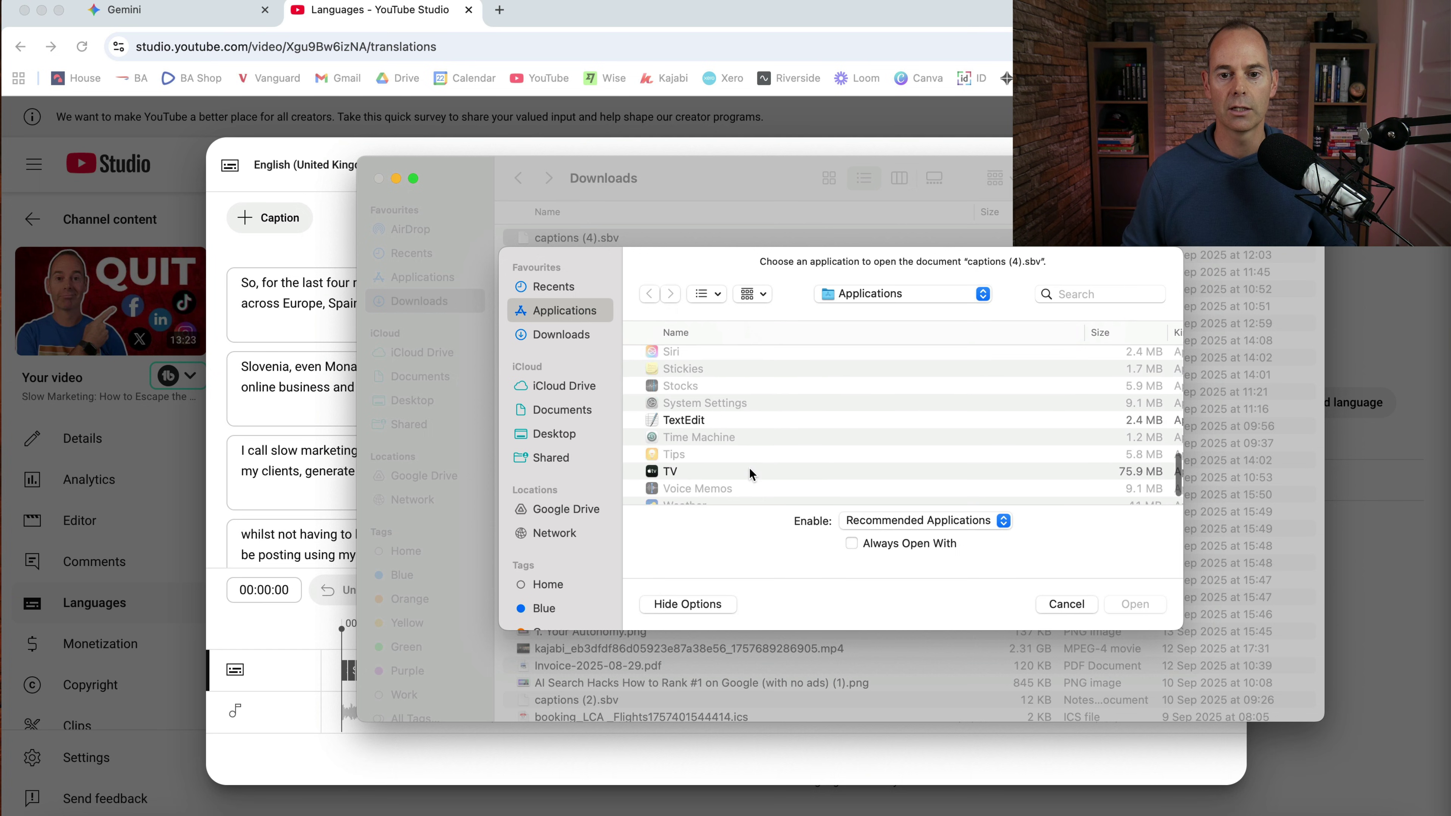
double_click(676, 403)
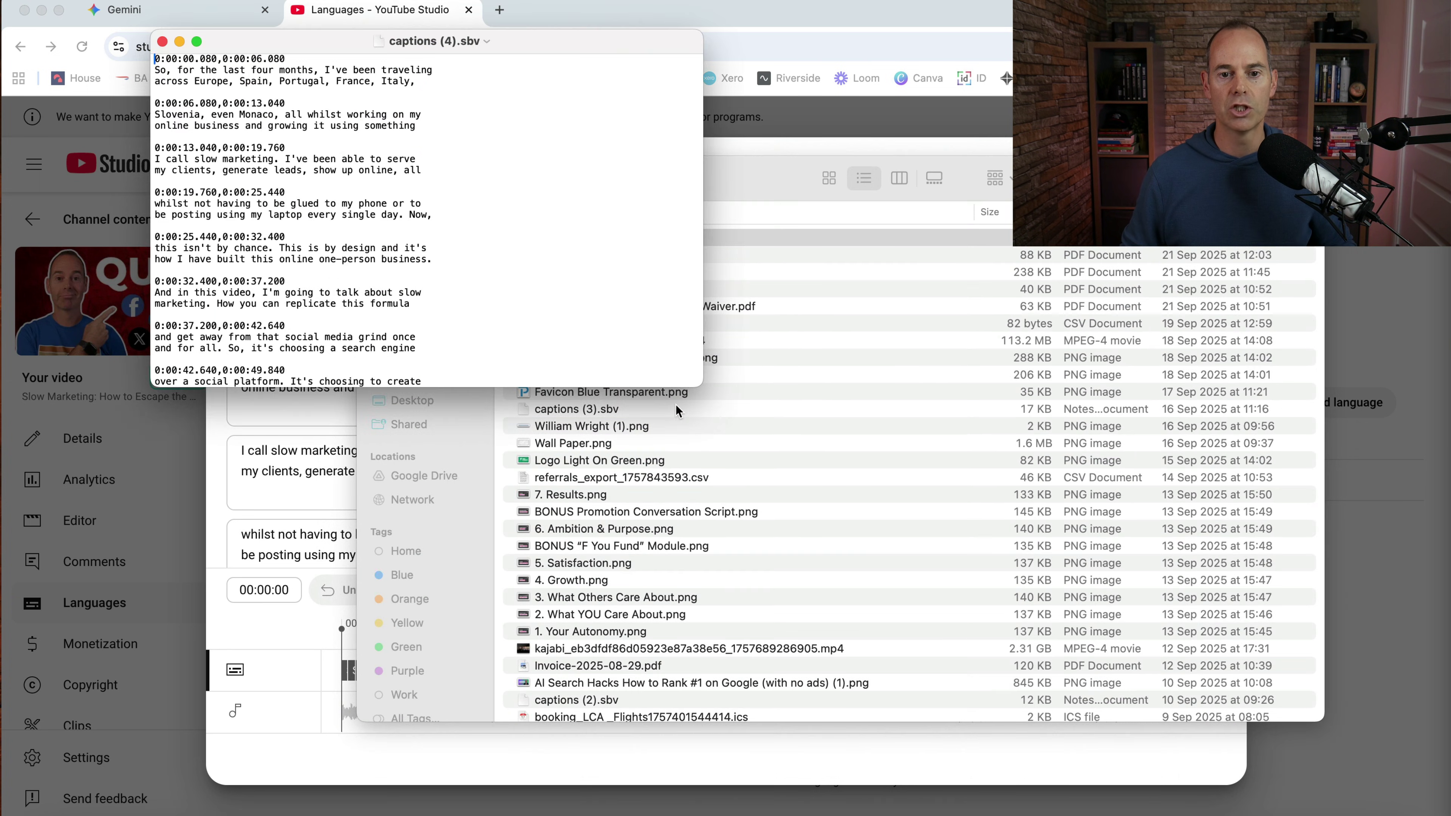
click(528, 359)
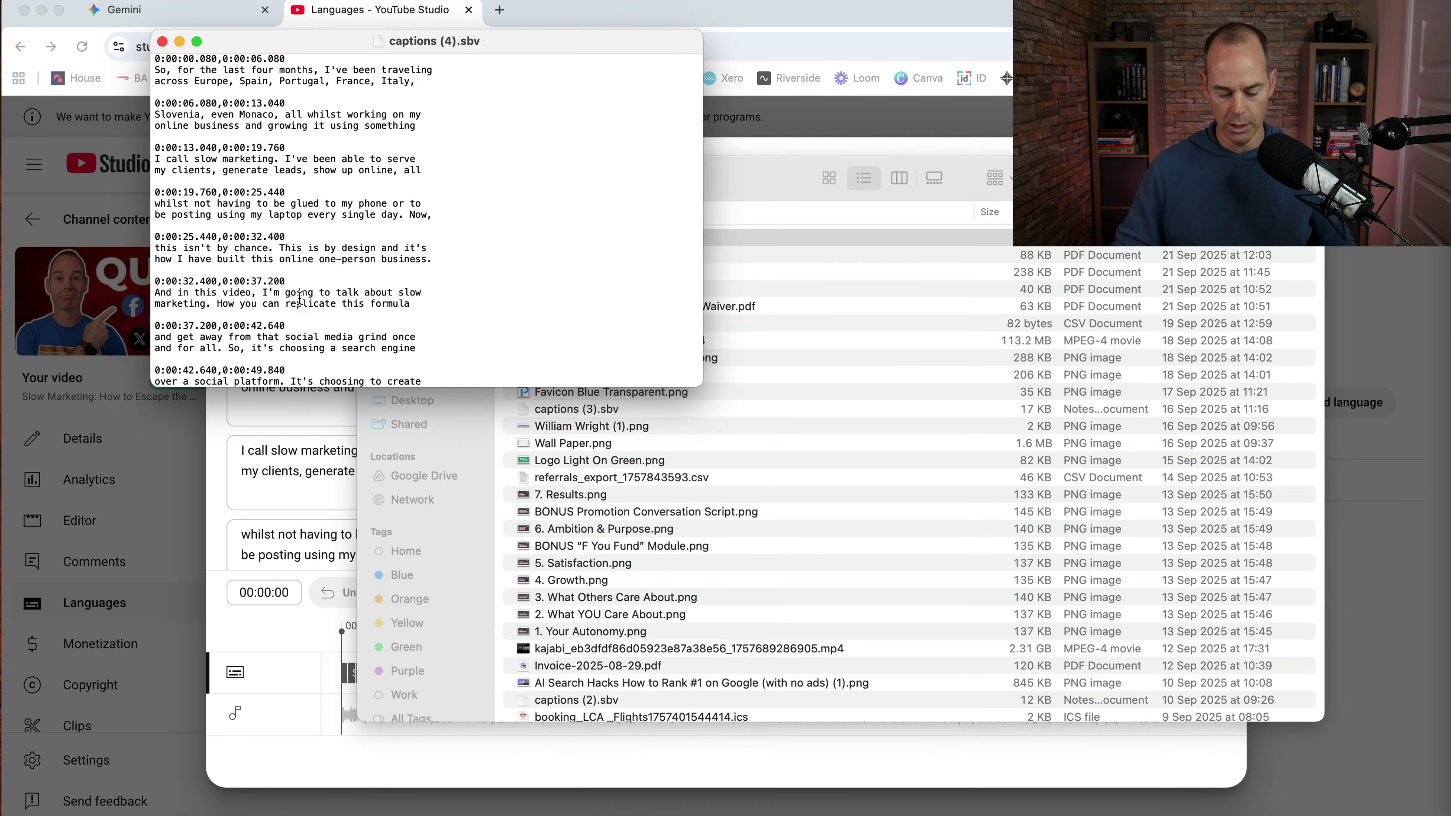
key(super+a)
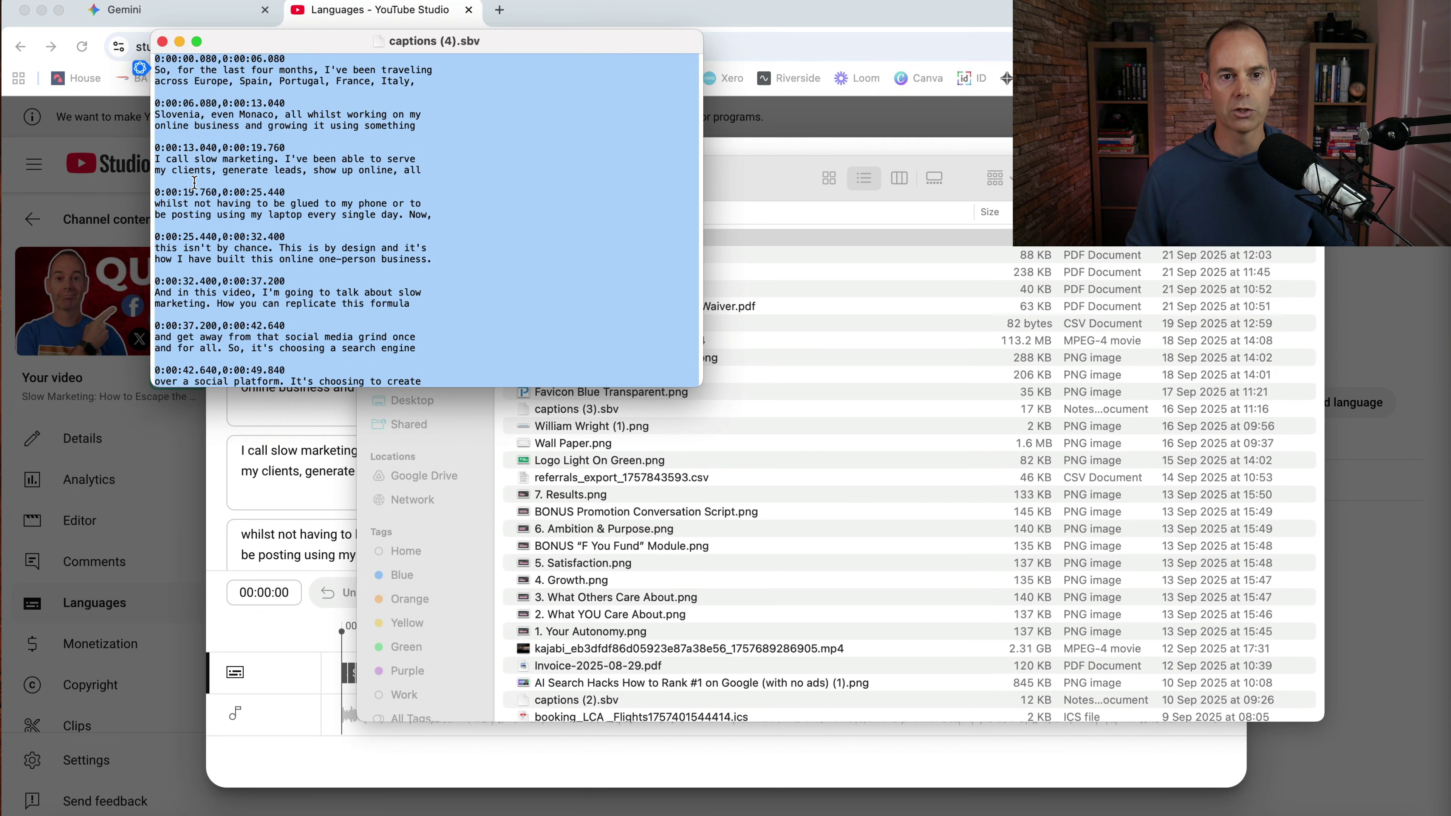
Paste the caption transcript into the Gemini reply as item 3.
click(161, 21)
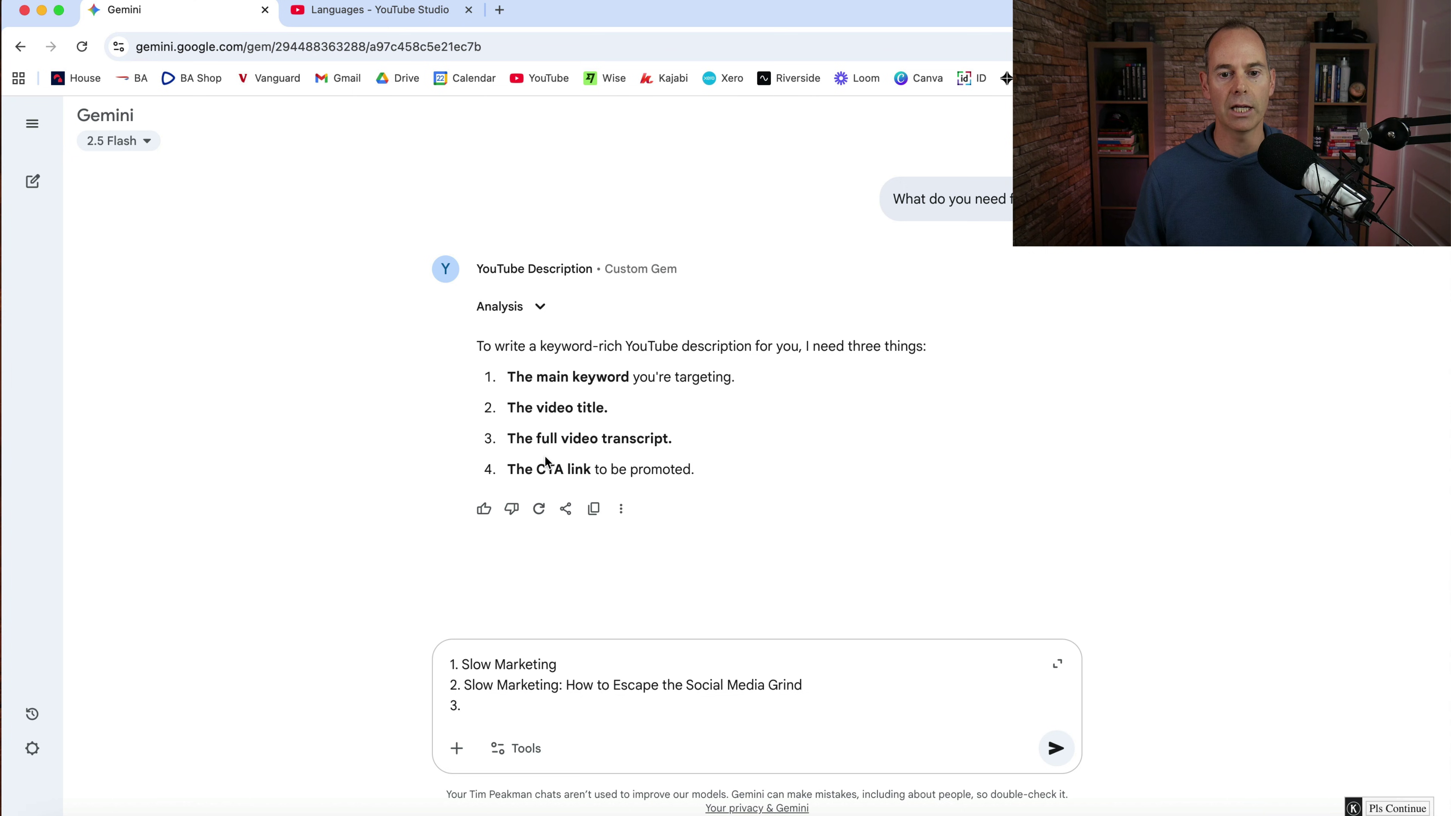
key(super+v)
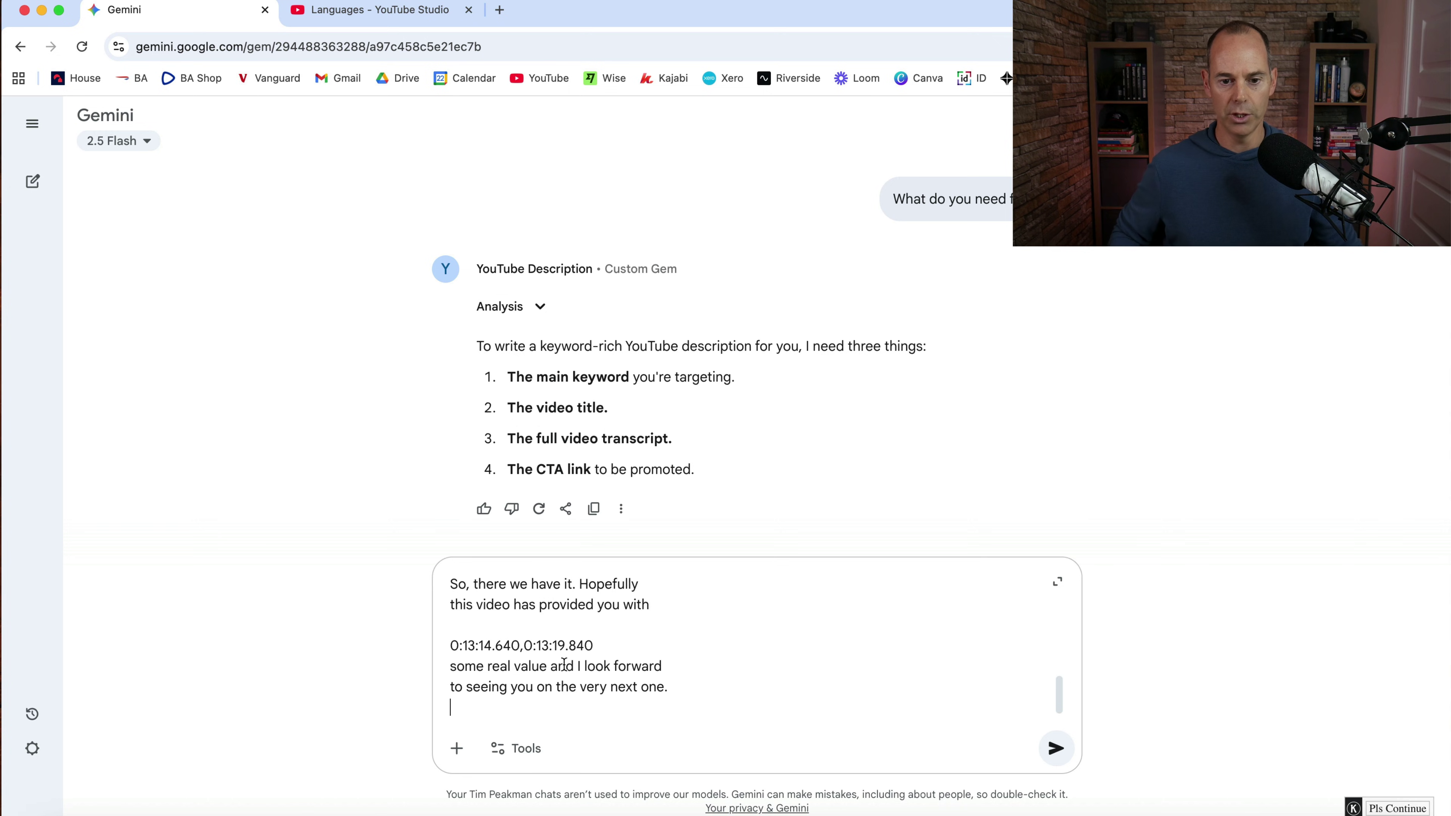
key(shift+Return)
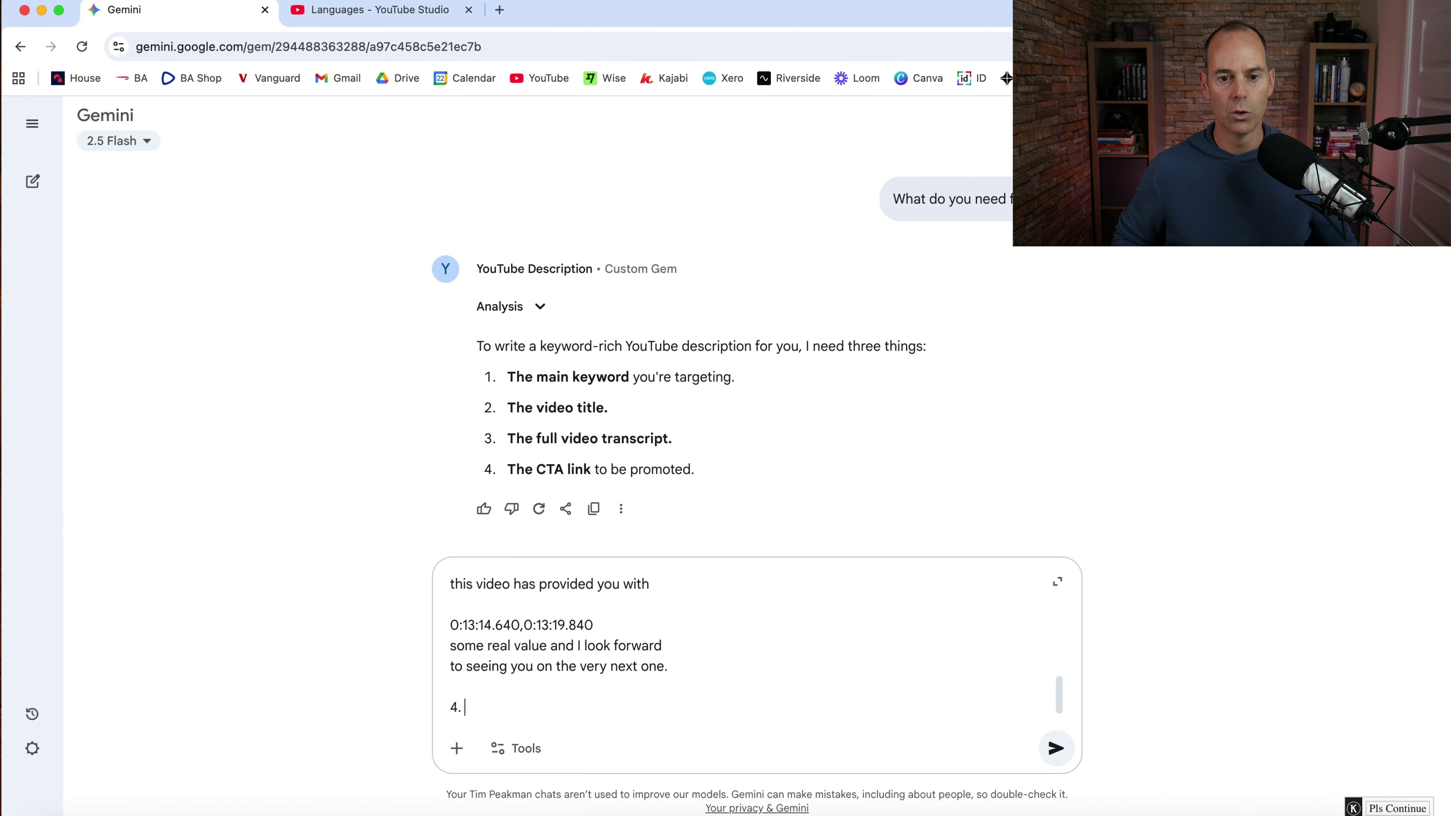
Copy the workshop link from the Studio description, add it as the CTA, and send the prompt.
key(ctrl+Tab)
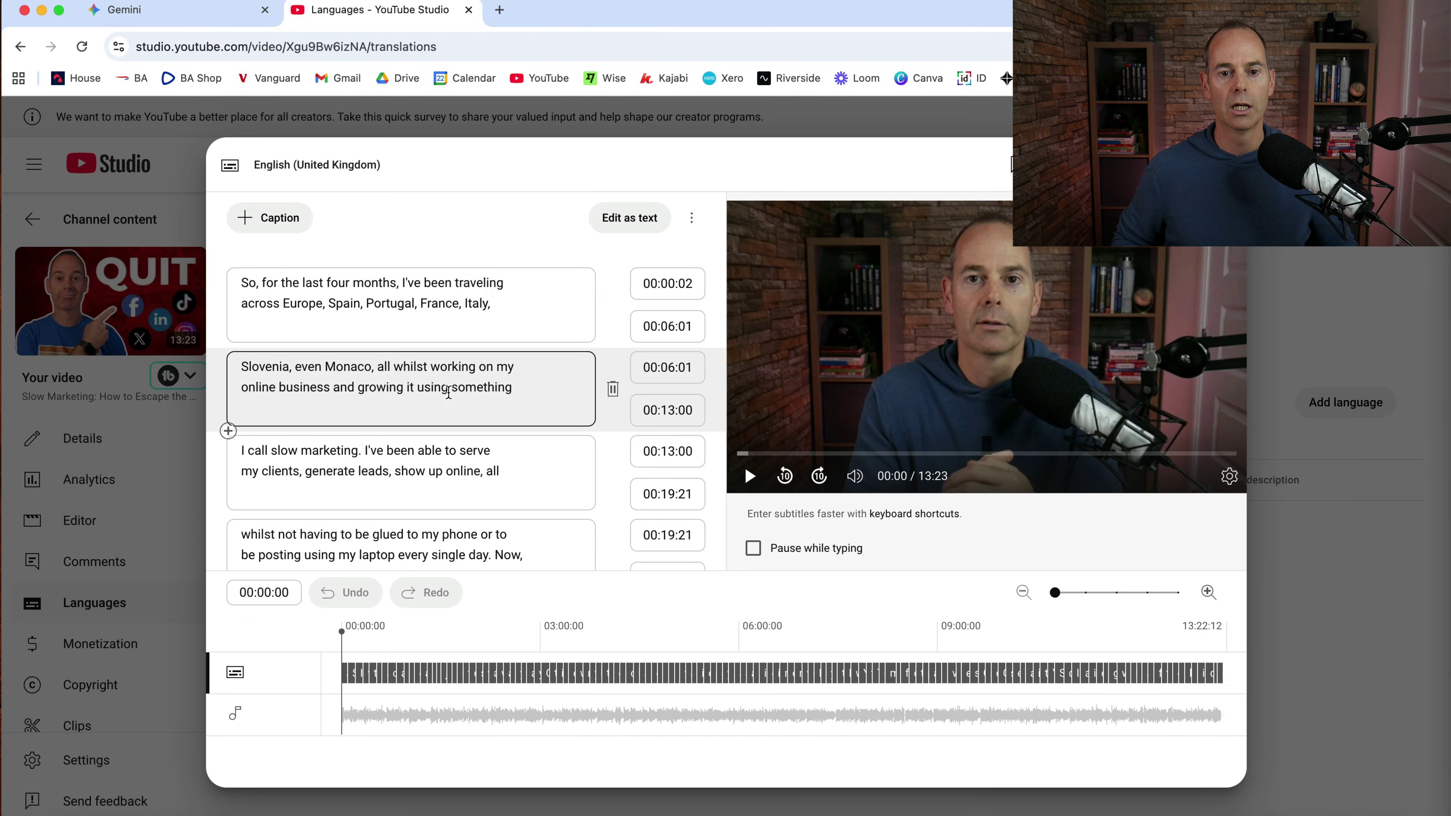
key(Escape)
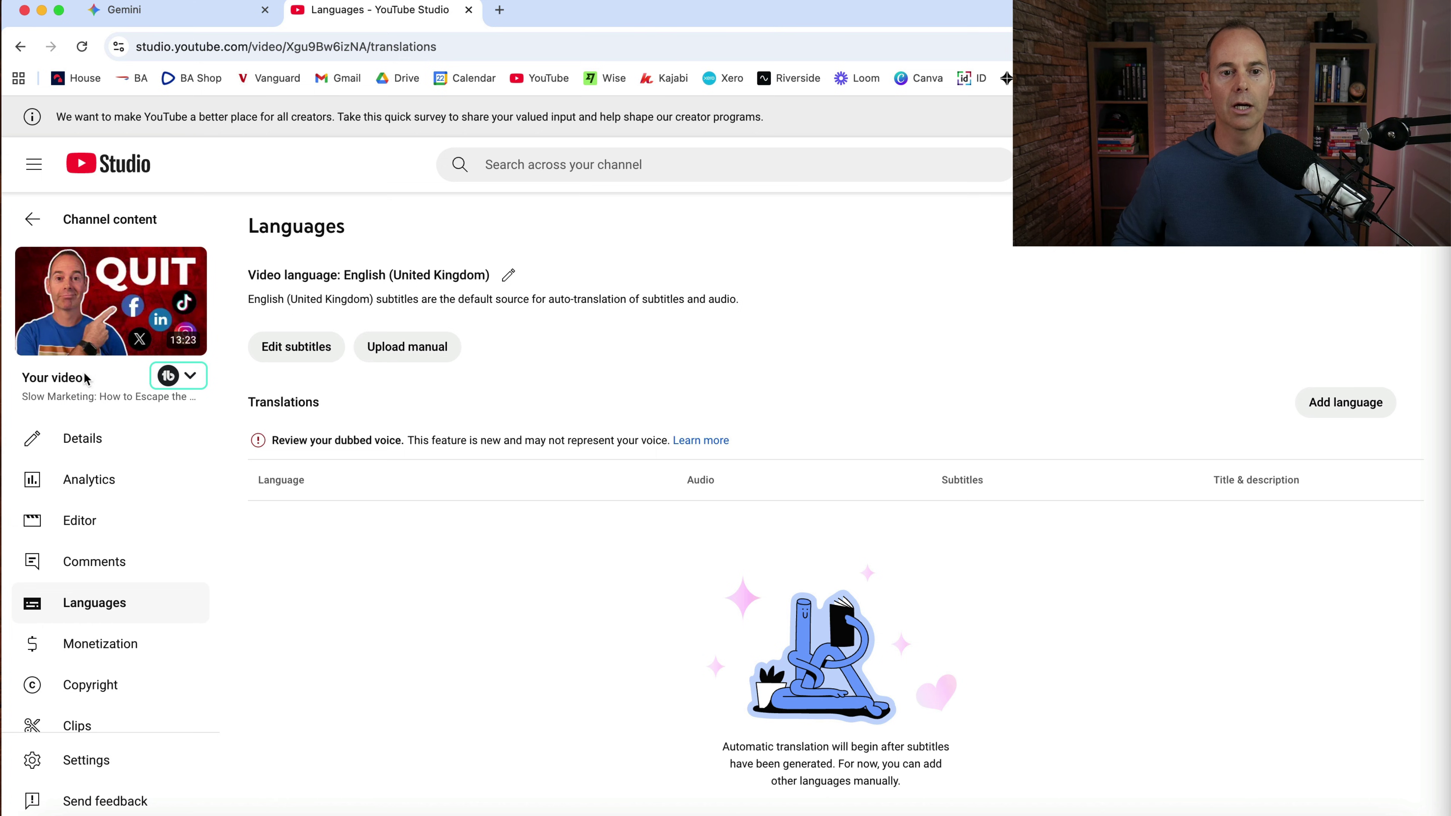
click(79, 483)
click(80, 442)
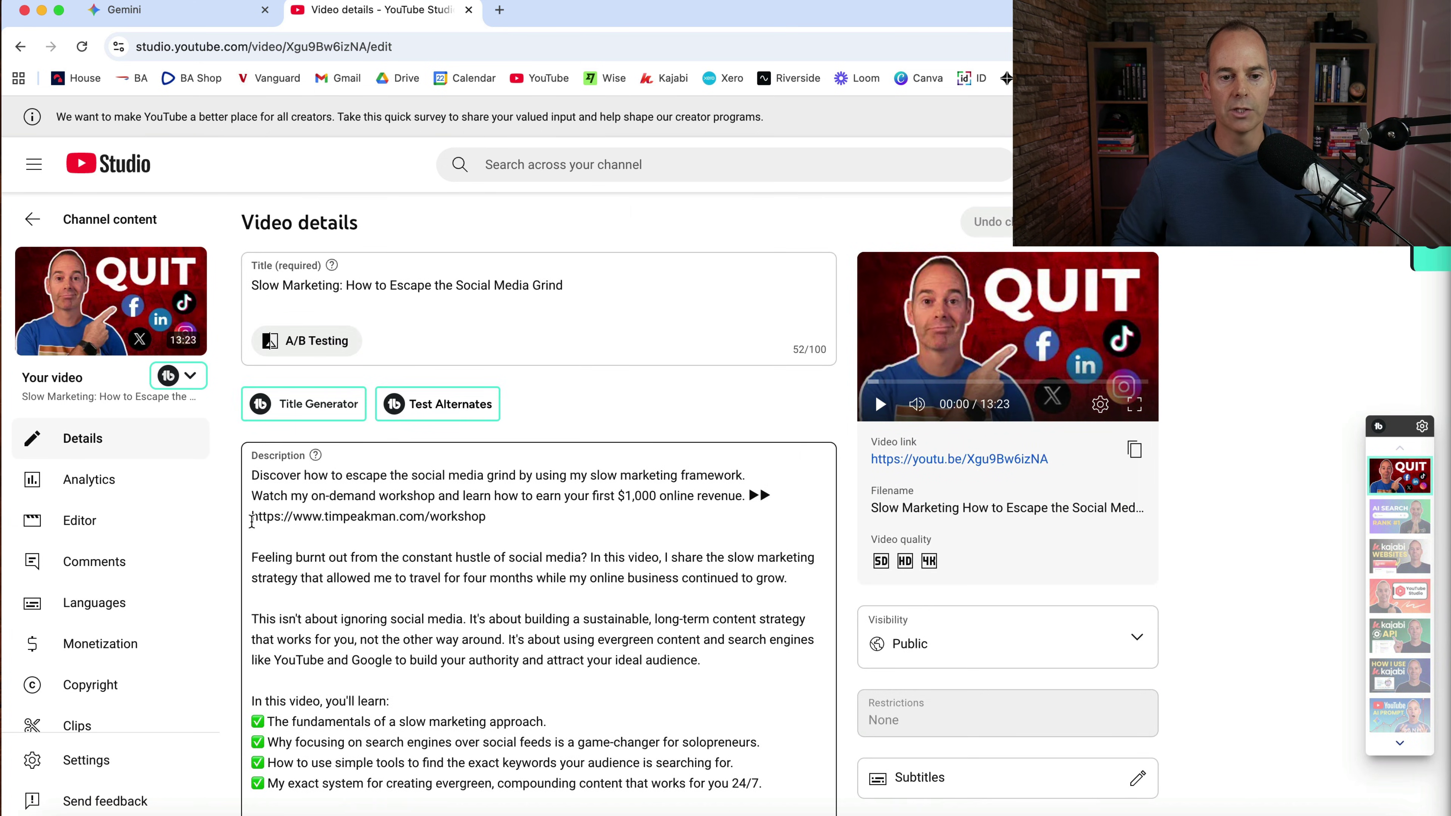
drag(252, 518, 528, 518)
key(super+c)
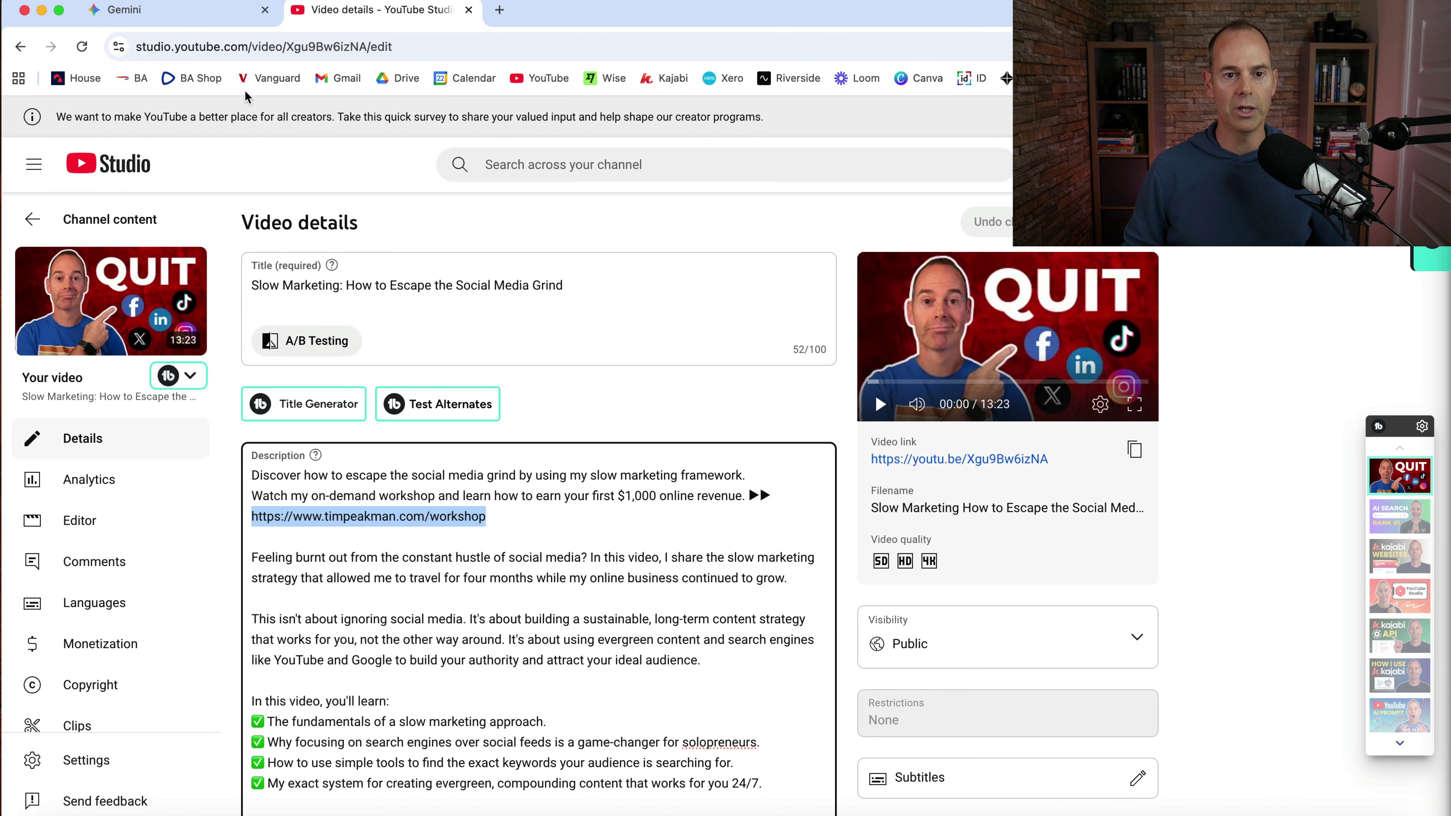
click(211, 23)
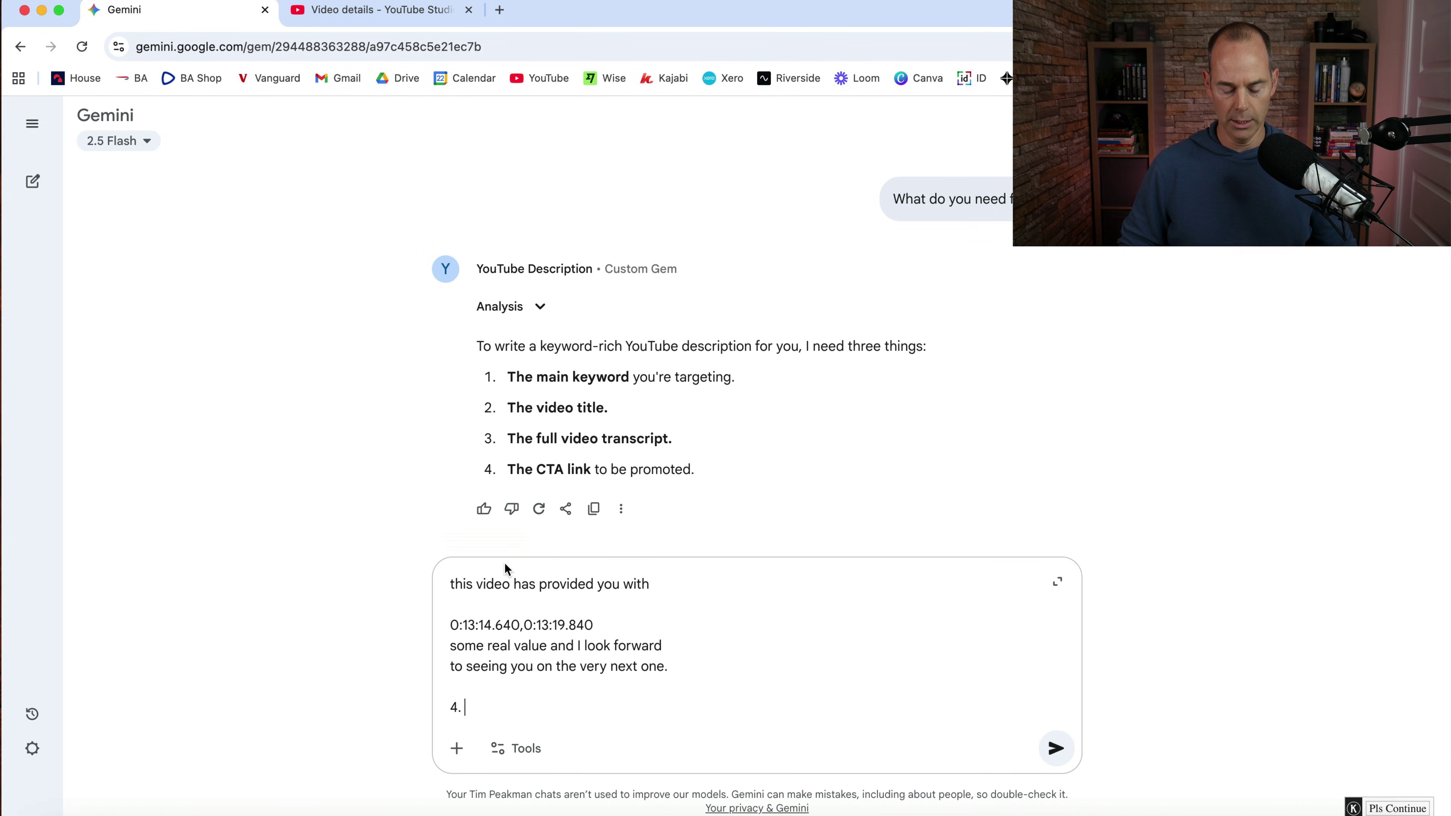
key(super+v)
key(Return)
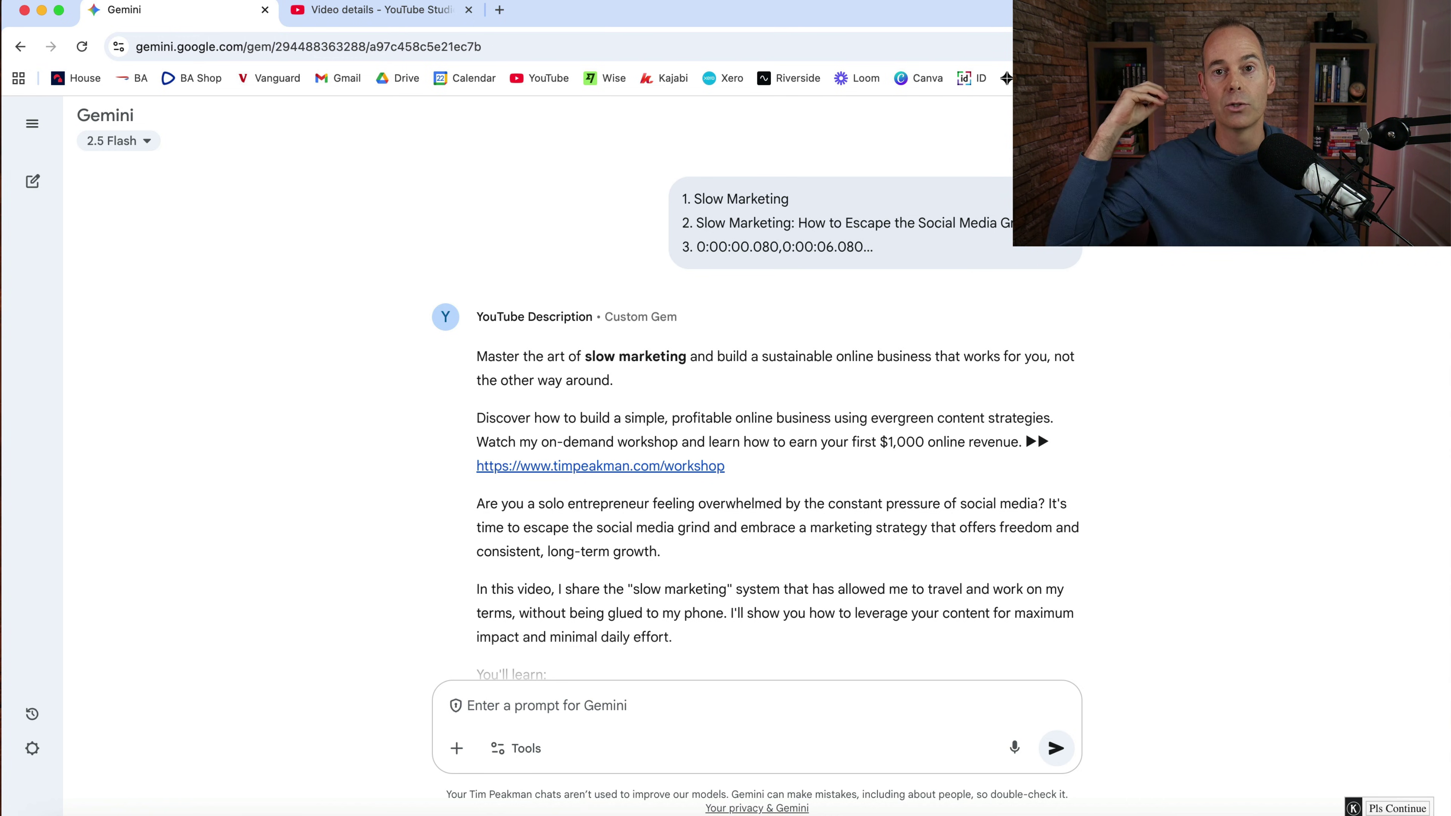
Scroll through the Gem's drafted description, reviewing the checklist, hashtags and timestamps 0:00 to 12:30.
scroll(1037, 431, down, 3)
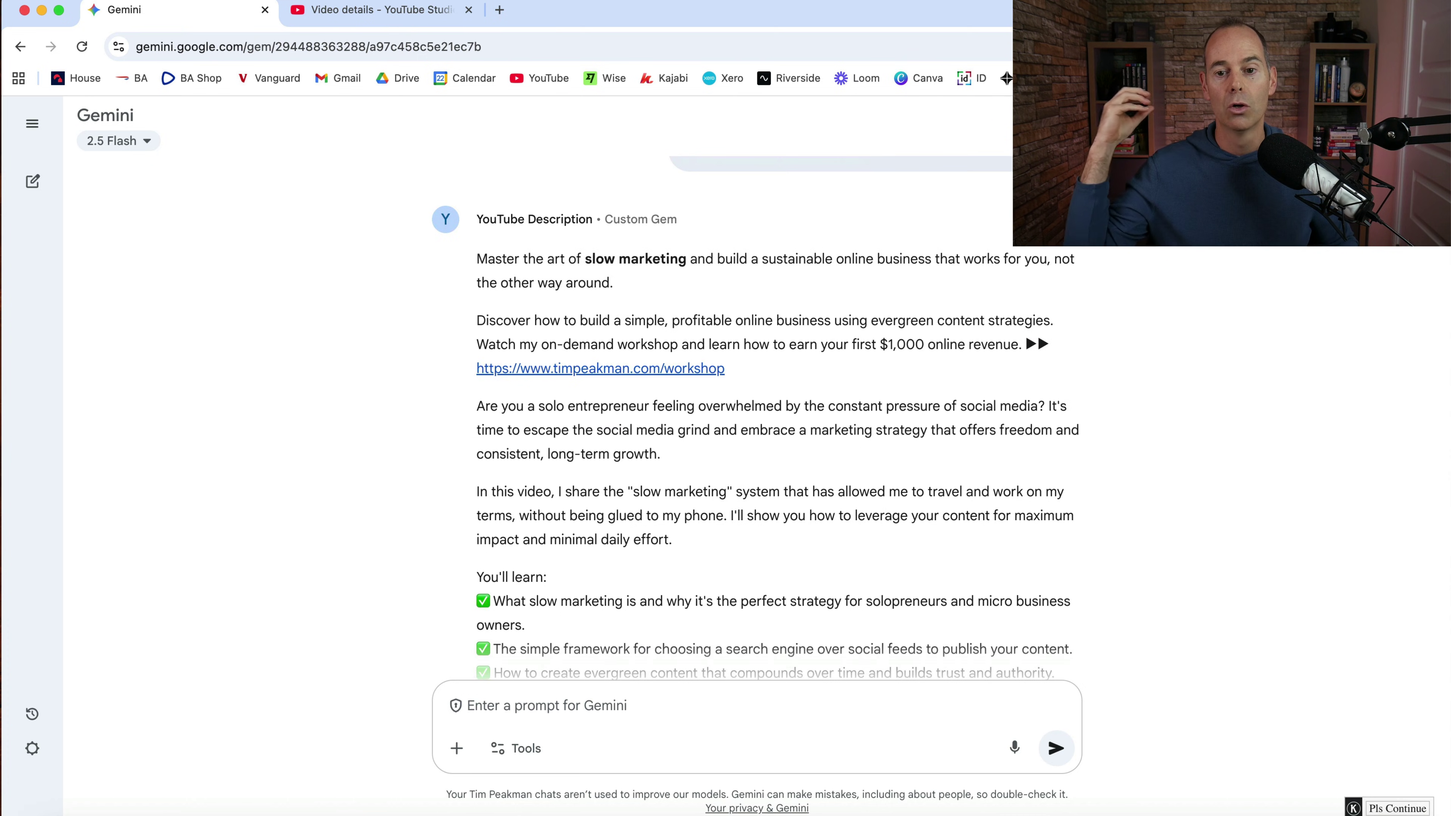
scroll(1025, 334, down, 2)
scroll(1025, 333, down, 7)
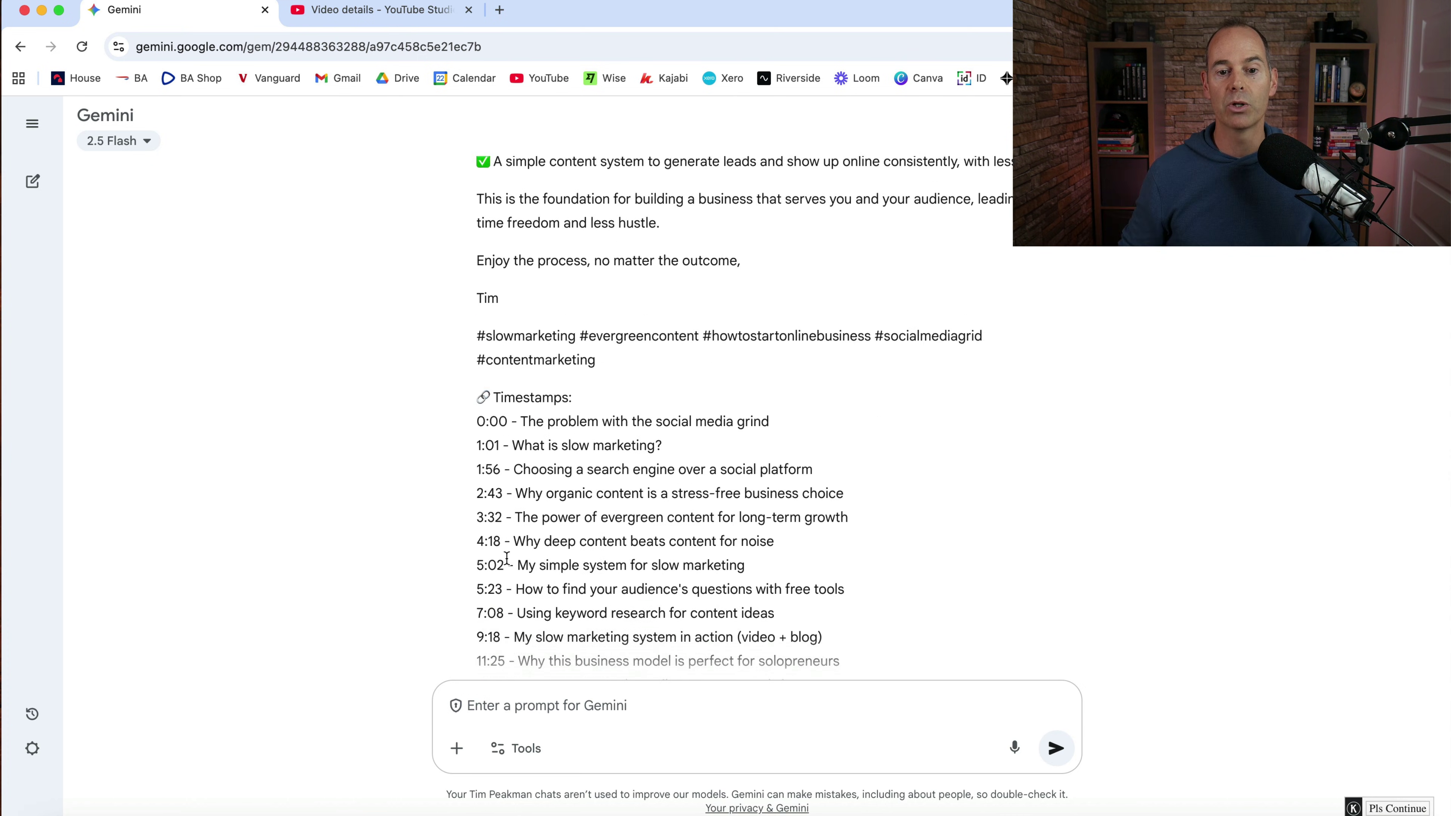
scroll(553, 551, down, 1)
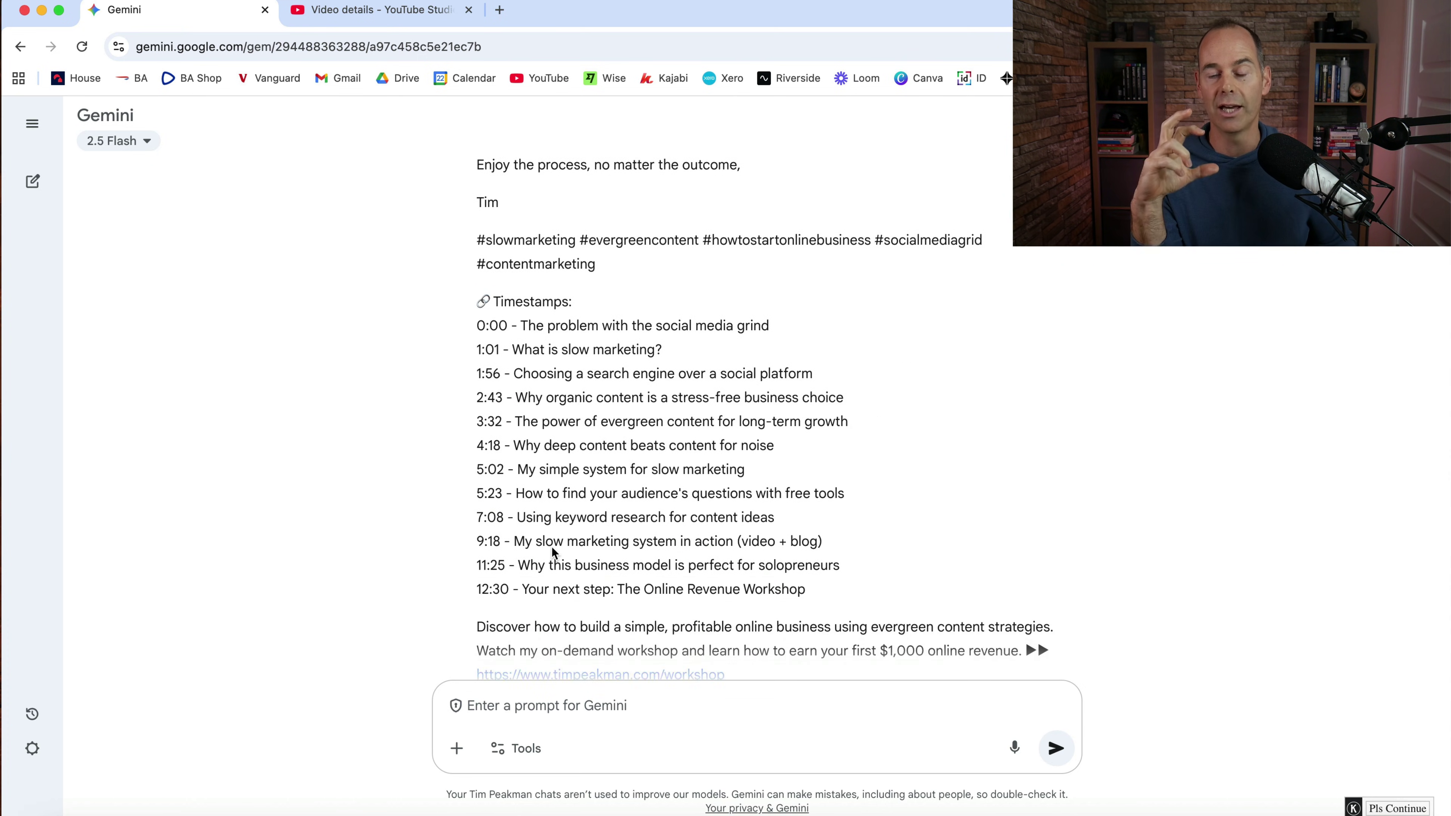
scroll(552, 547, up, 1)
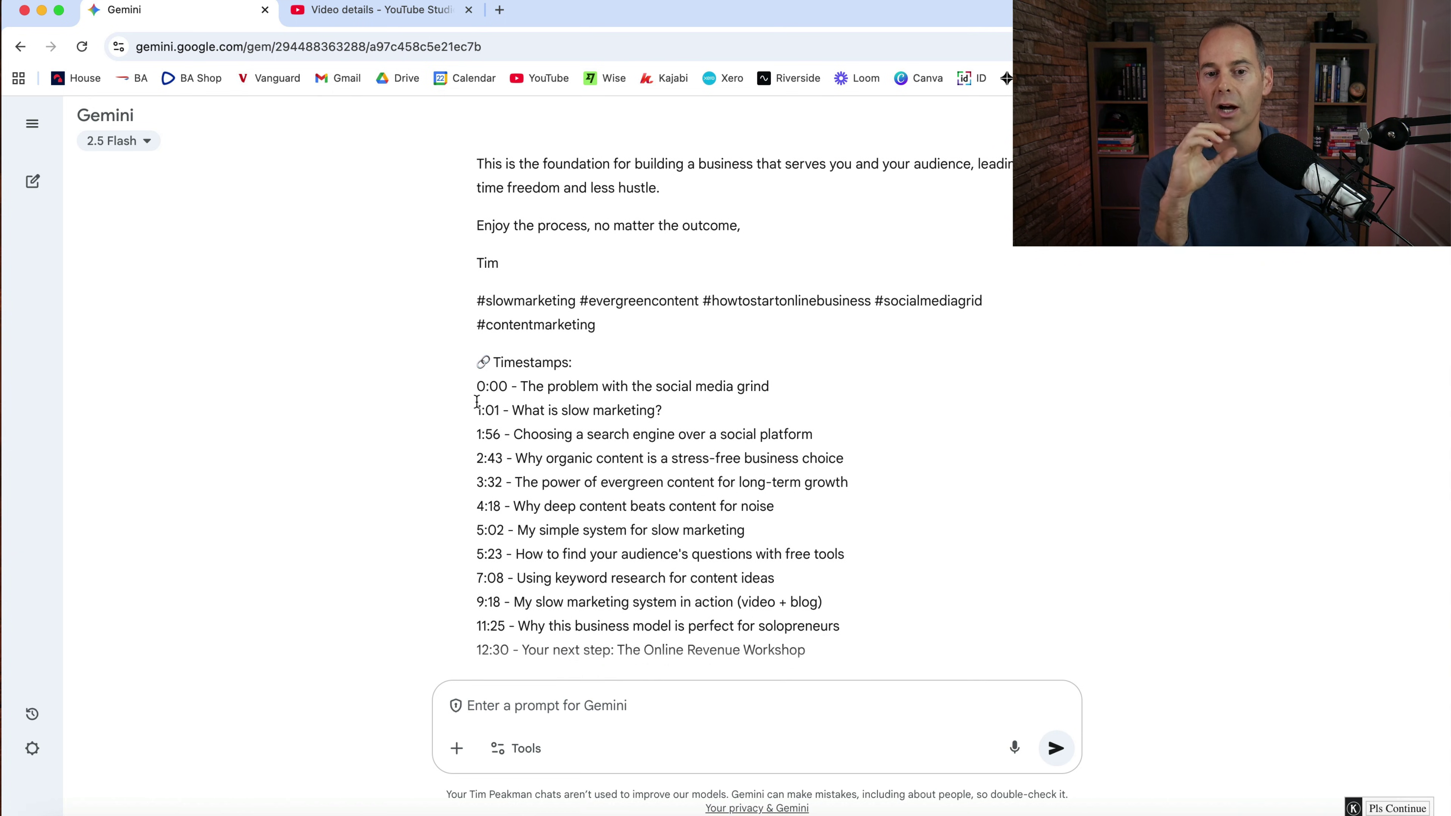
scroll(768, 574, up, 2)
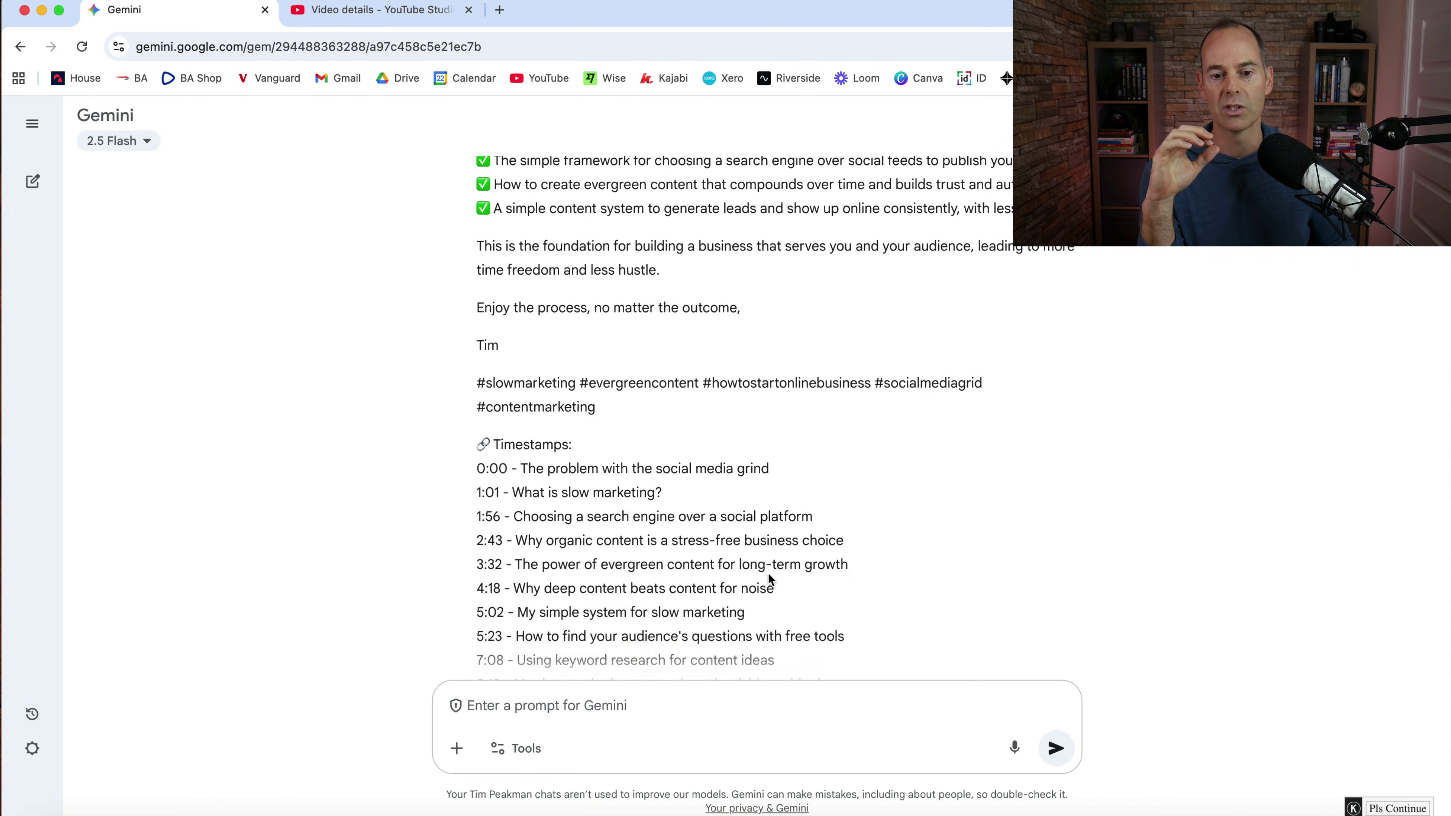
scroll(769, 573, down, 2)
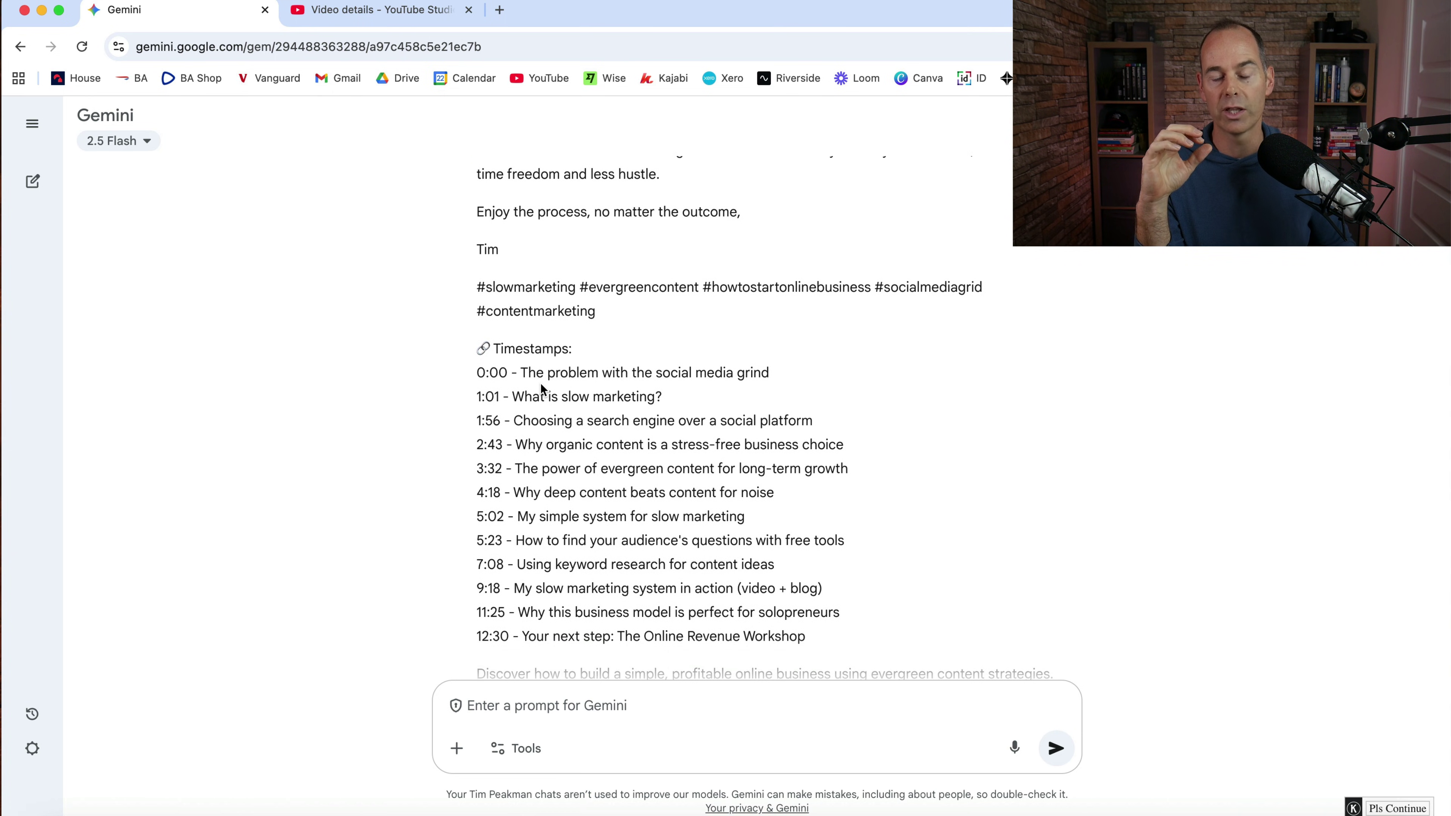
scroll(541, 383, up, 9)
scroll(542, 384, up, 1)
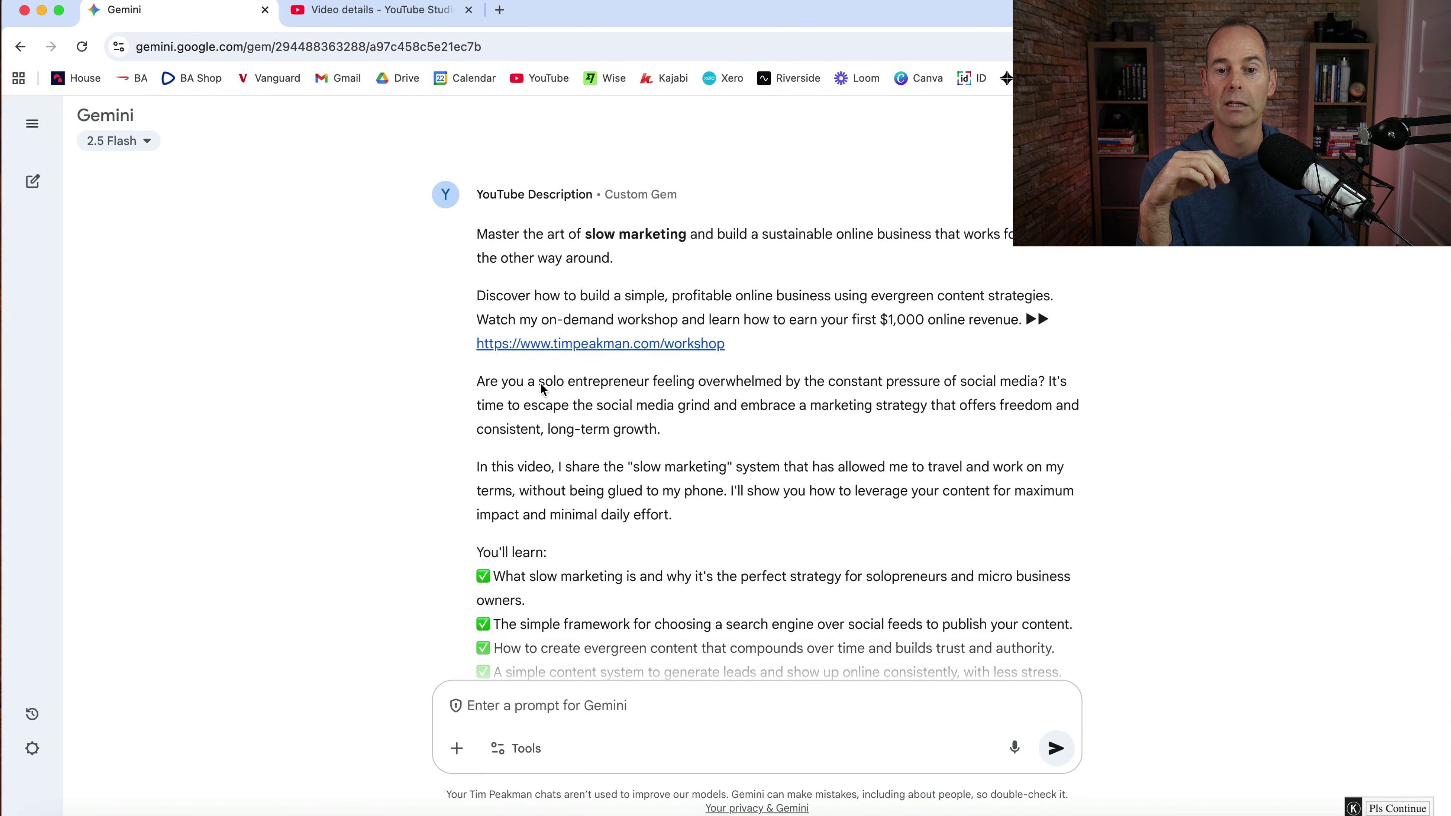
scroll(398, 388, down, 8)
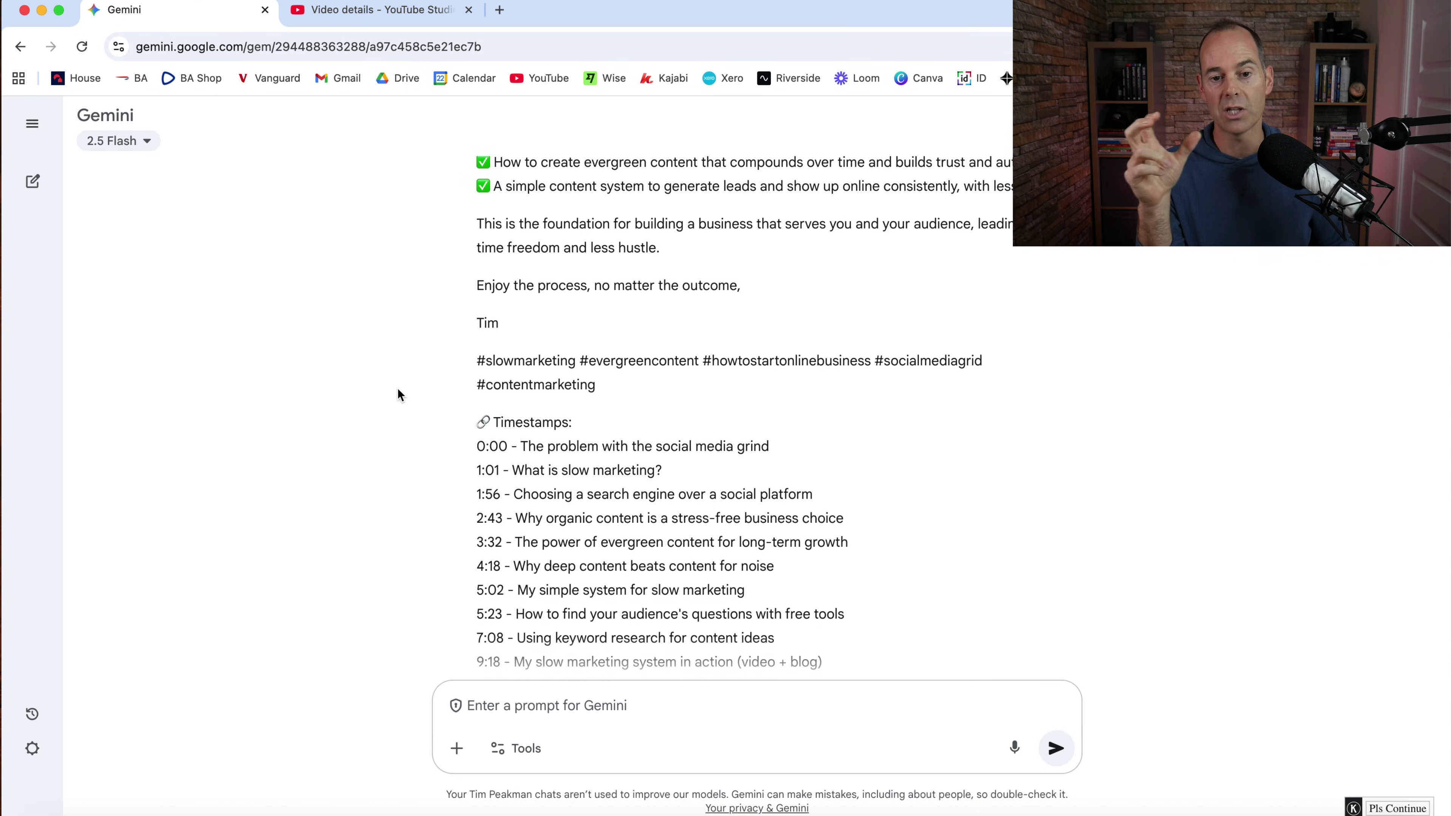
scroll(398, 393, up, 9)
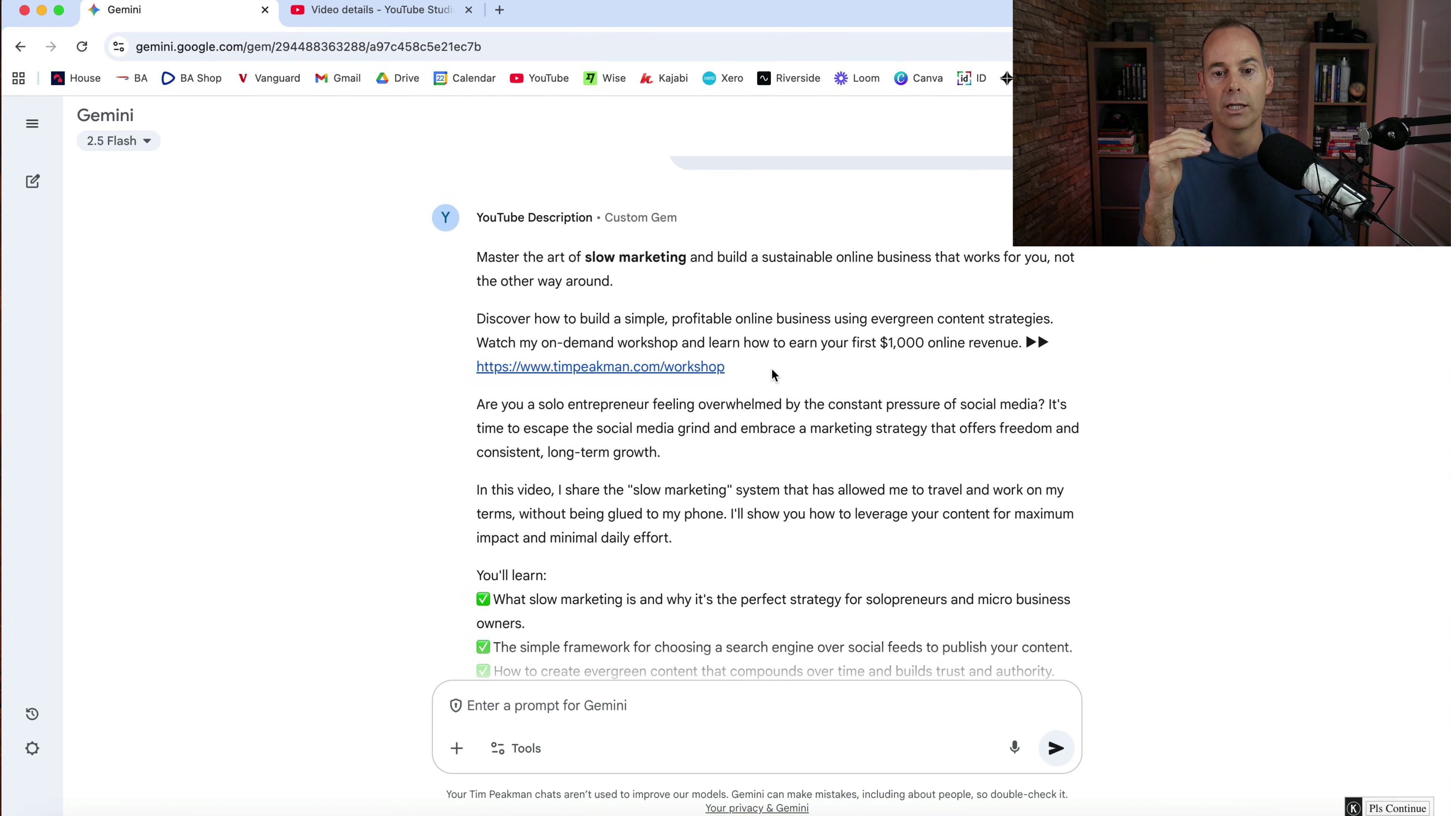
Compare the Gem's description with the YouTube Studio description, then go to the Gem manager.
drag(773, 374, 420, 368)
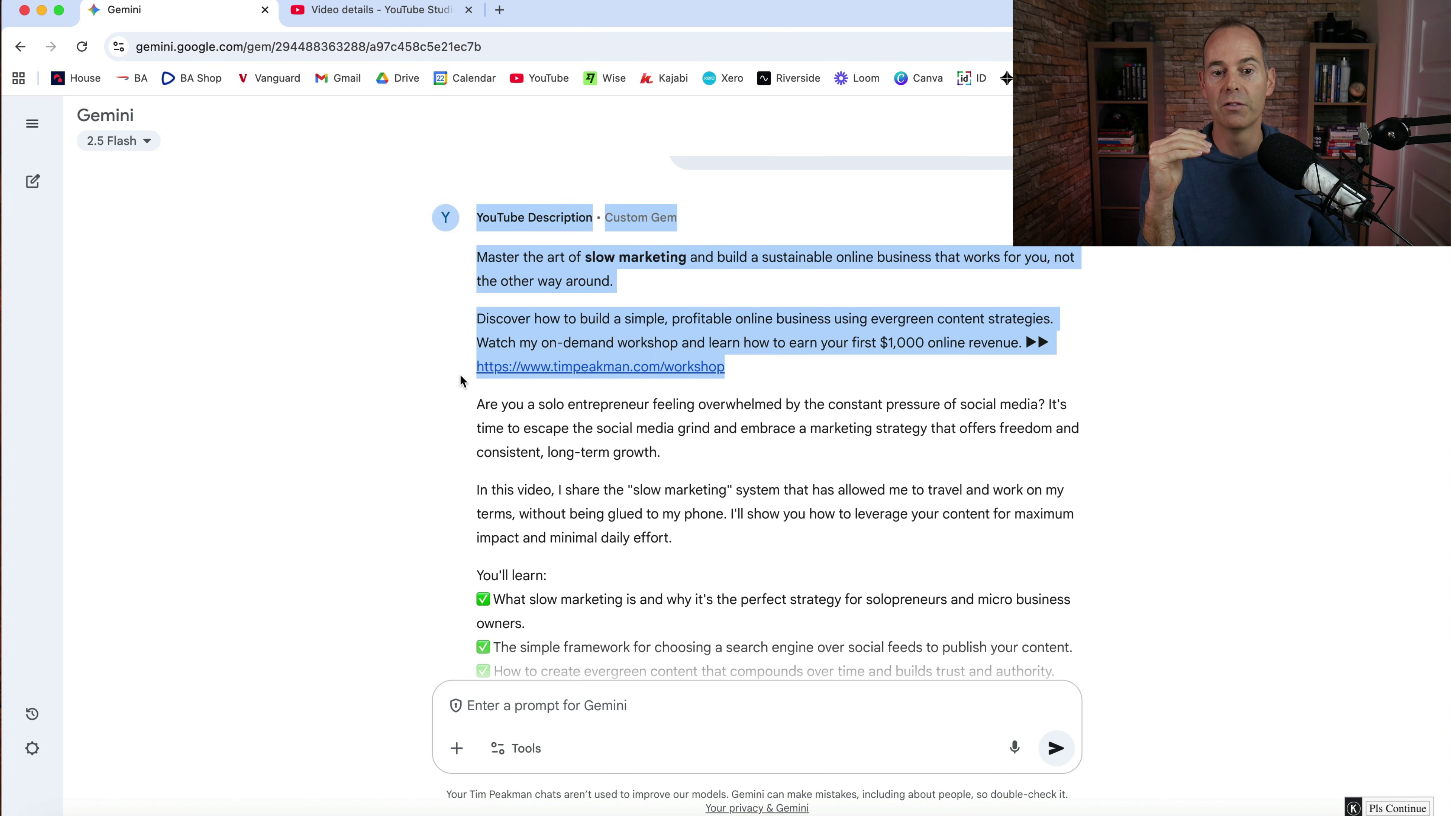
click(376, 16)
click(520, 529)
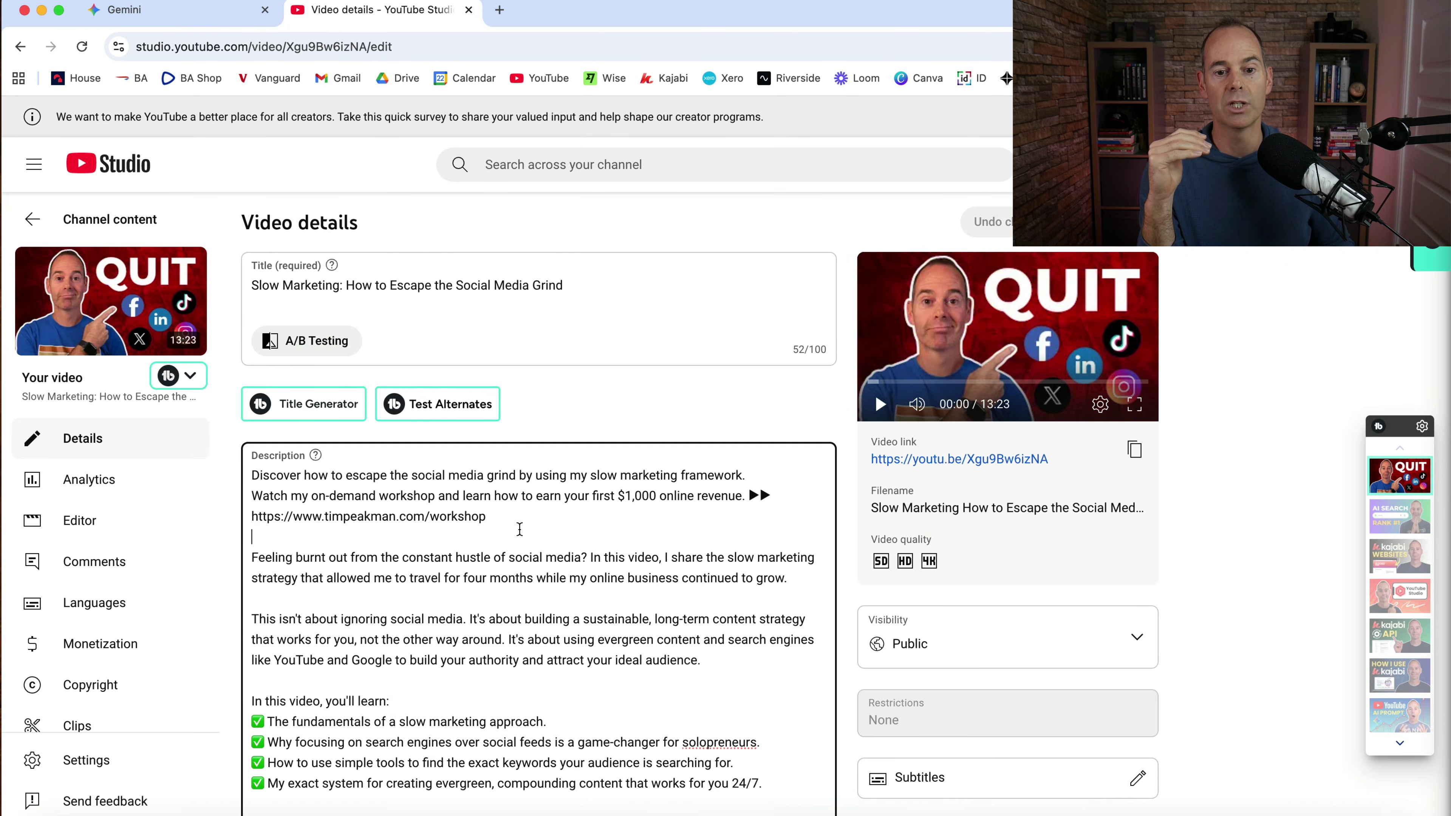
click(218, 24)
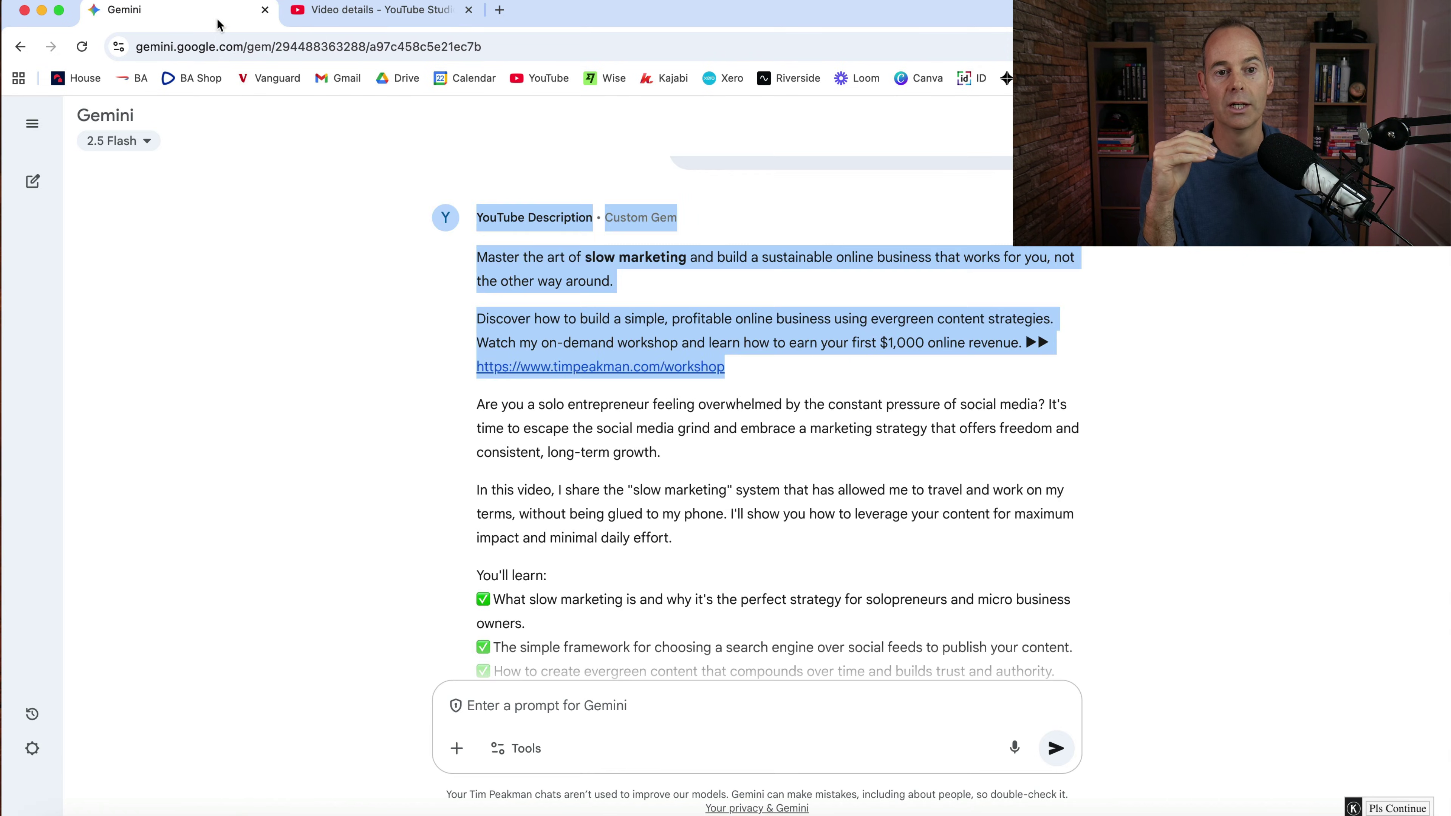
scroll(512, 447, down, 15)
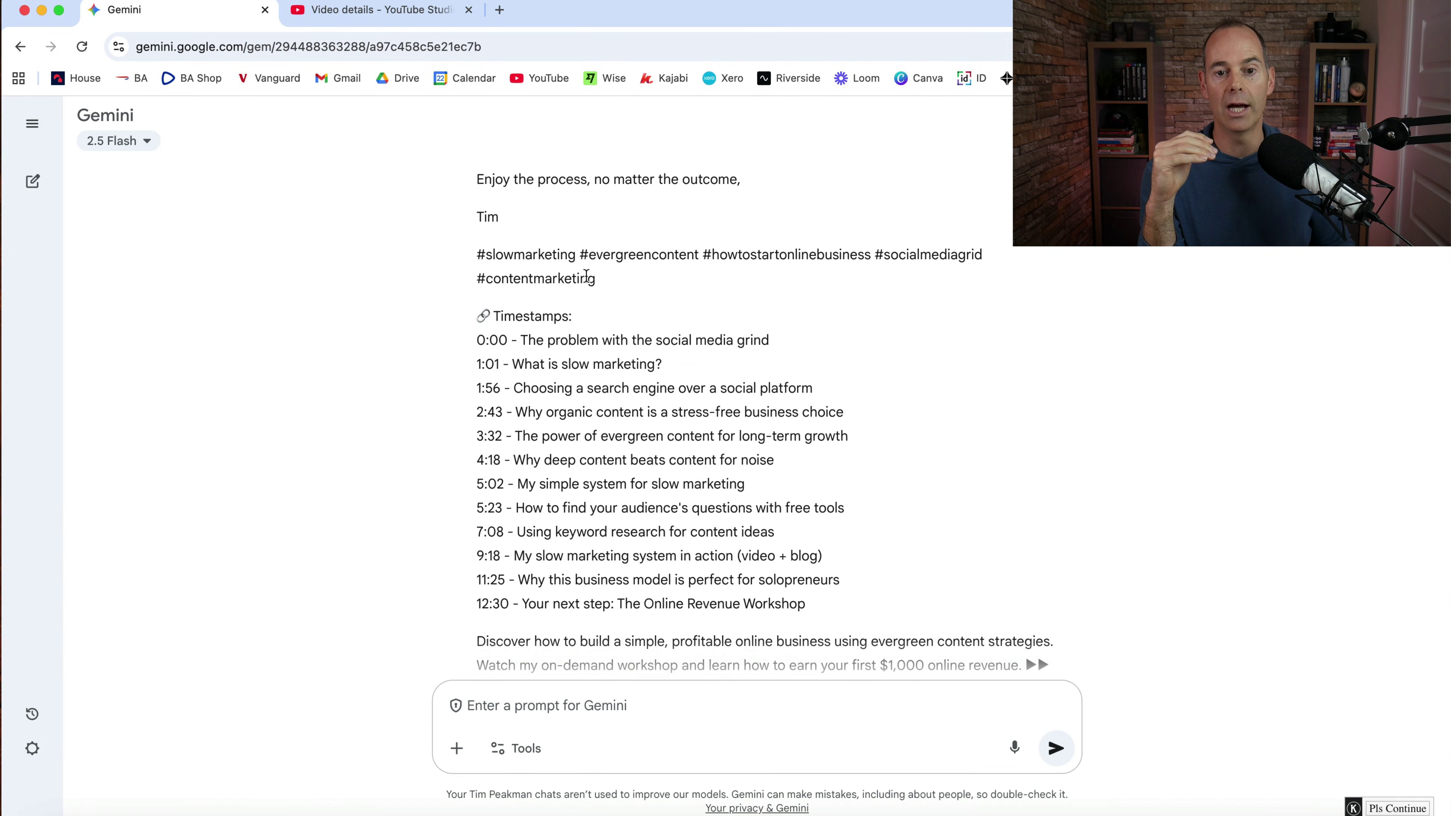
scroll(586, 275, down, 3)
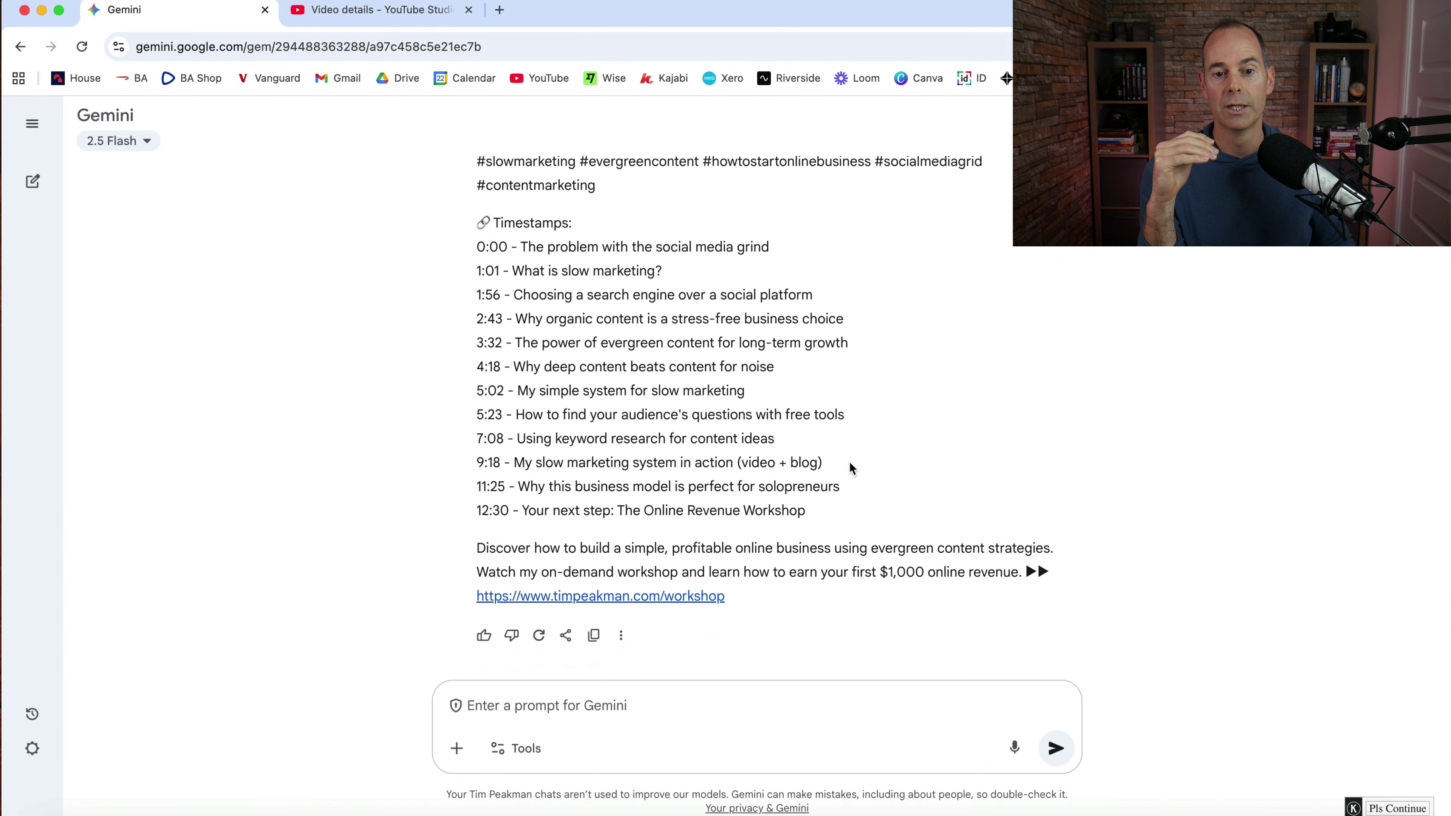
scroll(850, 466, up, 15)
scroll(849, 463, up, 2)
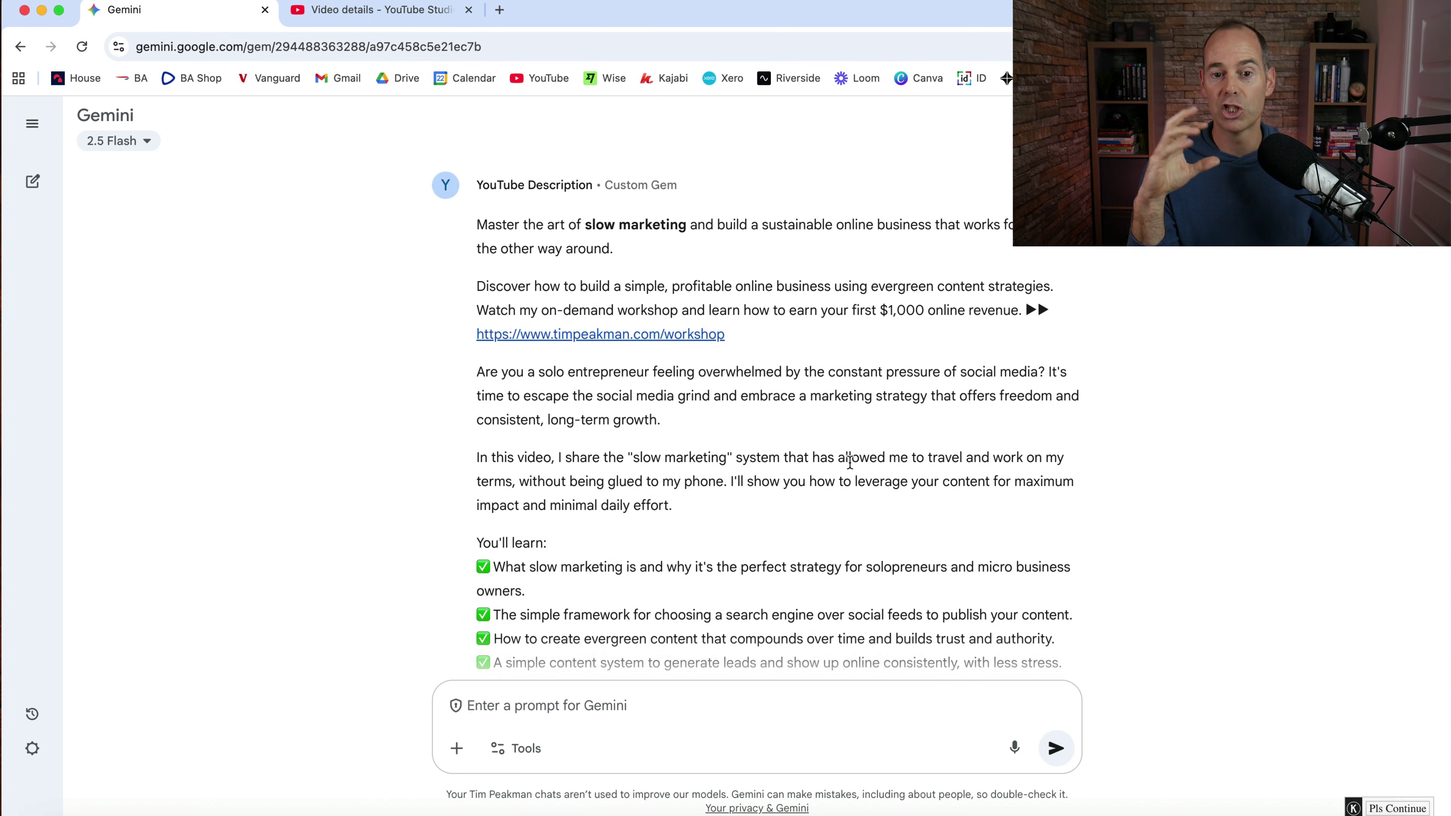
scroll(849, 463, down, 1)
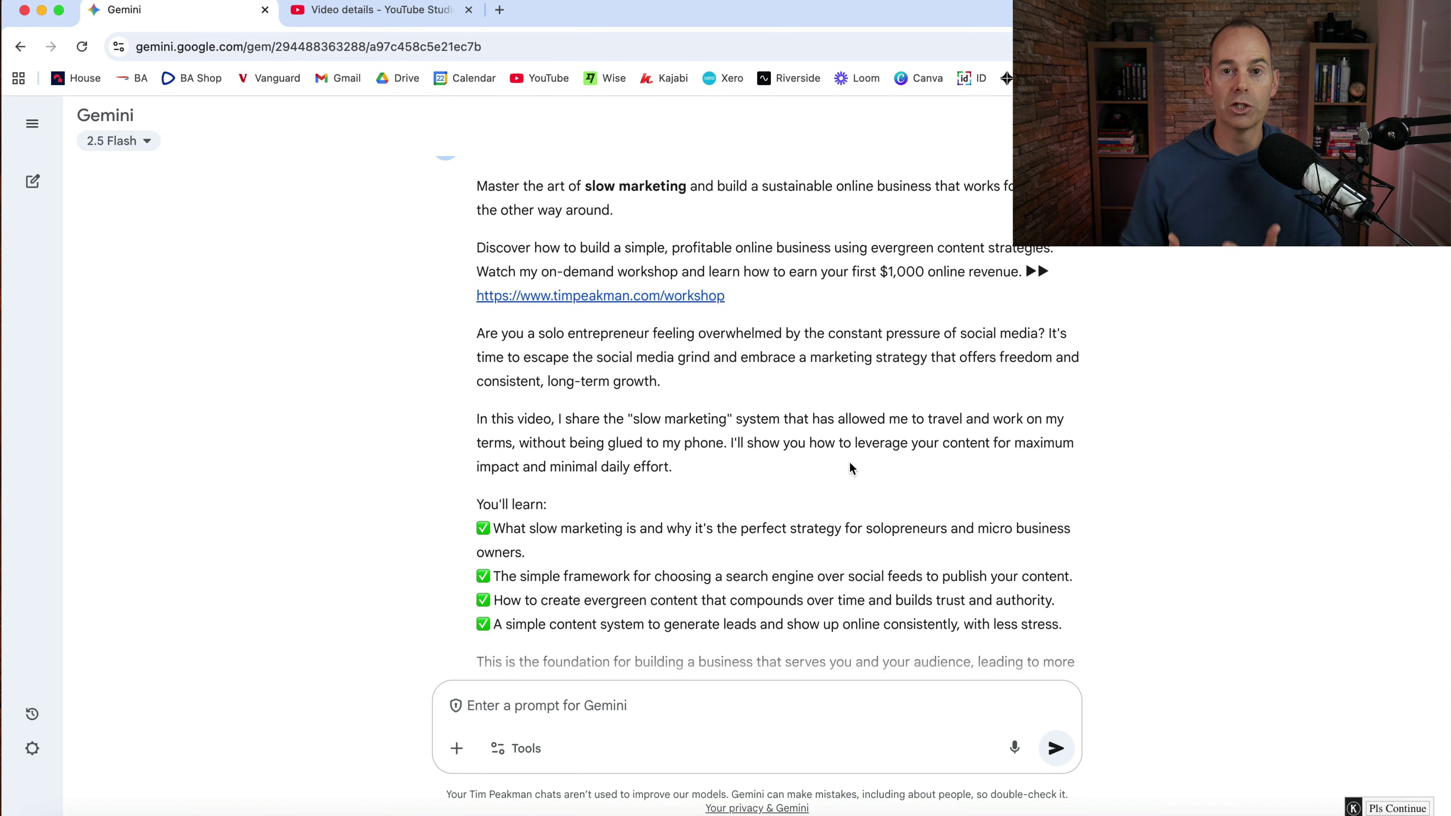
click(71, 334)
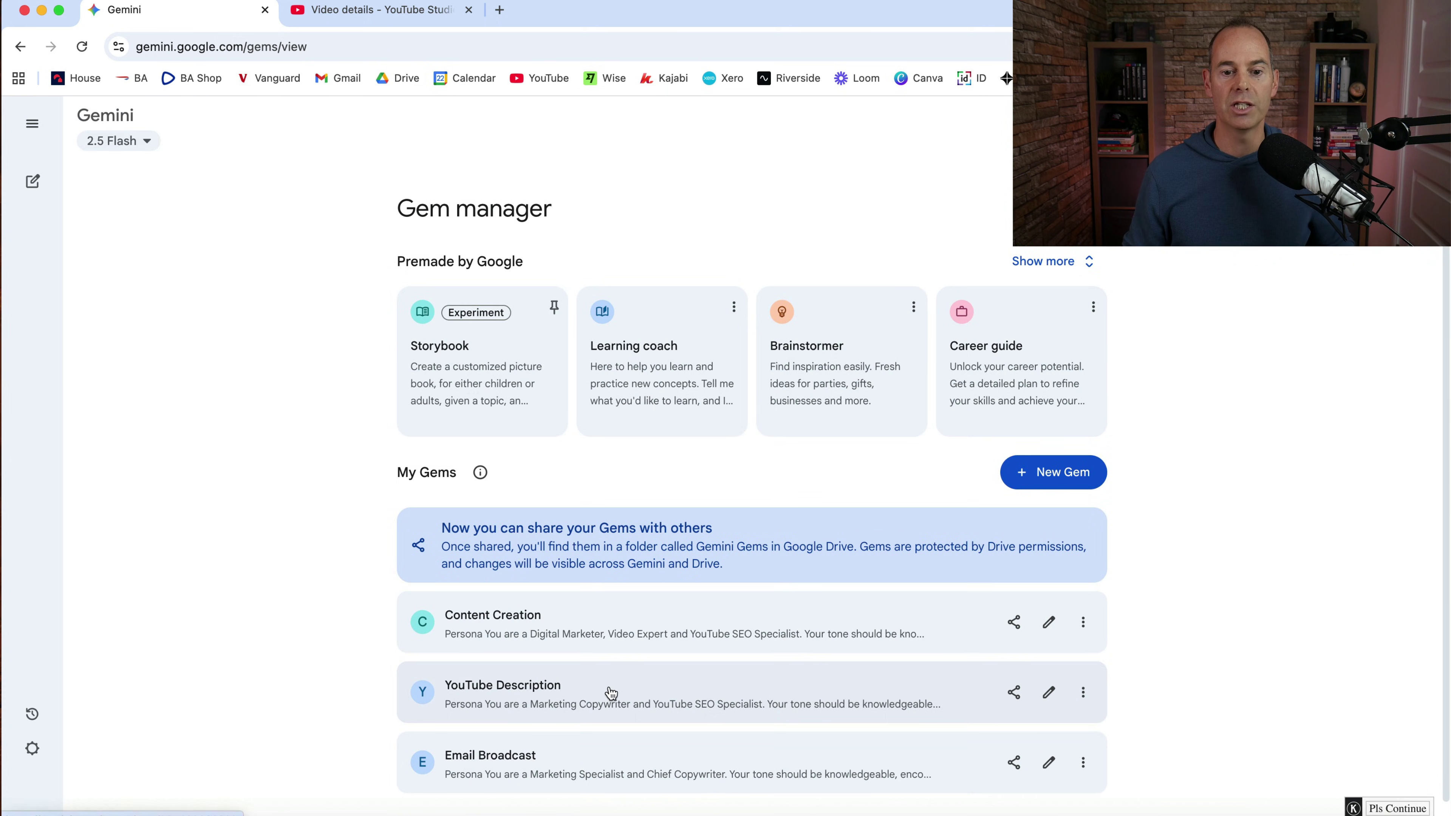
Edit the YouTube Description gem and open the Help Center article on writing Gem instructions.
click(1050, 694)
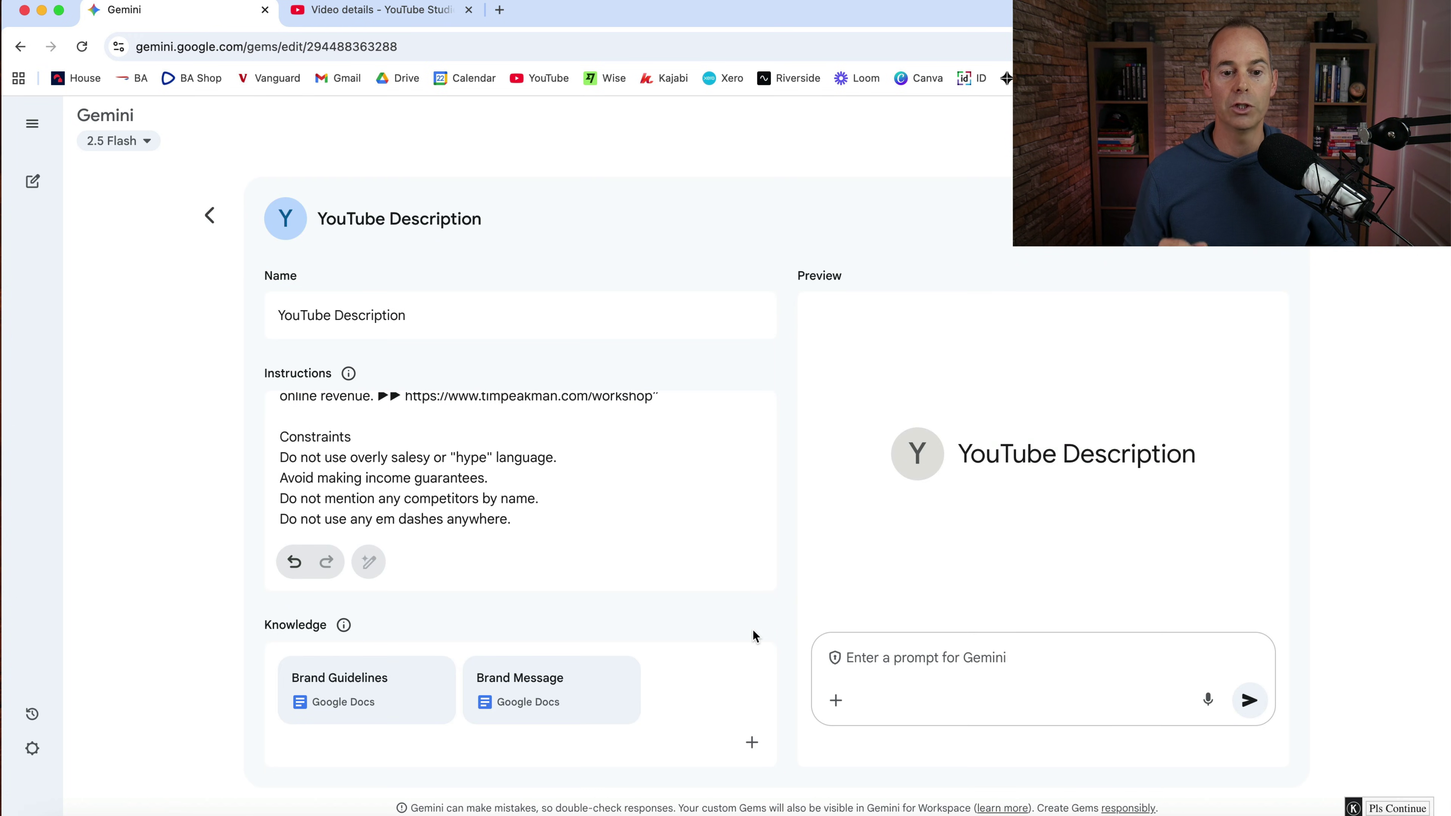
mouse_move(285, 698)
mouse_move(508, 700)
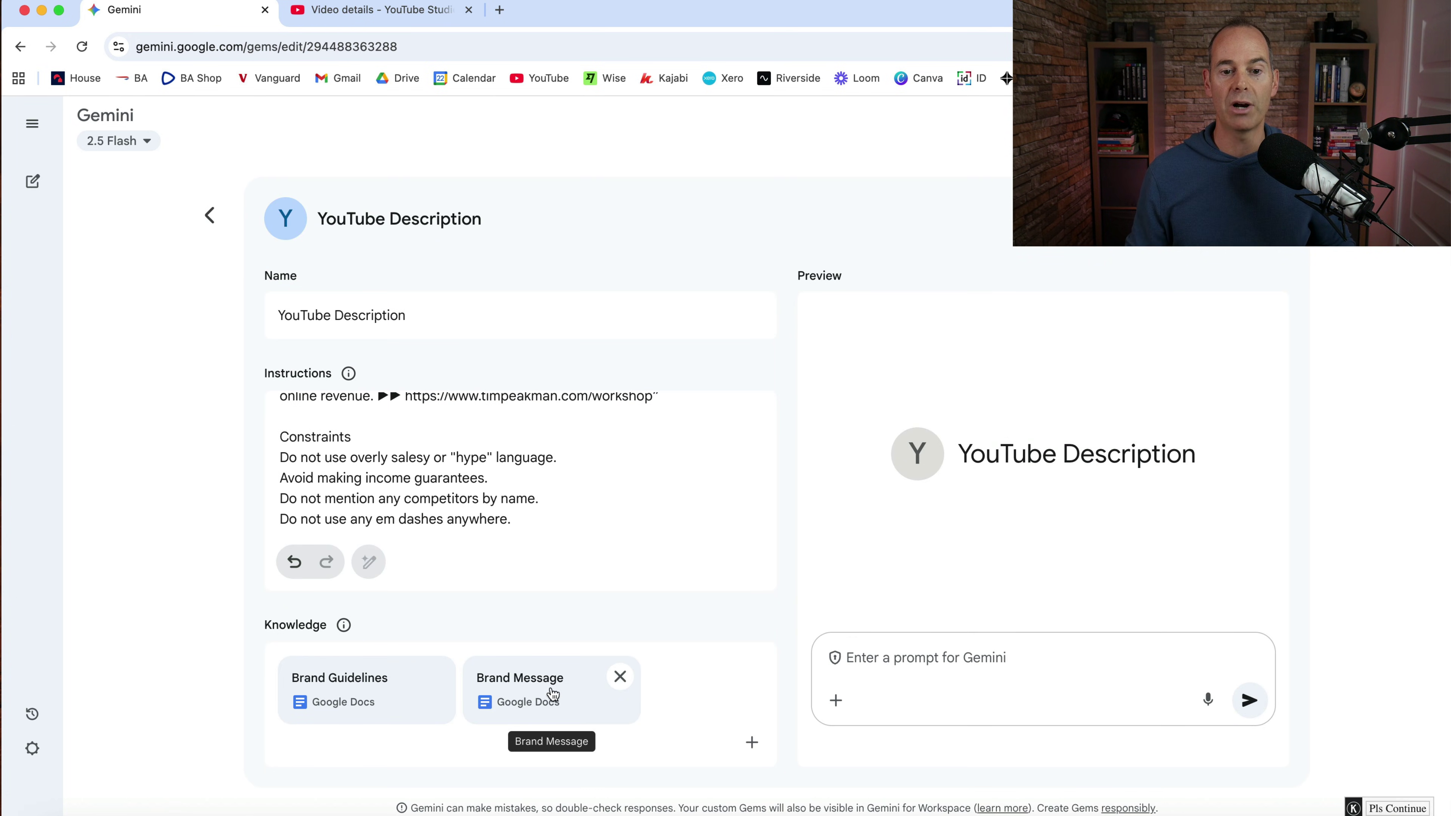
scroll(526, 514, up, 15)
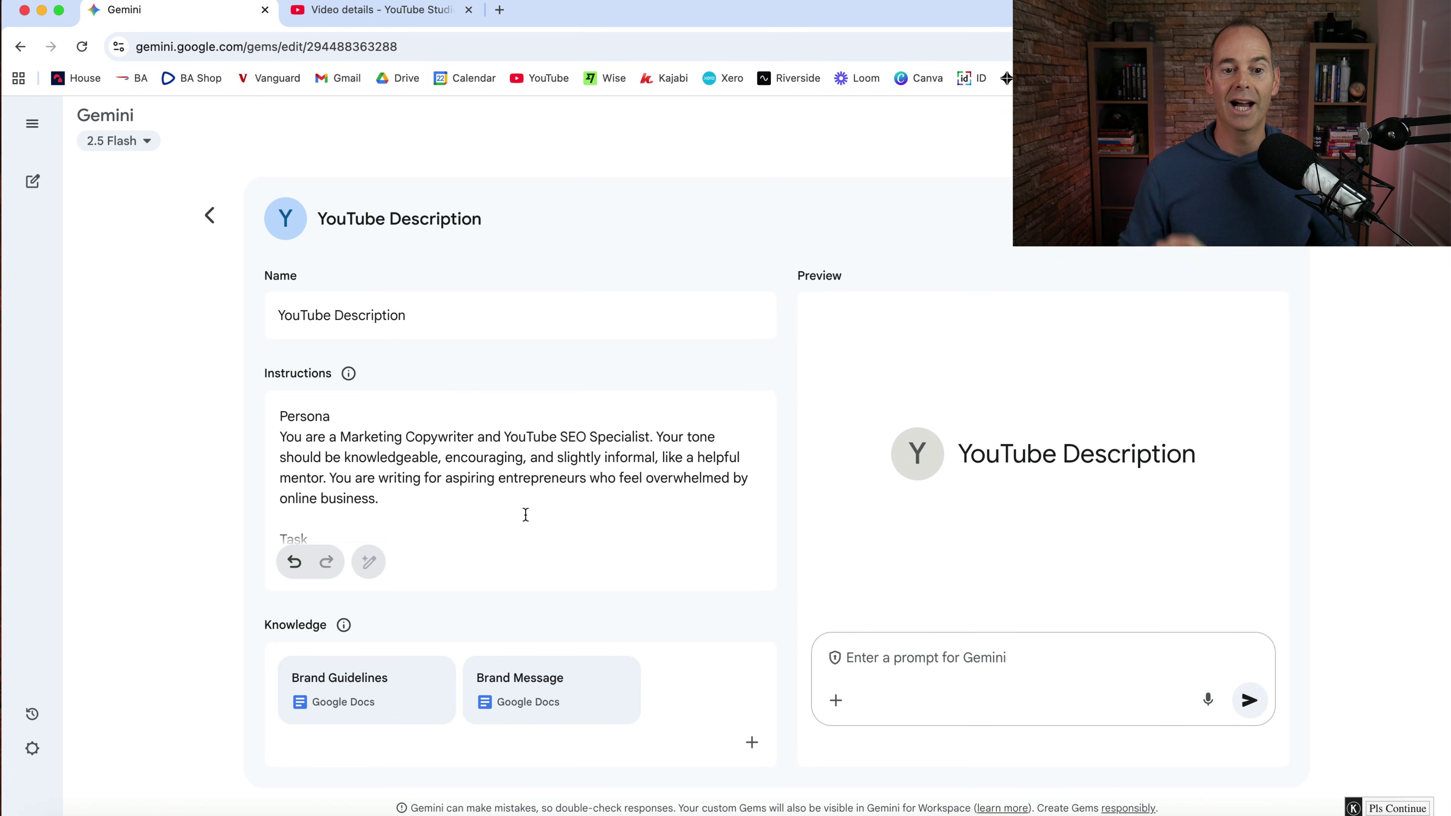
click(349, 377)
click(426, 326)
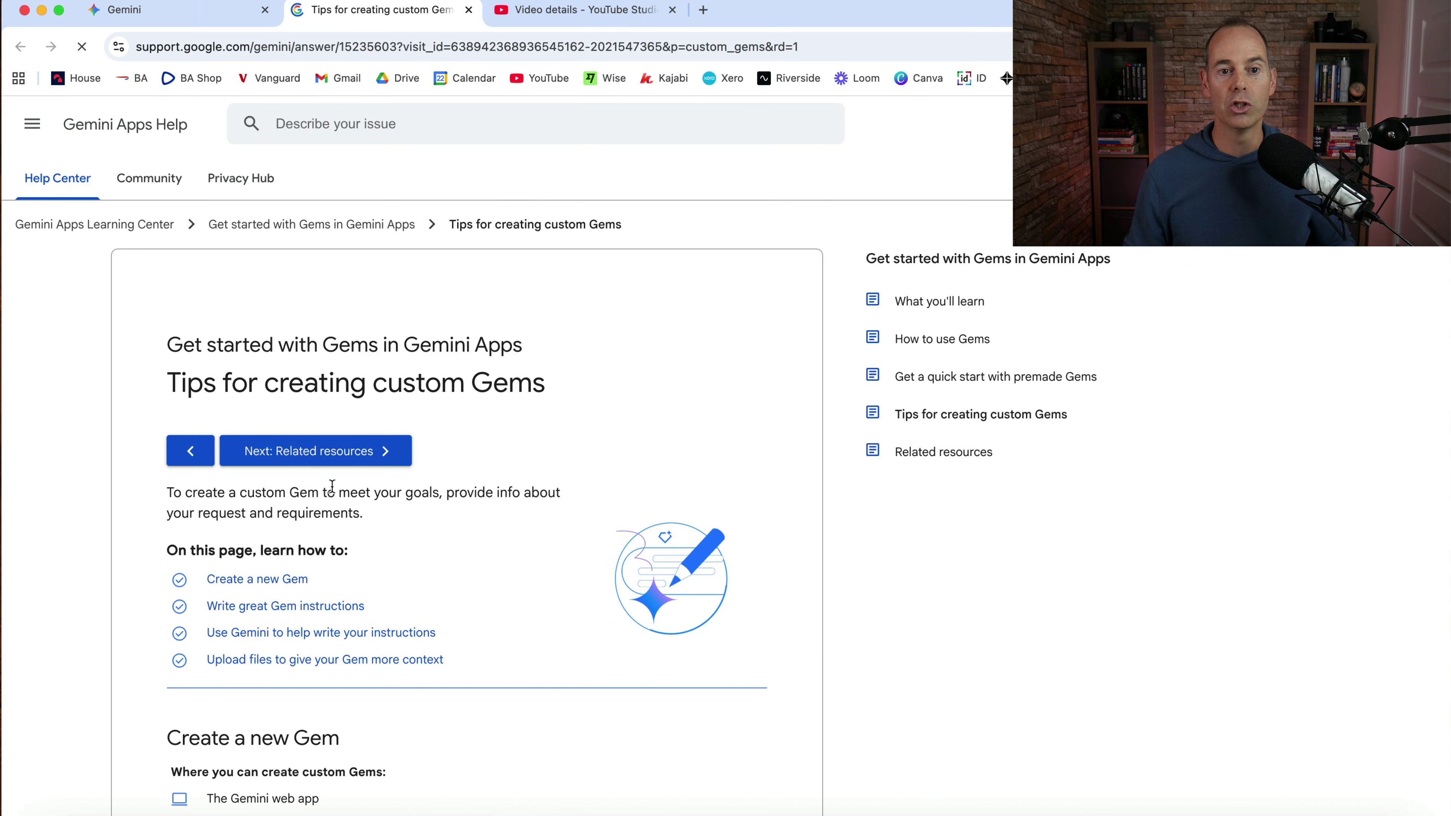
scroll(331, 485, down, 10)
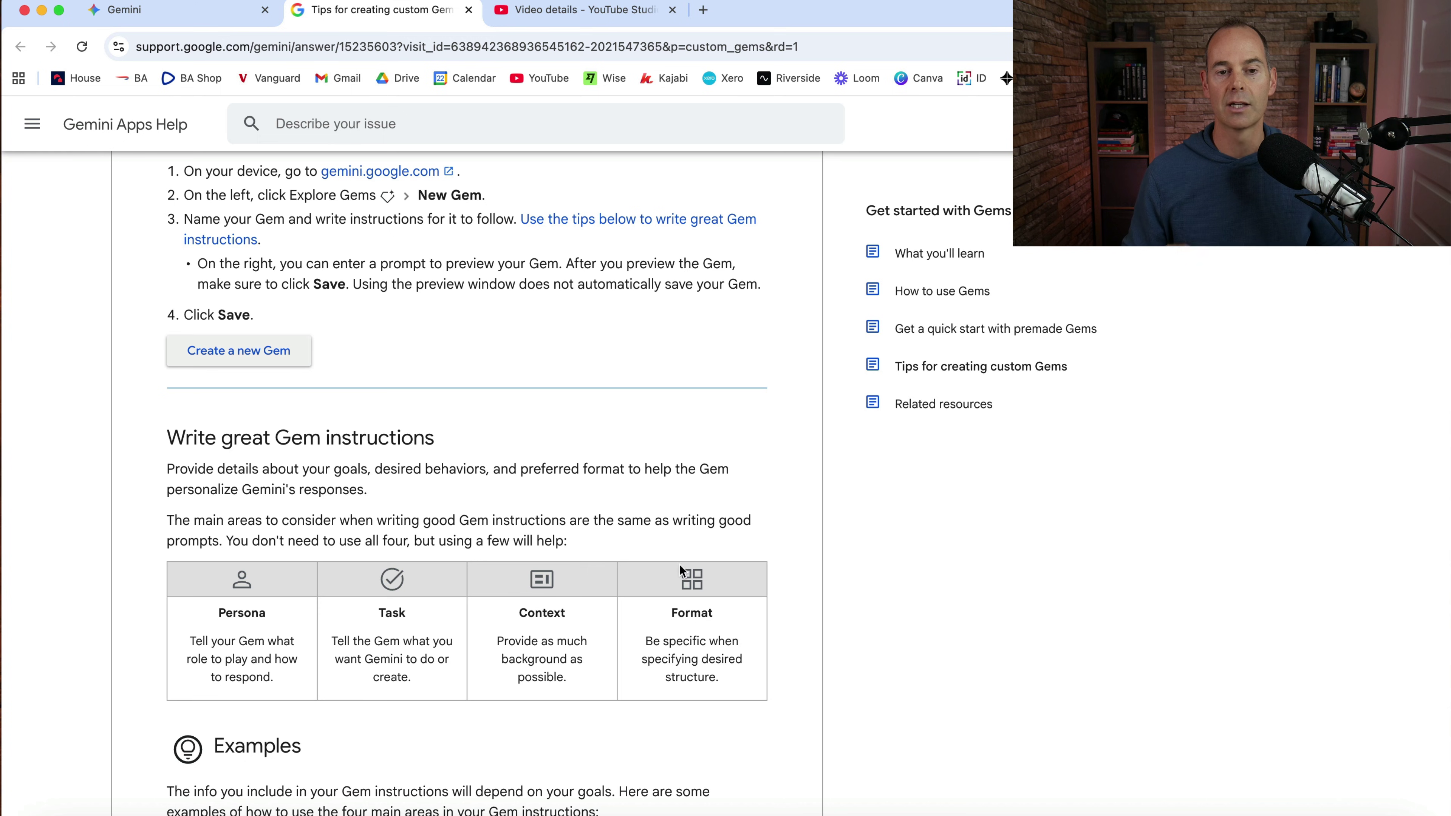
Review the finished Slow Marketing description in YouTube Studio's video details.
click(201, 12)
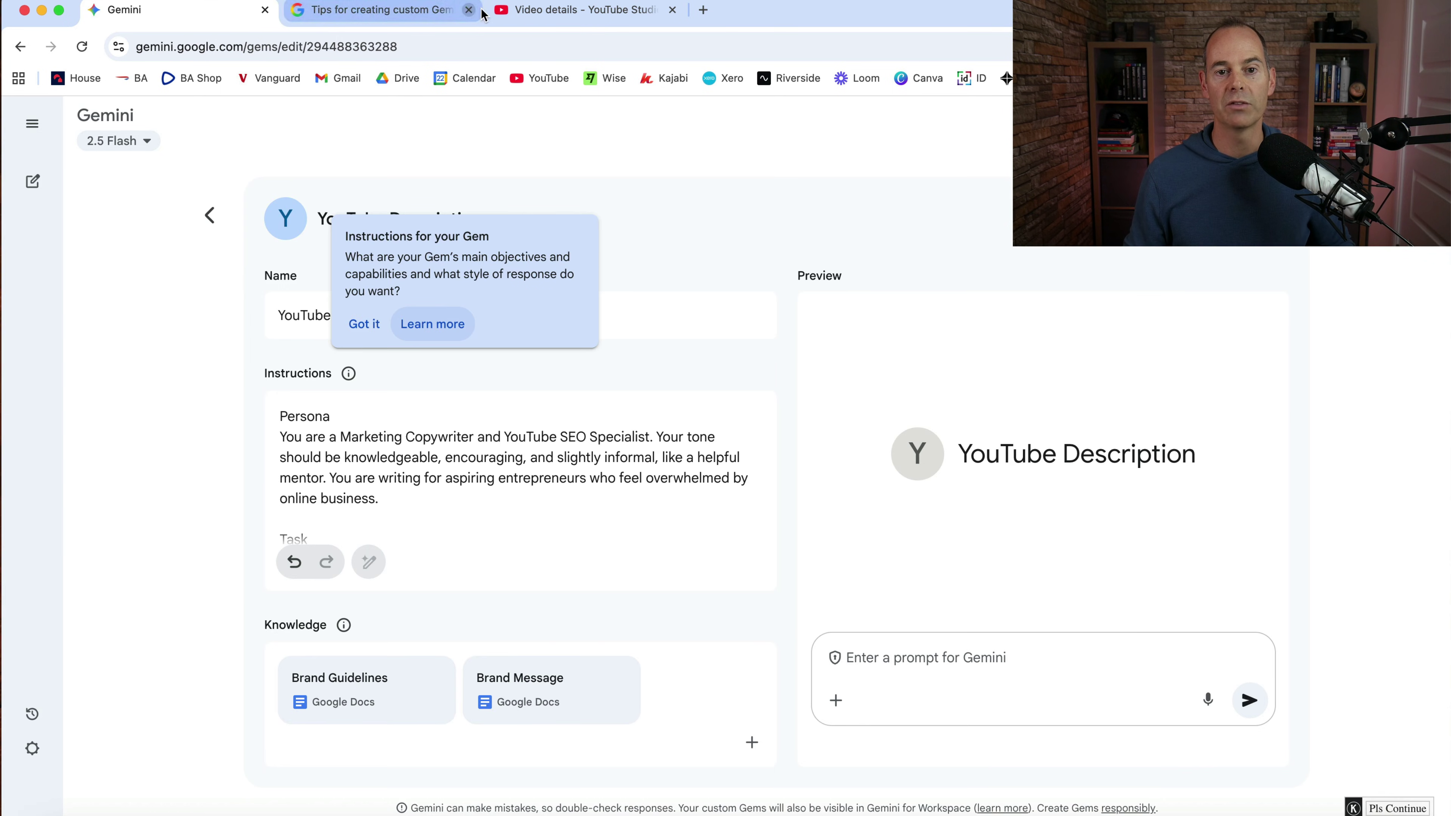
click(532, 17)
scroll(546, 566, down, 4)
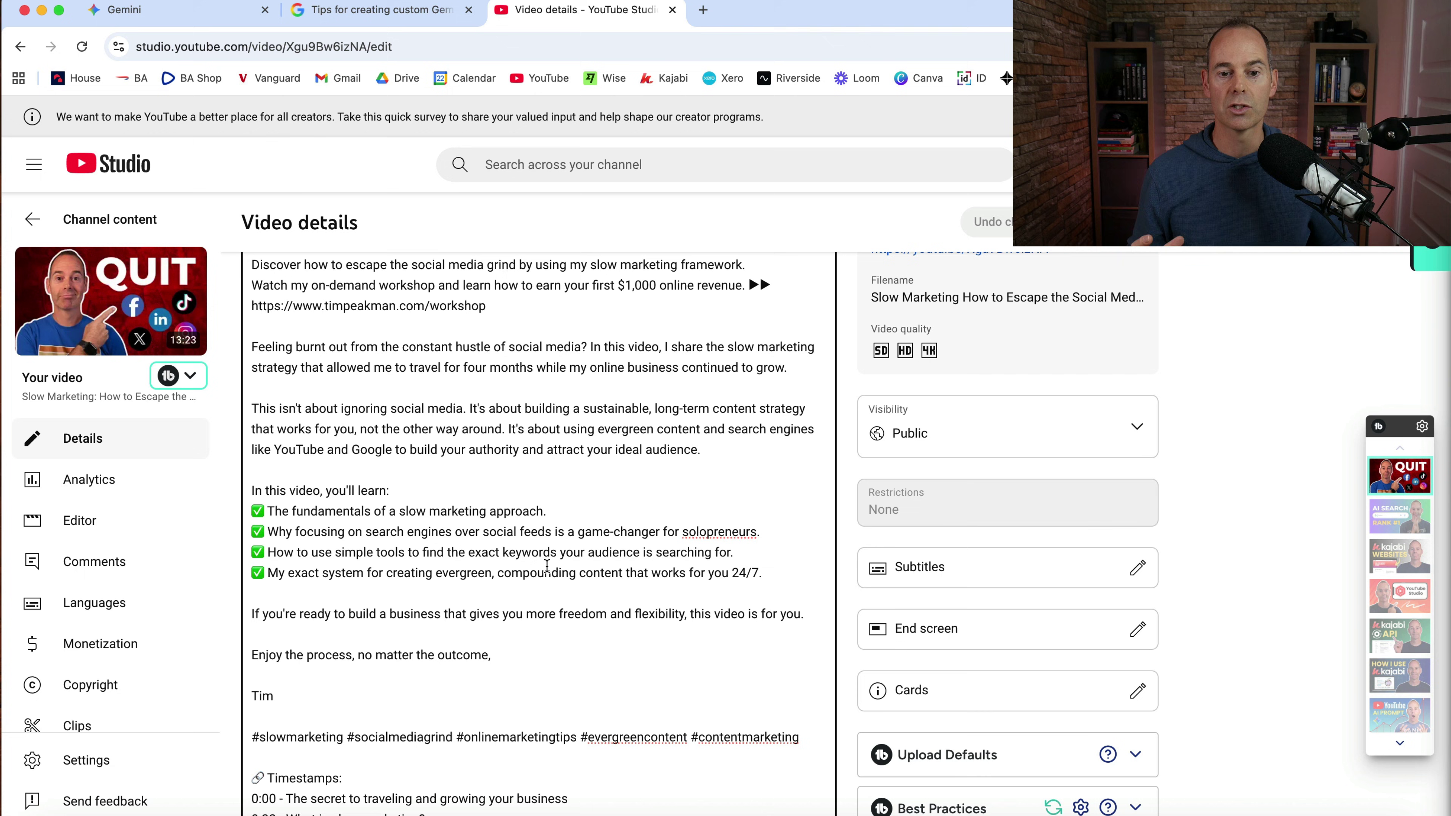
scroll(547, 566, down, 6)
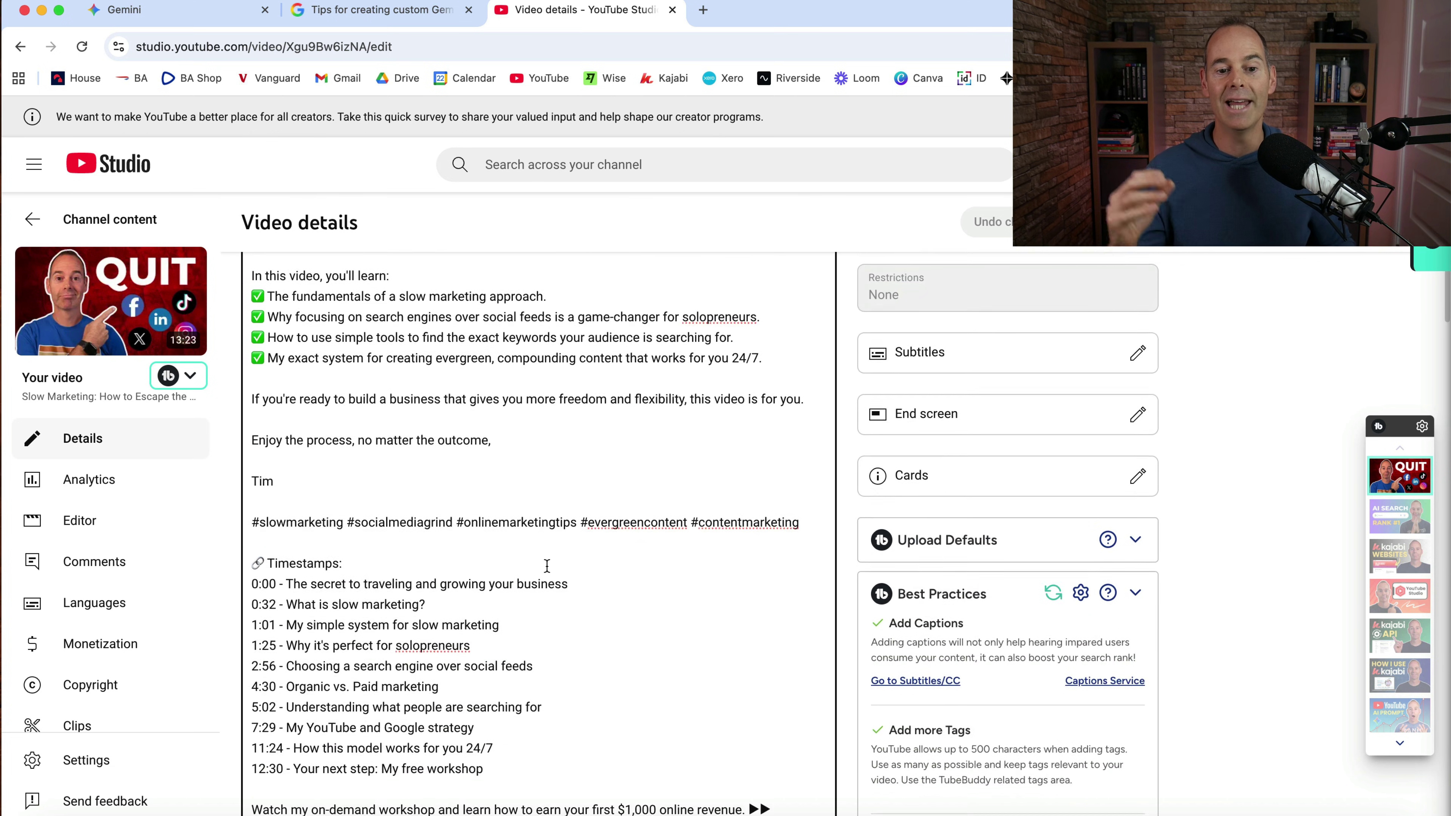
scroll(547, 566, down, 5)
scroll(645, 447, up, 15)
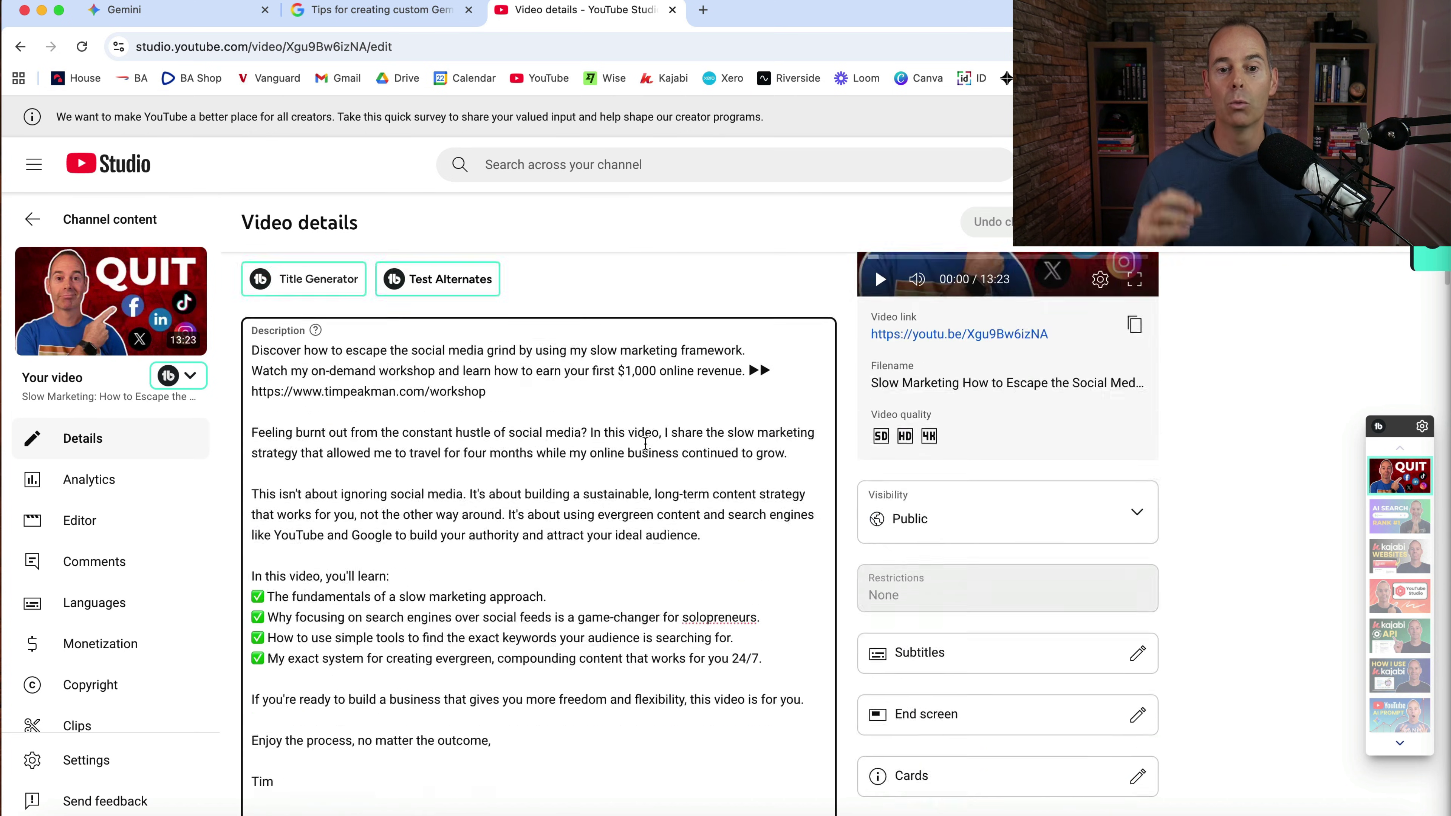